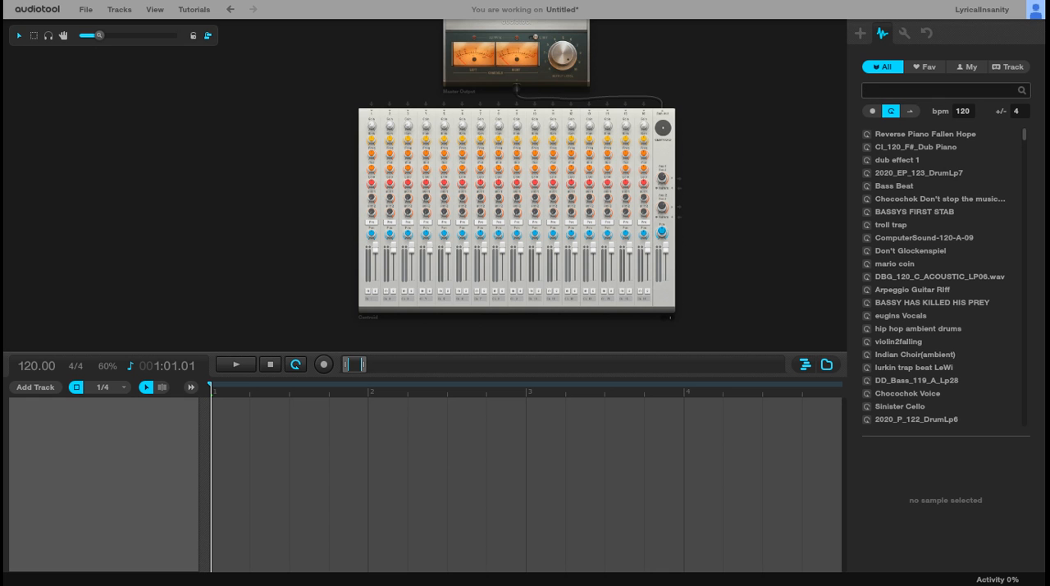
Step: Add a Machiniste drum machine to the desktop beside the Centroid mixer
key("F11")
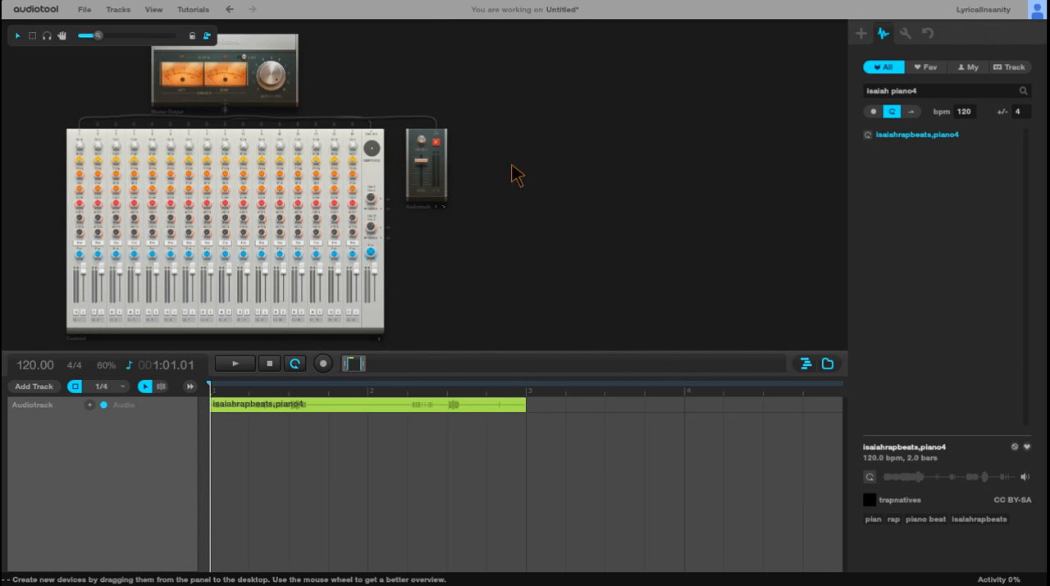
left_click_drag(512, 165, 694, 153)
left_click(860, 34)
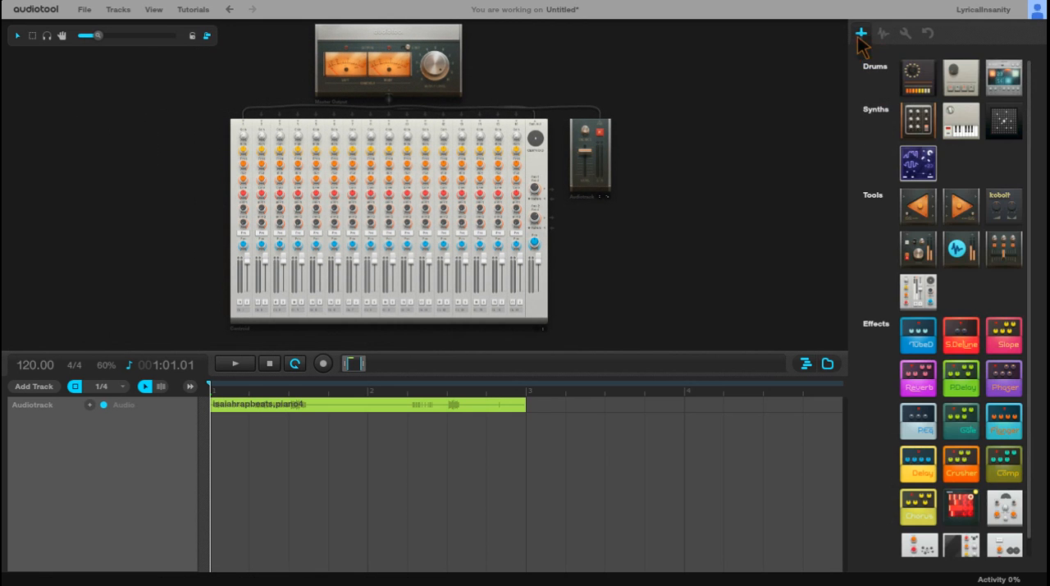
left_click_drag(1014, 77, 137, 211)
left_click_drag(497, 54, 309, 110)
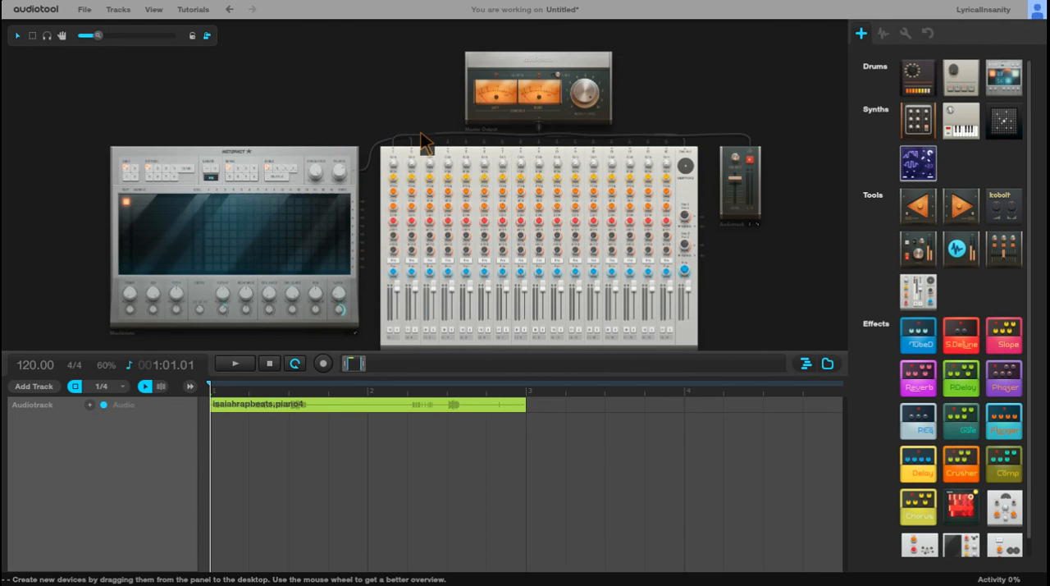
Step: Reroute the Machiniste sum output to Centroid input 16 and the Audiotrack to input 15
scroll(361, 132, "up", 2)
scroll(361, 144, "down", 1)
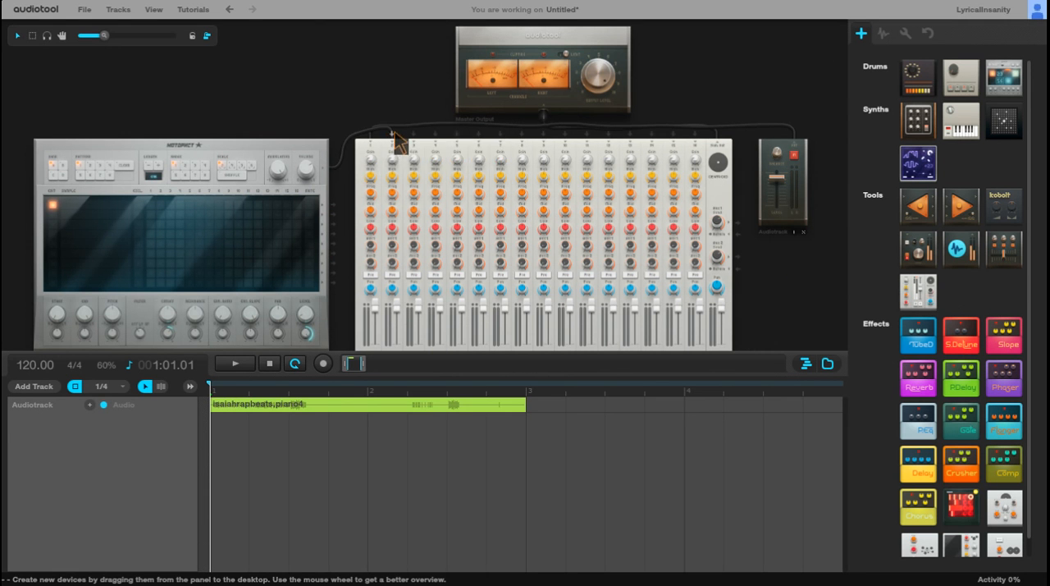
left_click_drag(392, 134, 702, 131)
left_click_drag(396, 123, 676, 131)
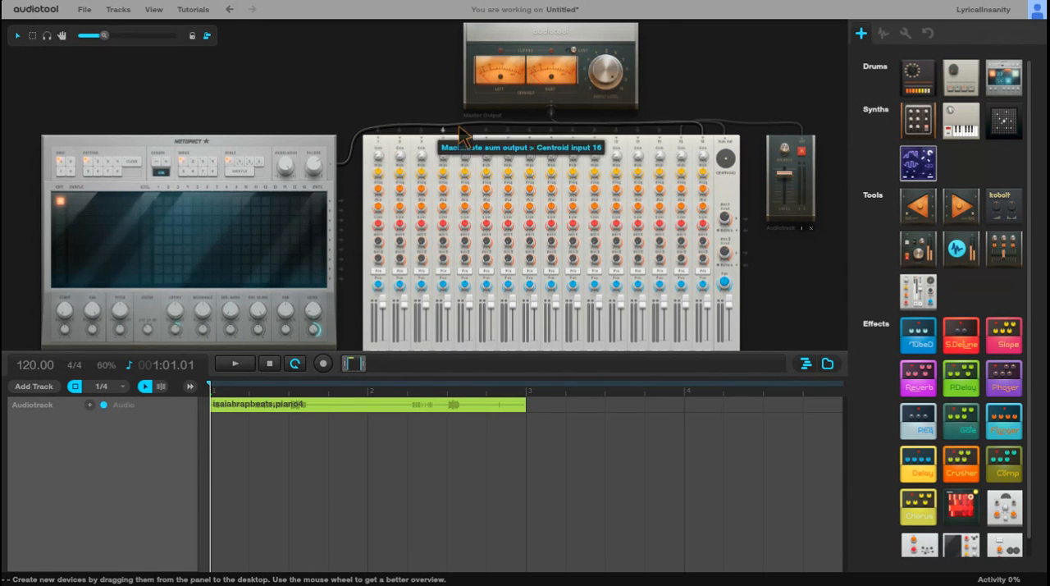
Step: Wire the Machiniste's nine individual outputs in order to Centroid inputs 1 to 9
left_click_drag(361, 187, 377, 130)
left_click_drag(343, 215, 399, 130)
left_click_drag(344, 219, 421, 129)
left_click_drag(343, 231, 442, 129)
left_click_drag(345, 239, 465, 139)
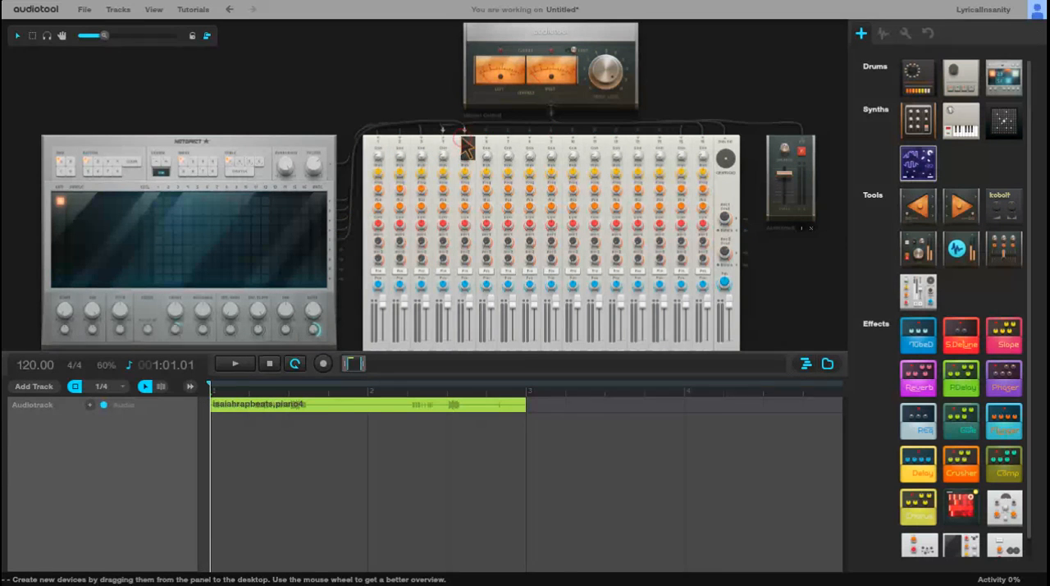
left_click_drag(343, 249, 486, 130)
left_click_drag(342, 259, 503, 129)
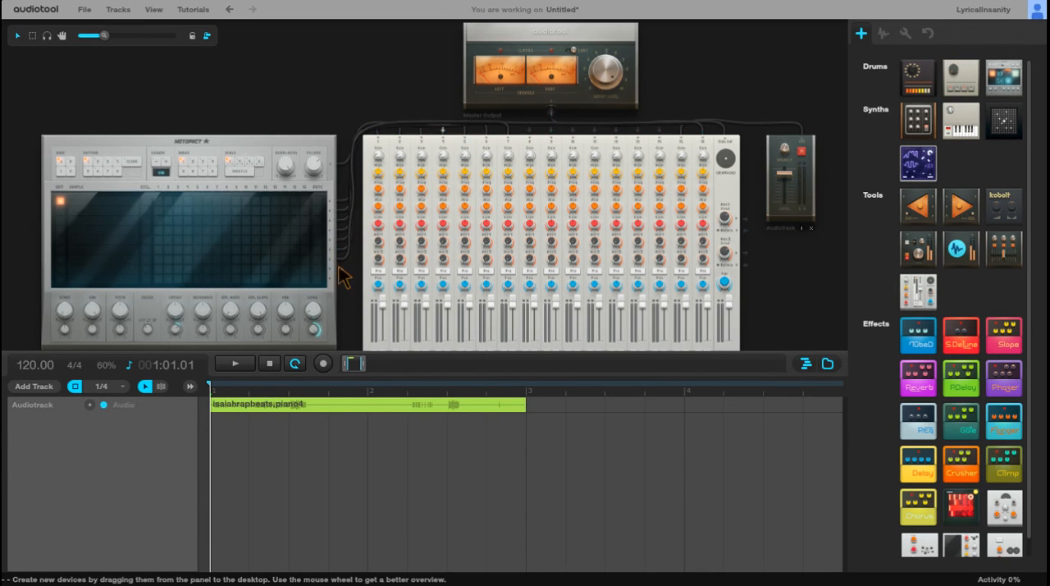
left_click_drag(344, 271, 529, 130)
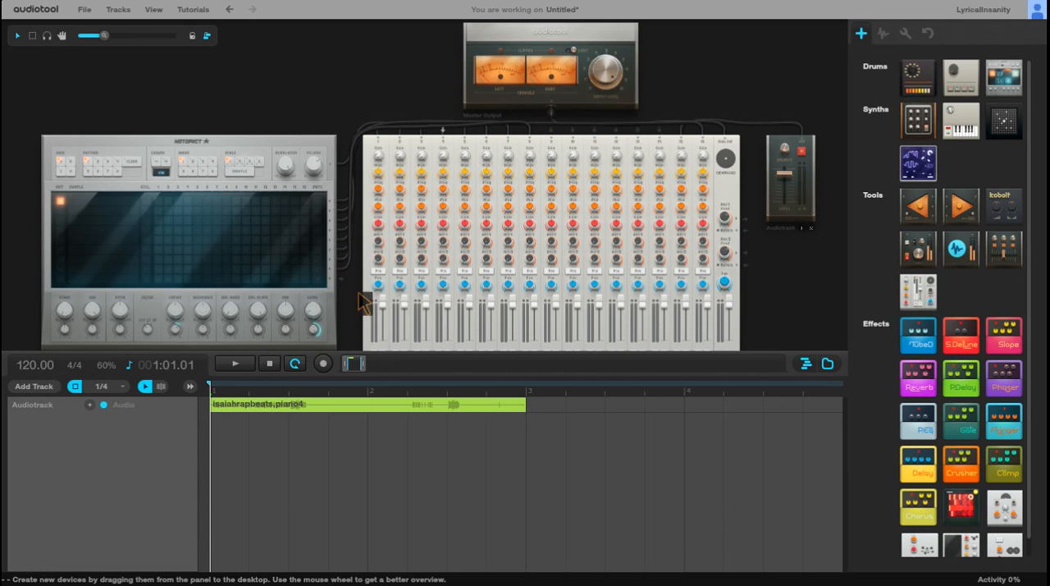
left_click_drag(341, 279, 550, 130)
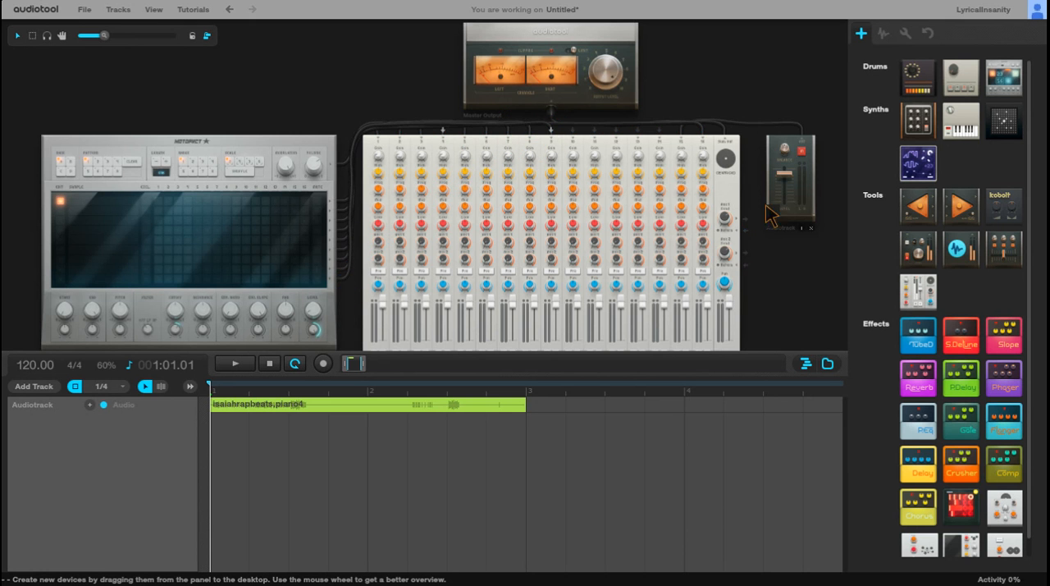
scroll(769, 287, "down", 3)
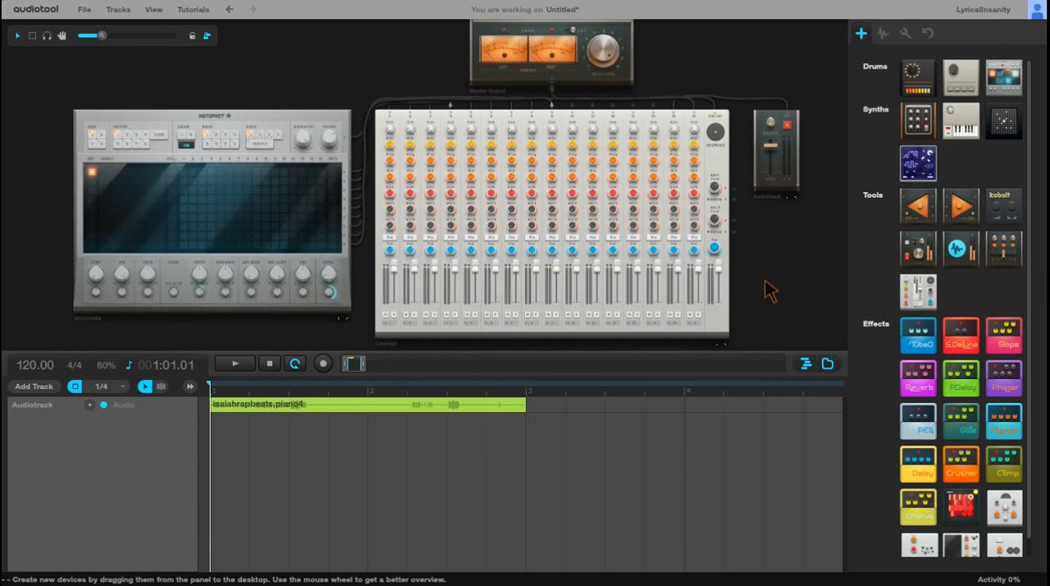
scroll(792, 263, "up", 4)
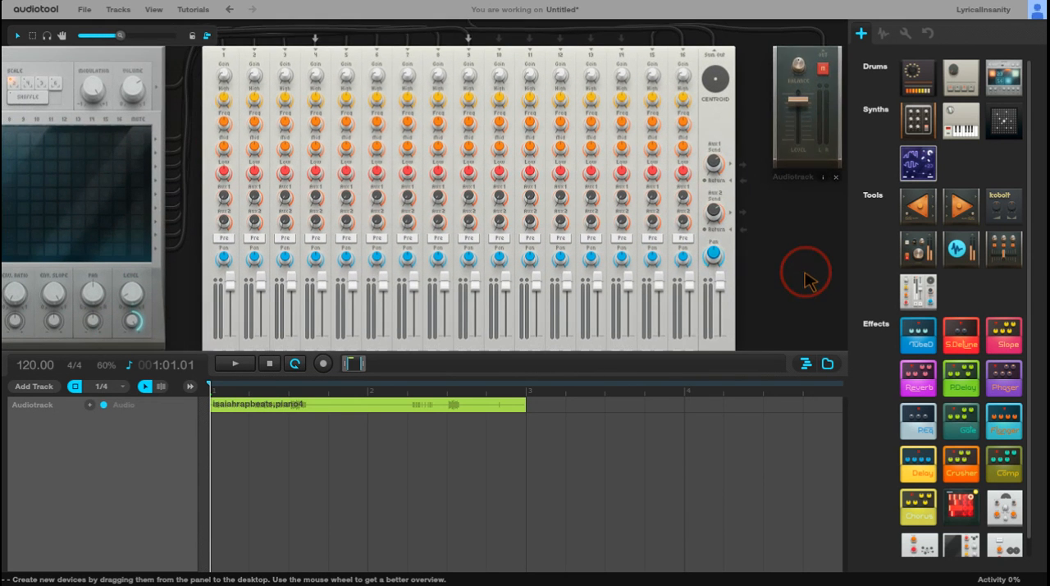
scroll(825, 266, "down", 4)
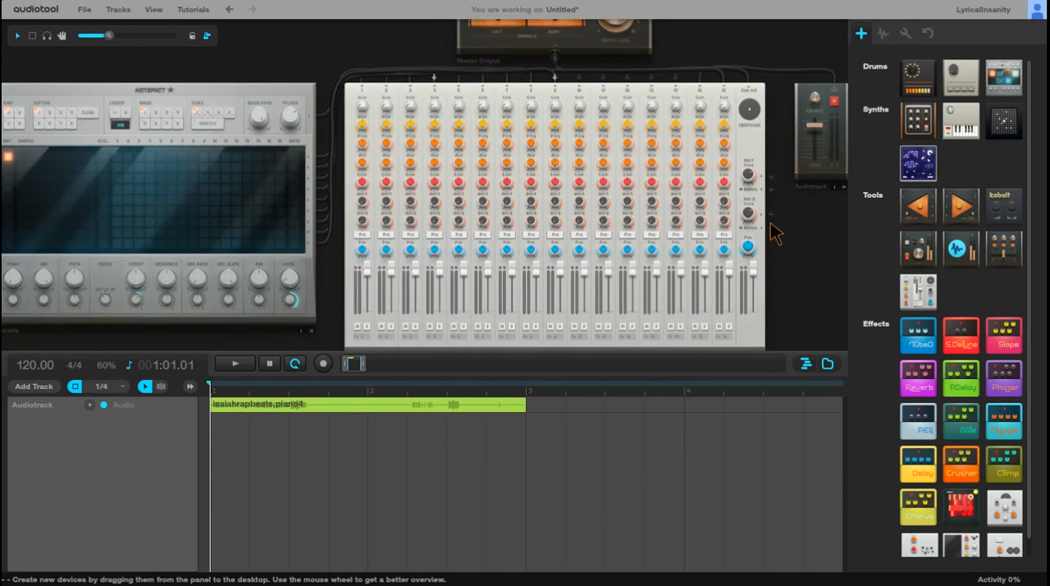
Step: Search the samples for "isaiah kick", preview isaiah 808 Kick (2) and load it into the Machiniste's first slot
left_click(882, 33)
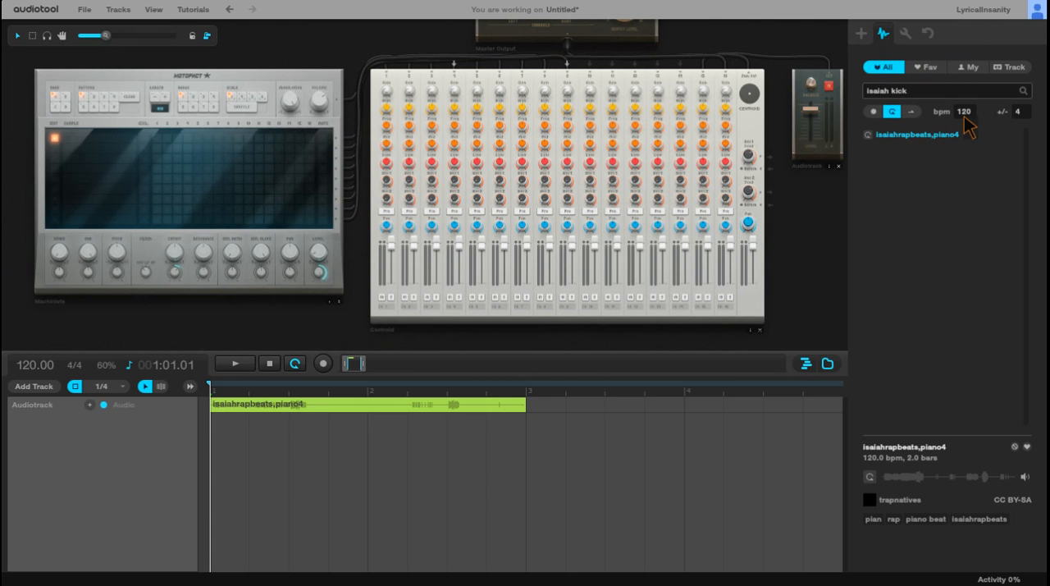
key("Return")
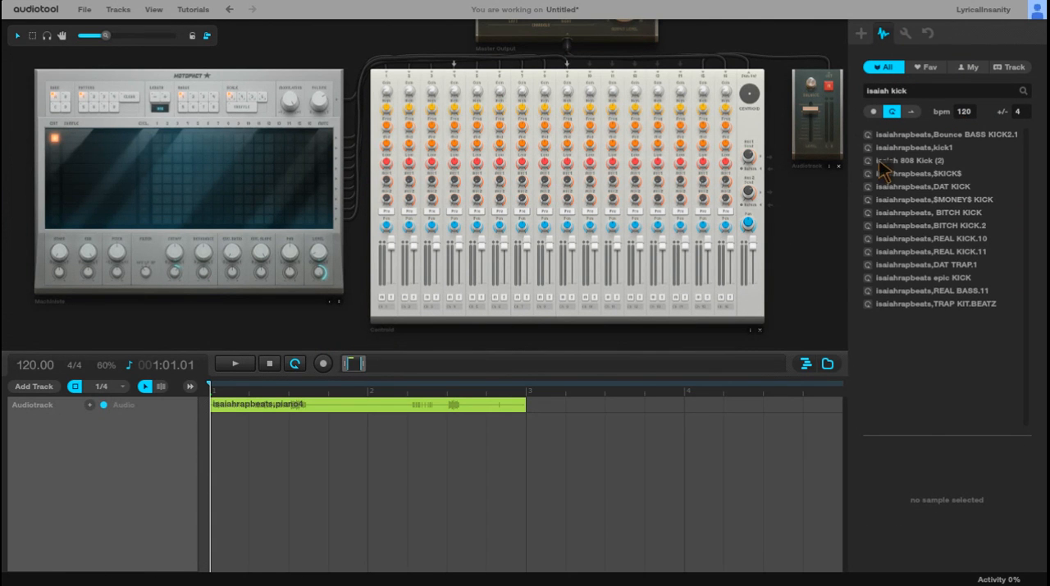
left_click(872, 161)
left_click_drag(913, 164, 131, 153)
Step: Search for "isaiah snare" across all sample types
left_click(911, 90)
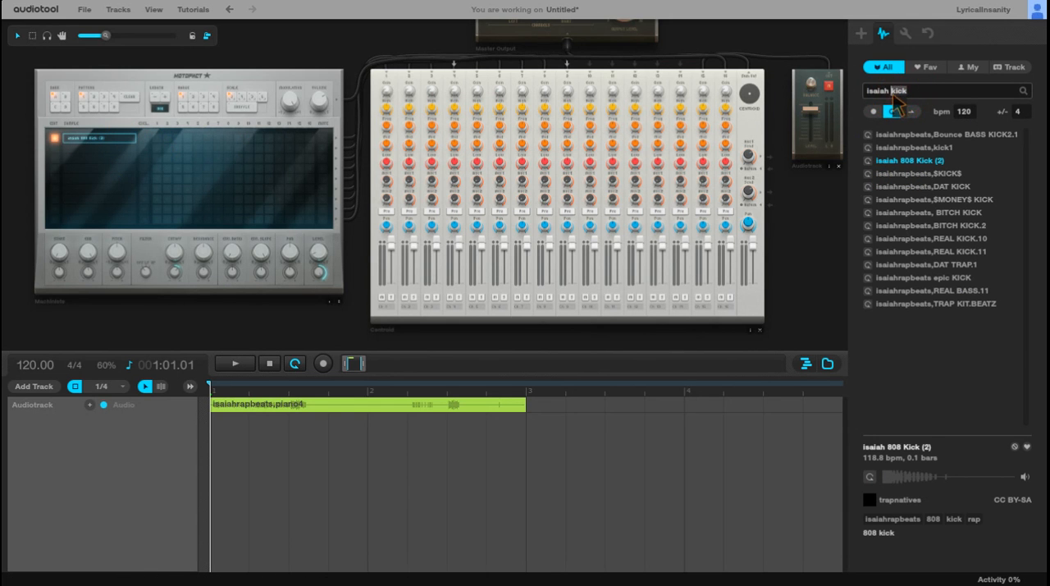
key("Return")
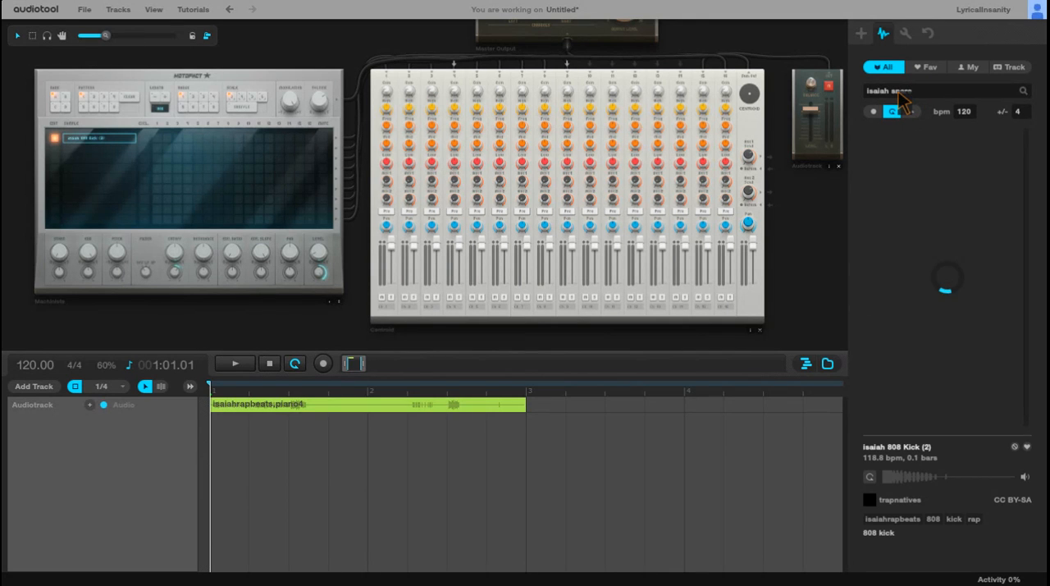
left_click(876, 113)
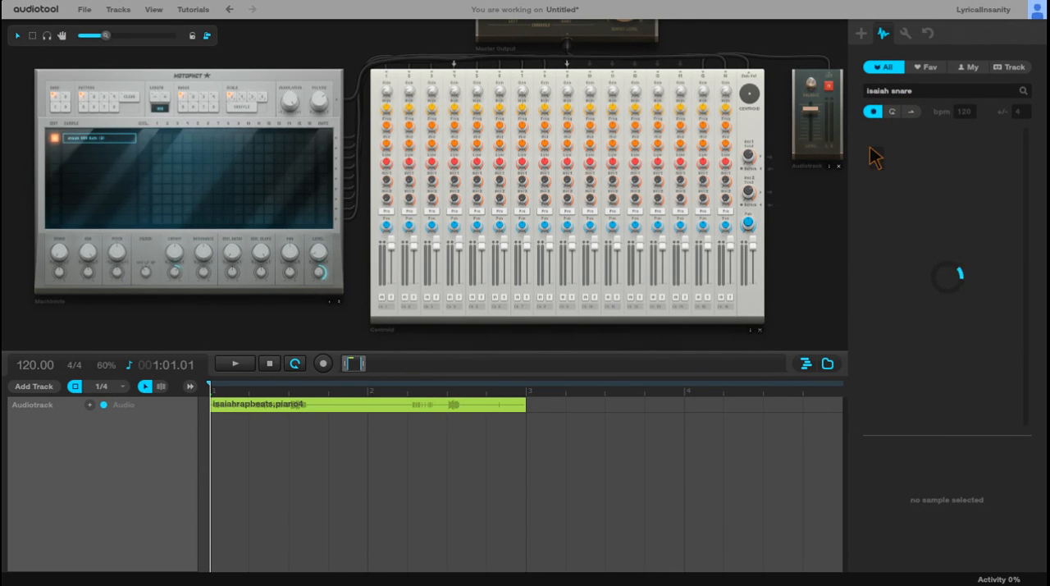
Step: Preview the first four isaiah 808 snares and load isaiah 808 Snare_06 into the Machiniste's second slot
left_click(869, 135)
left_click(868, 147)
left_click(869, 161)
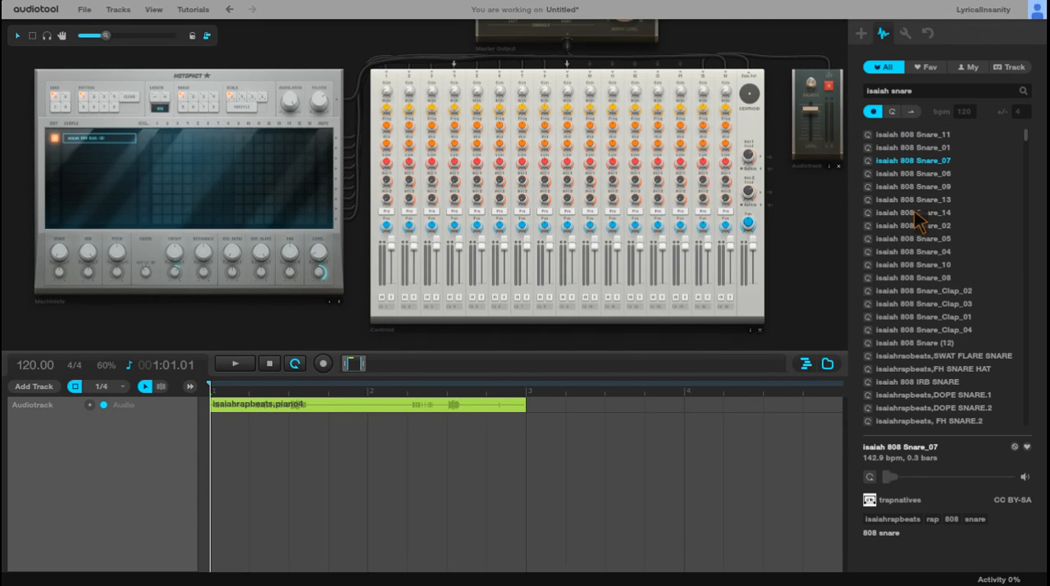
left_click(869, 173)
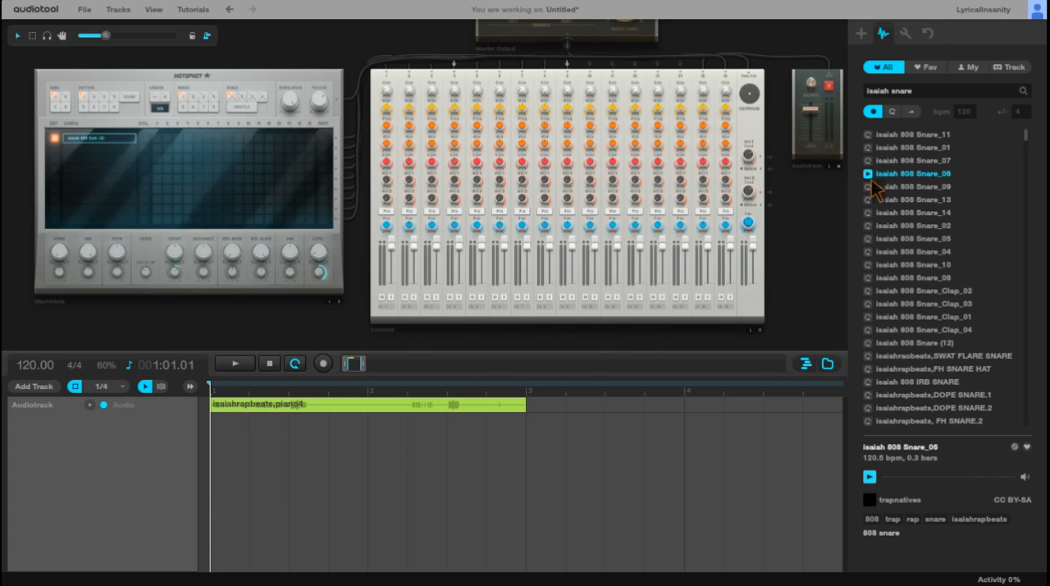
left_click_drag(869, 174, 215, 168)
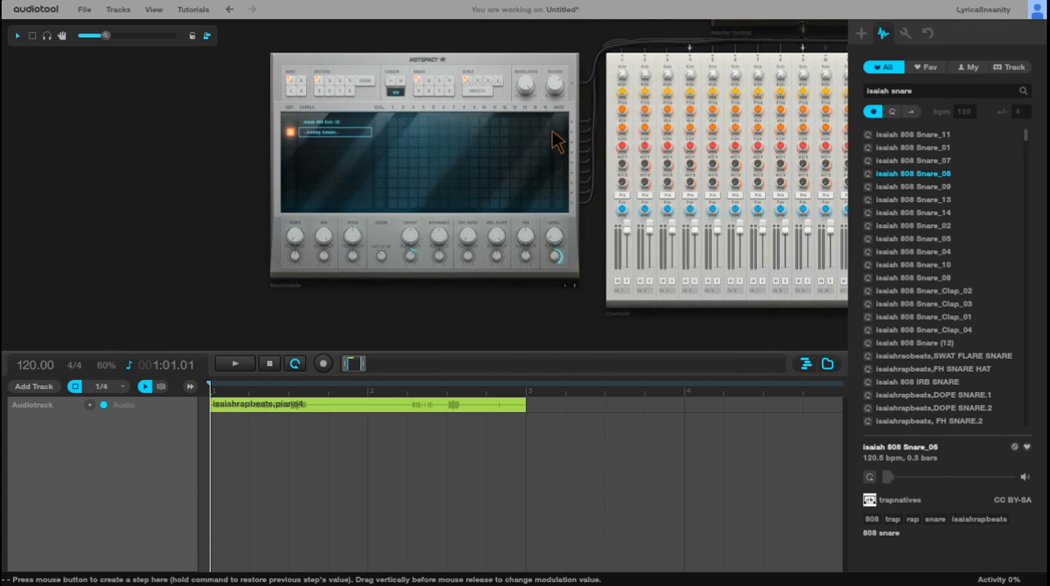
Step: Search for "isaiah bass", preview isaiah 808 bass A4 and load it into the Machiniste's third slot
left_click_drag(927, 92, 872, 90)
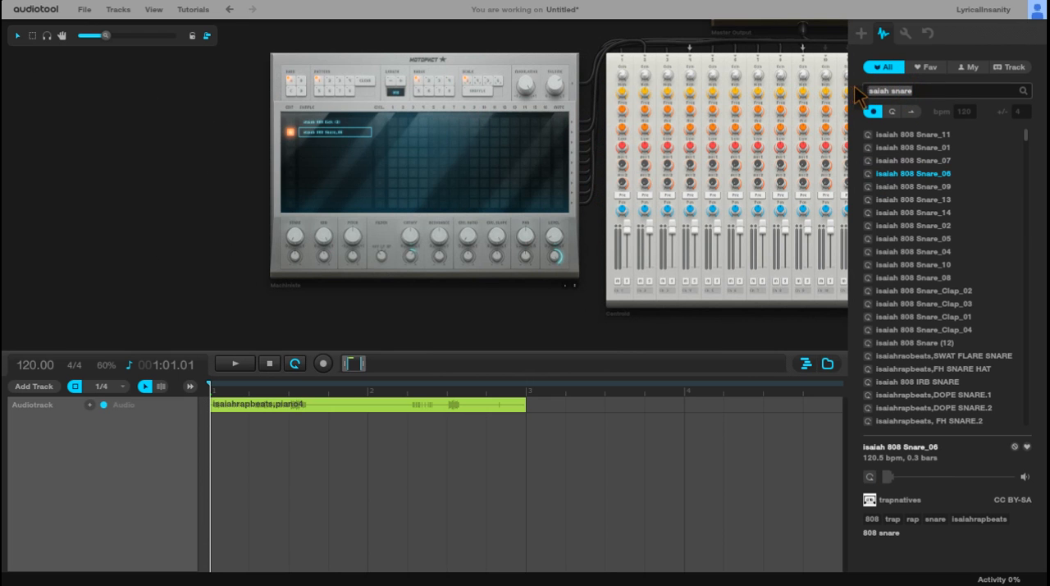
type("bass")
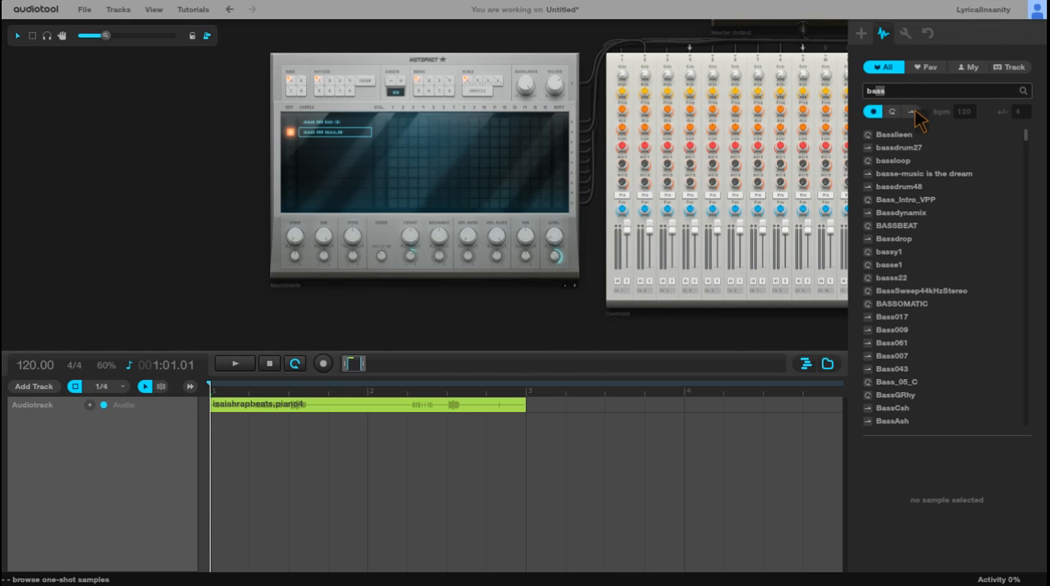
type("is")
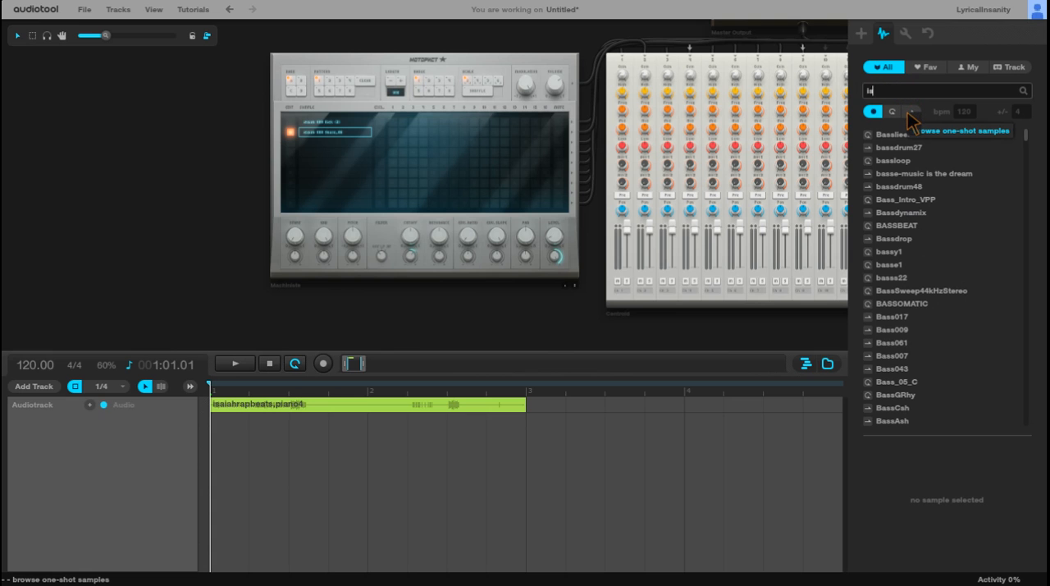
type("aiah bass")
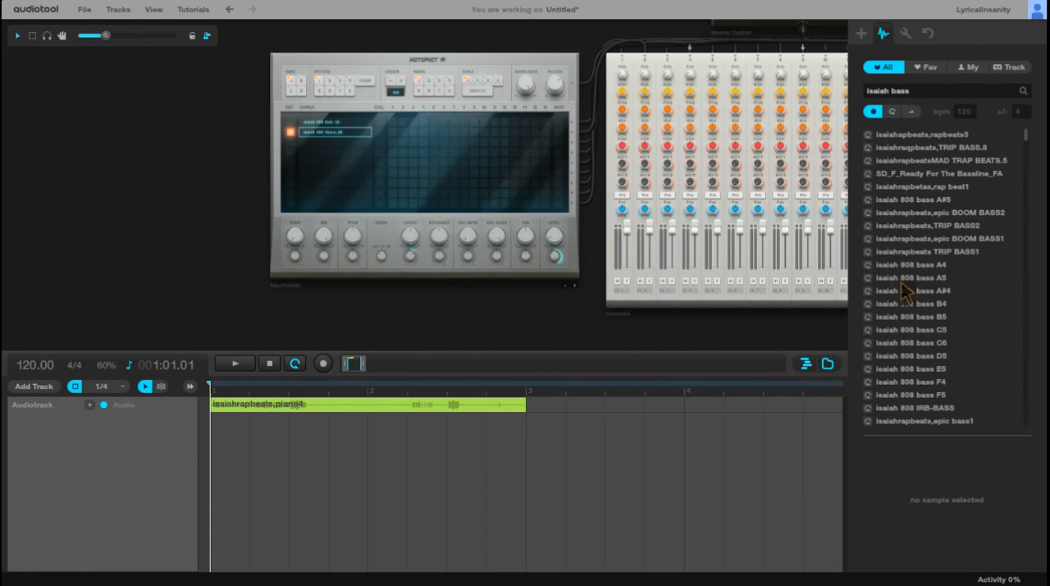
left_click(882, 265)
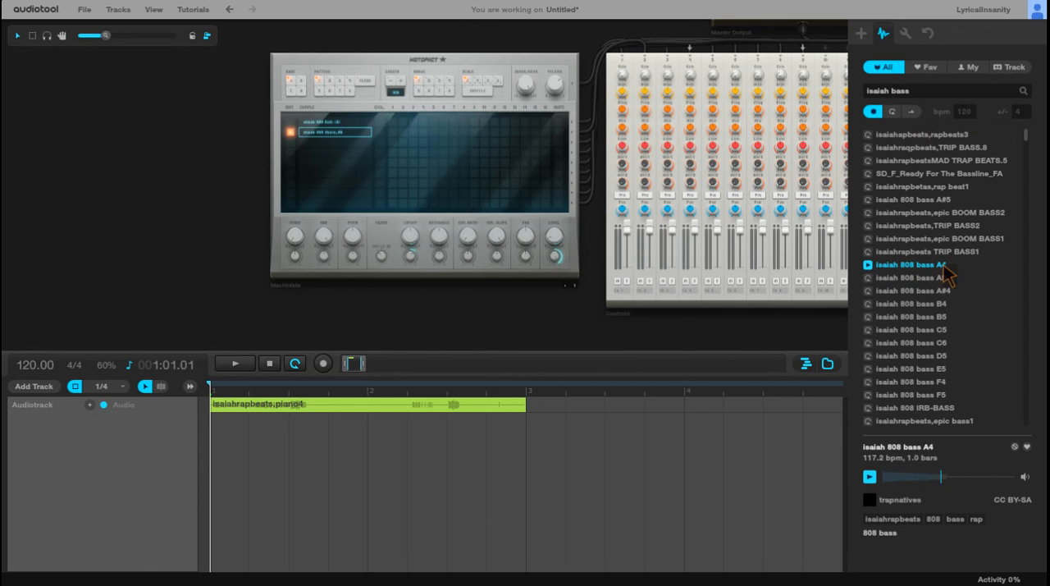
left_click_drag(933, 269, 340, 143)
Step: Search for "trap hat" and load Keimon - TRAPAHOLICS HI HAT into the Machiniste's fourth slot
left_click_drag(923, 92, 830, 87)
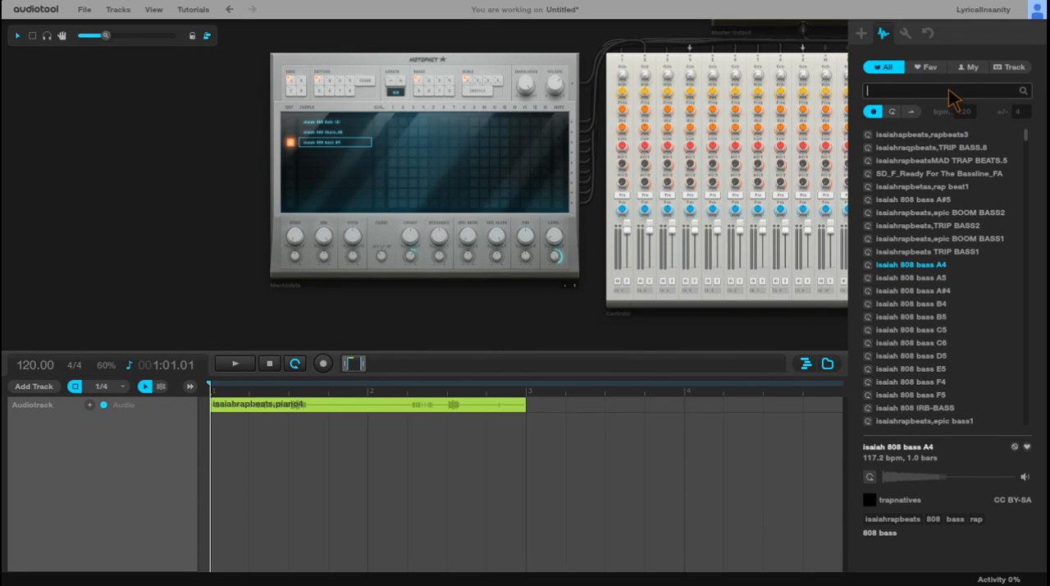
type("trap hat")
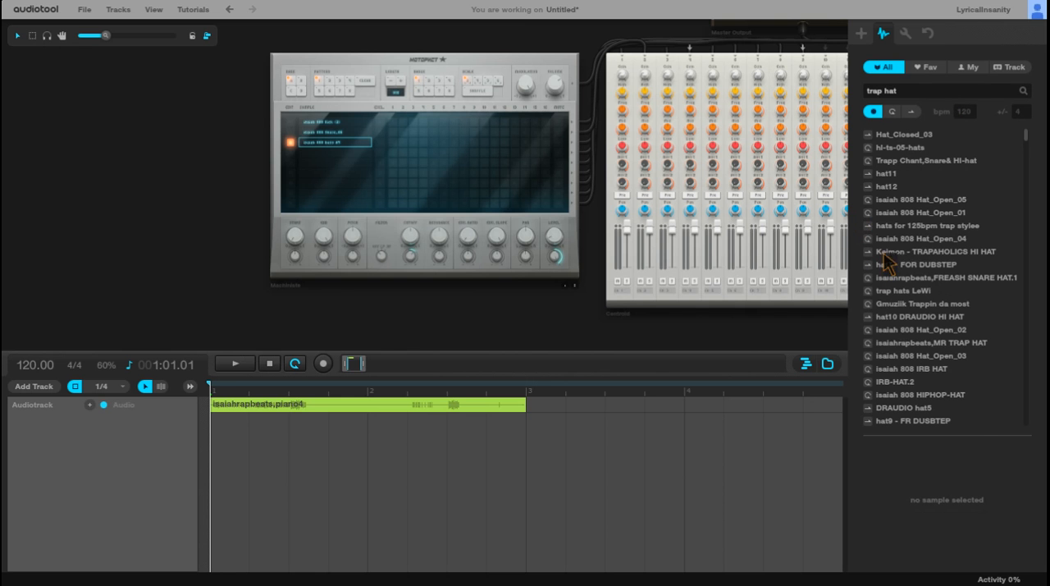
left_click_drag(910, 257, 332, 155)
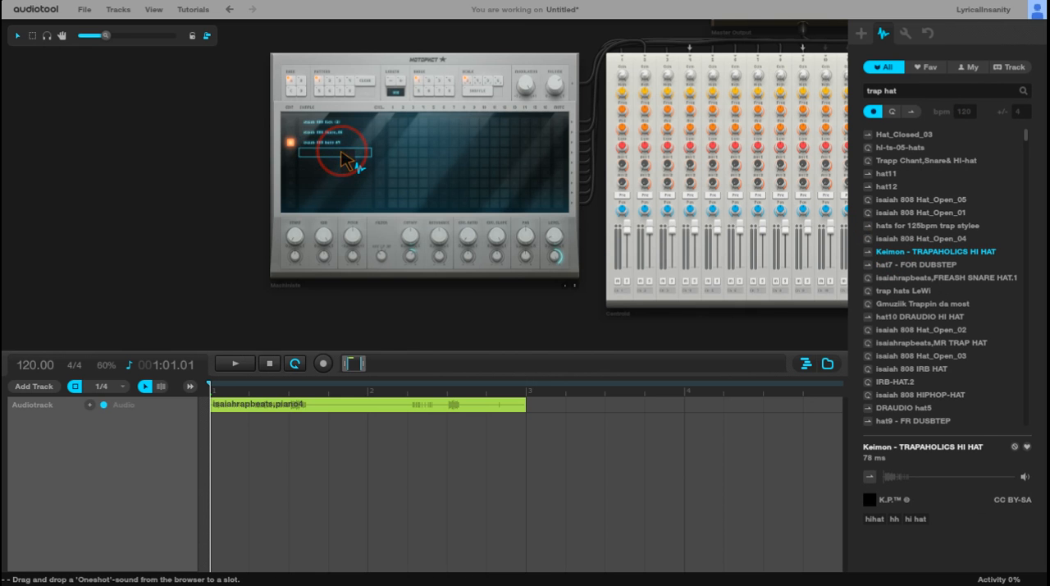
Step: Audition the four loaded samples in the Machiniste's slots
scroll(452, 153, "up", 4)
left_click_drag(140, 154, 149, 175)
scroll(349, 169, "up", 3)
scroll(72, 179, "down", 2)
left_click_drag(36, 178, 11, 171)
left_click(192, 116)
left_click(210, 132)
left_click(215, 144)
left_click(201, 158)
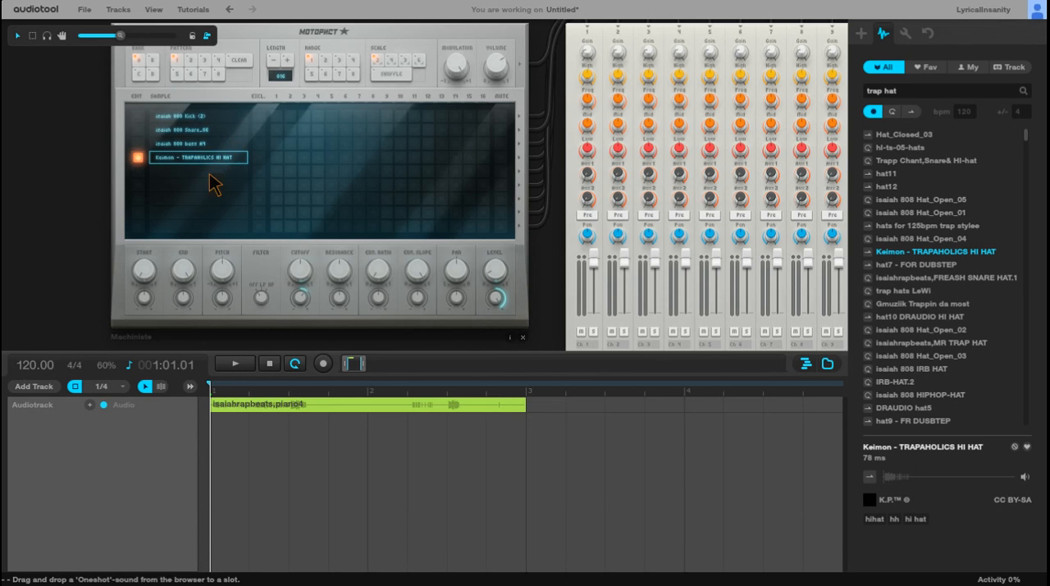
scroll(217, 168, "down", 1)
scroll(215, 175, "down", 2)
scroll(376, 160, "down", 1)
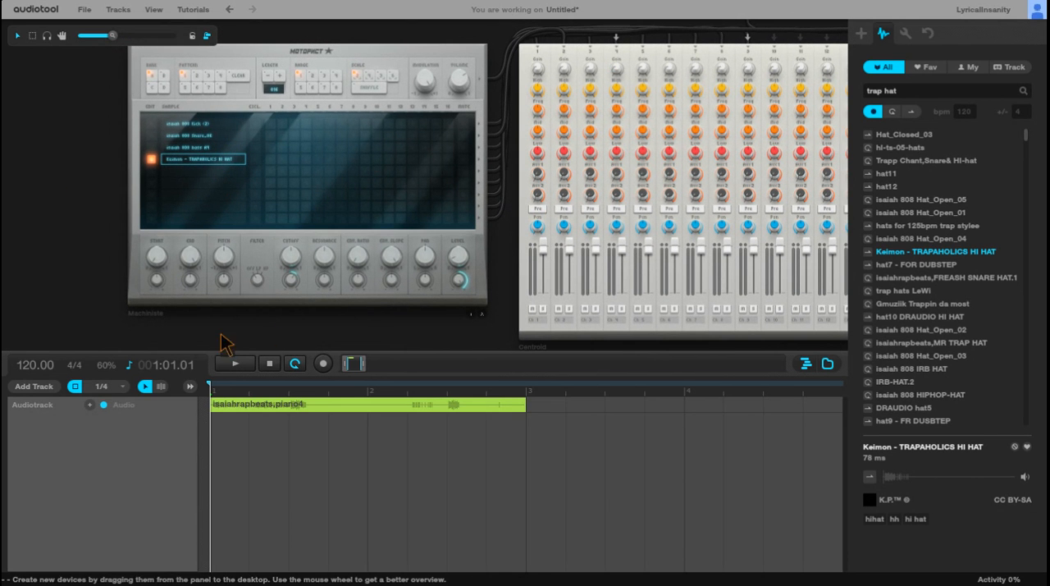
Step: Start playback and extend the isaiahrapbeats,piano4 clip and the loop range to bar 10
left_click(238, 365)
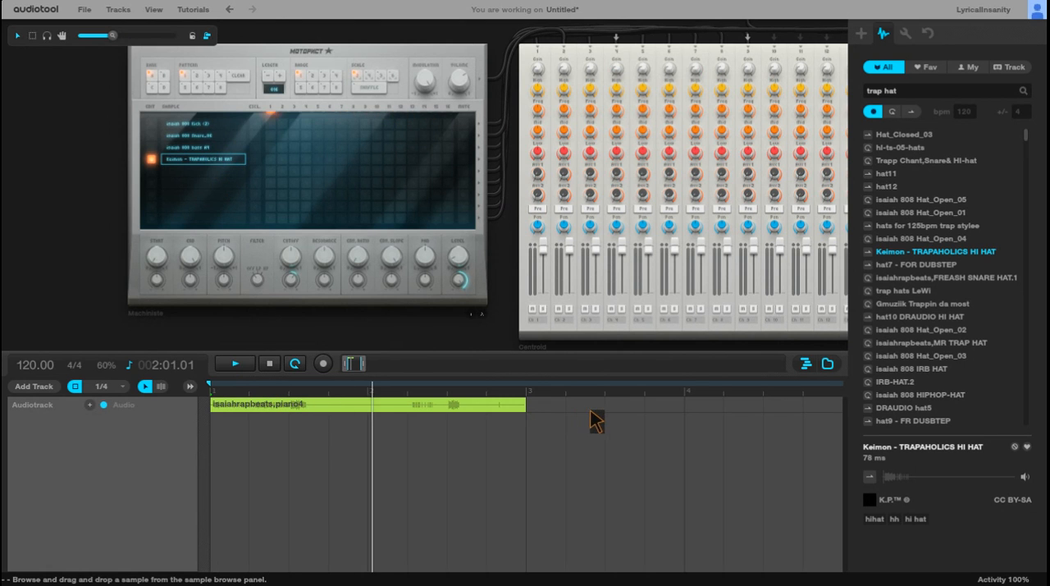
left_click_drag(527, 412, 782, 417)
left_click_drag(363, 364, 444, 366)
mouse_move(303, 415)
left_mouse_down()
mouse_move(305, 397)
mouse_move(421, 398)
left_mouse_up()
left_click_drag(309, 411, 415, 418)
Step: Clear the sample search text to bring back the unfiltered sample list
left_click_drag(906, 92, 849, 92)
key("BackSpace")
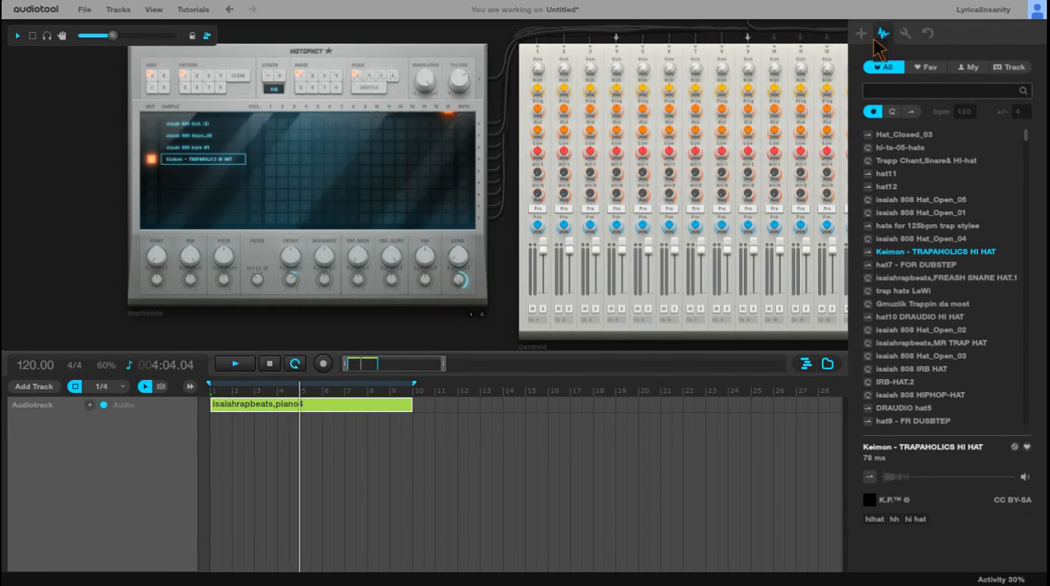
scroll(305, 188, "up", 1)
left_click_drag(2, 161, 3, 175)
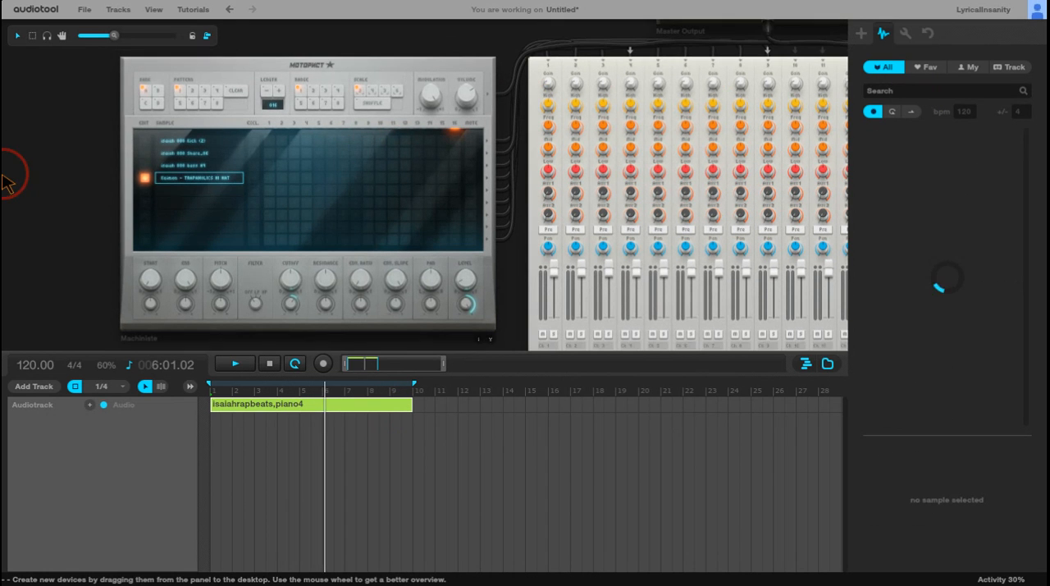
left_click_drag(87, 166, 2, 161)
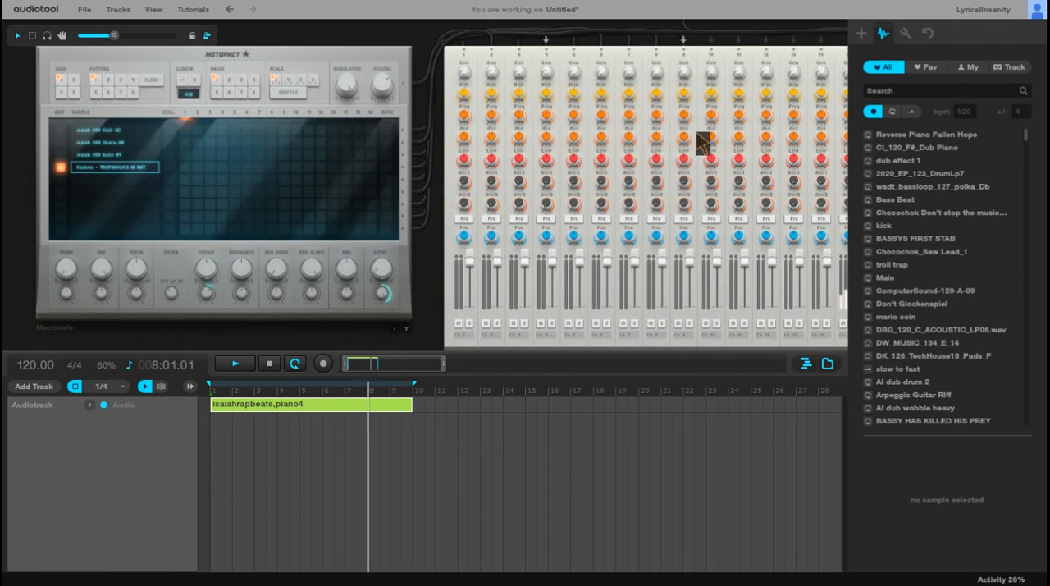
left_click_drag(381, 53, 219, 45)
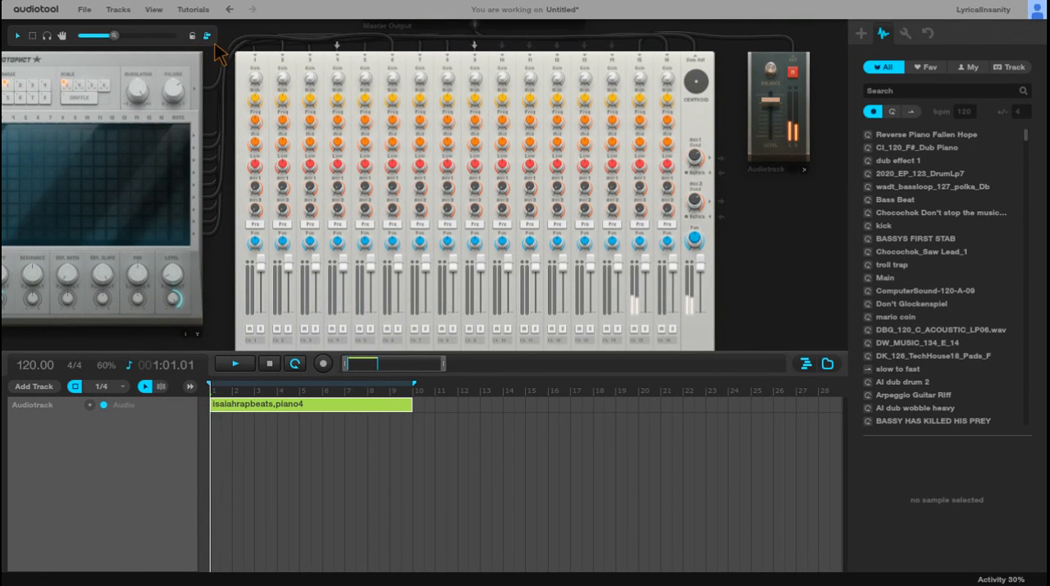
Step: Try raising the gain of the piano's mixer channel 15 to about 16.9 dB, and turn it back down
left_click_drag(745, 171, 754, 138)
left_click_drag(789, 64, 789, 55)
left_click_drag(804, 299, 800, 314)
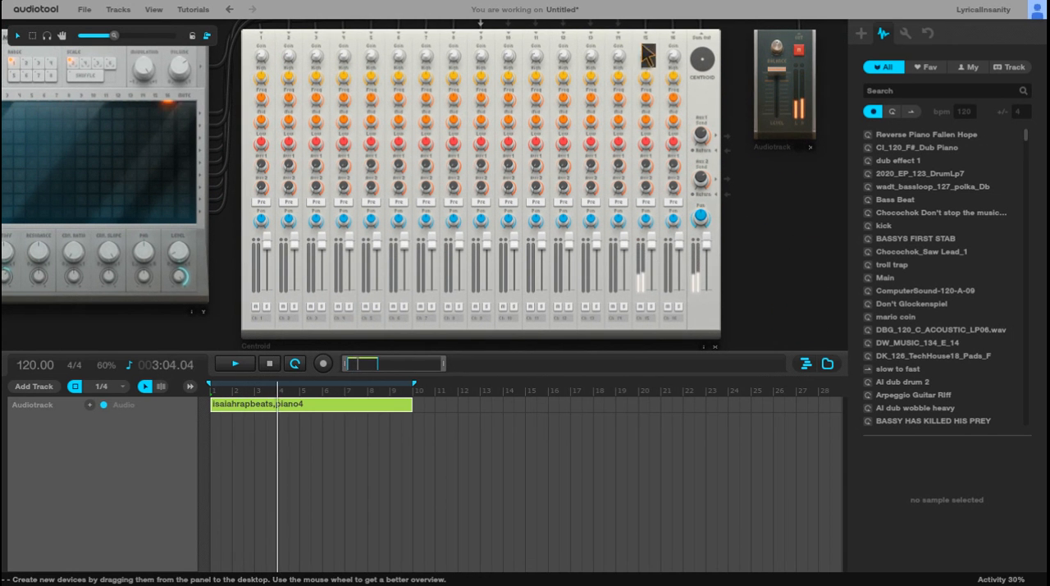
left_click_drag(649, 59, 659, 8)
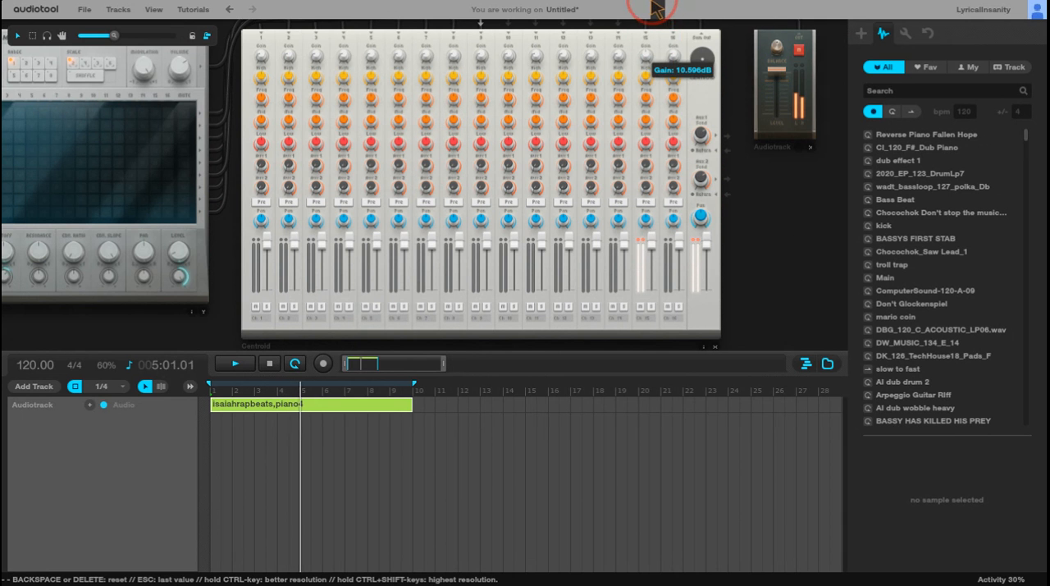
left_click_drag(802, 229, 801, 282)
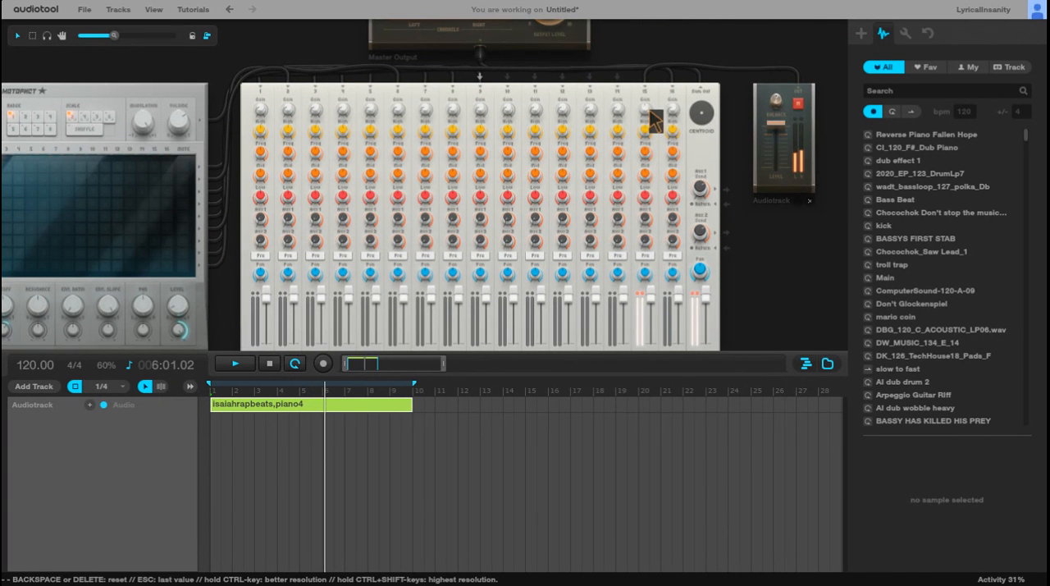
left_click_drag(650, 105, 662, 5)
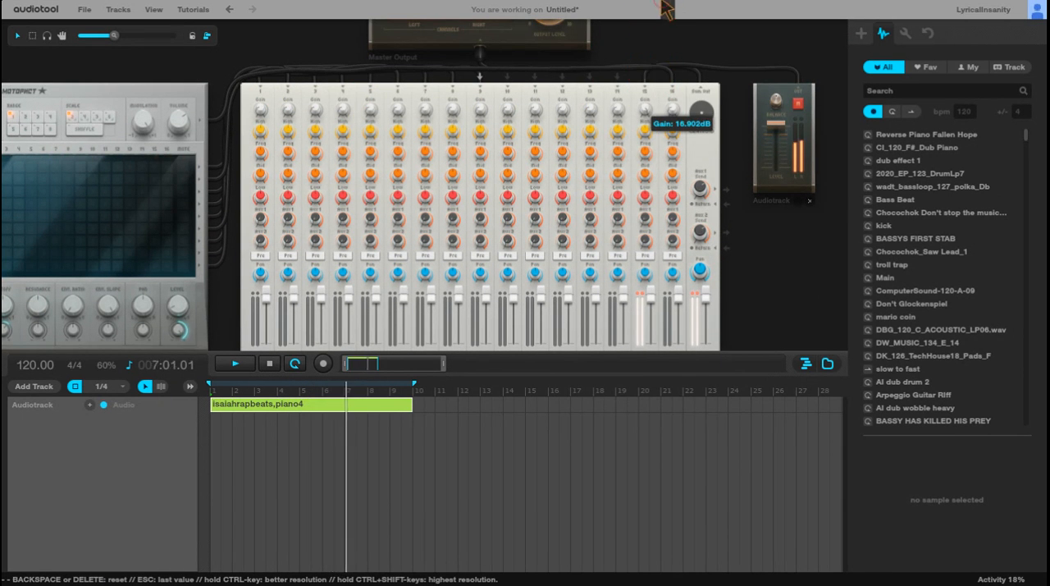
left_click_drag(645, 111, 646, 248)
Step: Program the TRAPAHOLICS HI HAT row in the Machiniste on steps 1, 4, 5, 7, 8, 9, 10, 12, 15 and 16
scroll(808, 310, "down", 2)
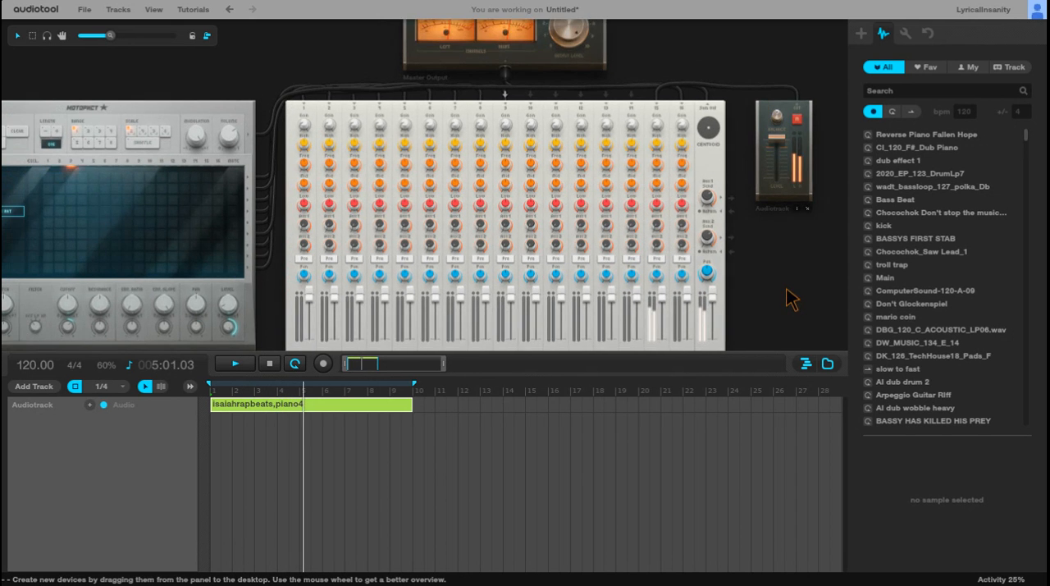
left_click_drag(775, 246, 812, 240)
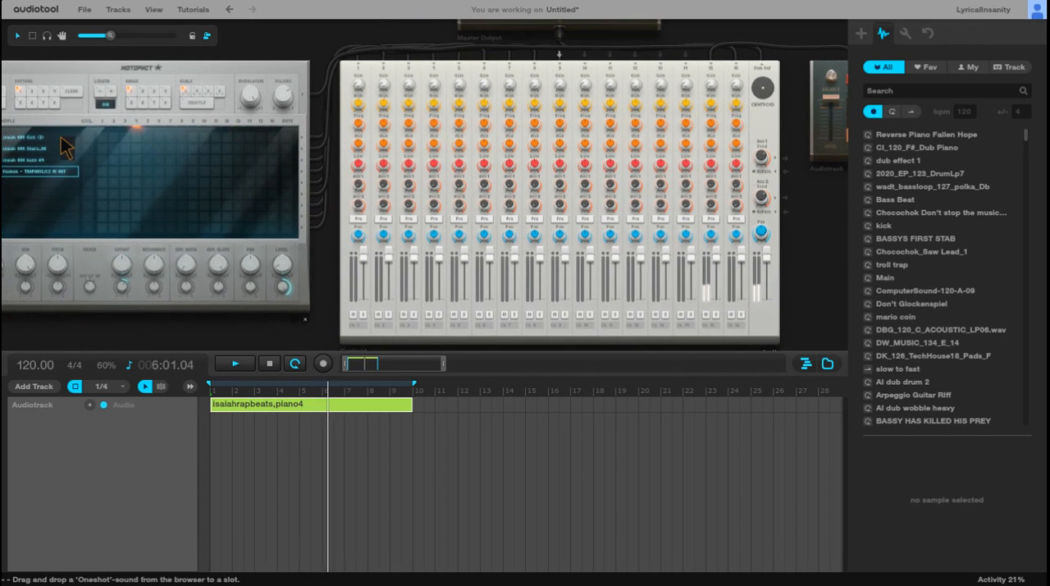
left_click_drag(298, 41, 333, 47)
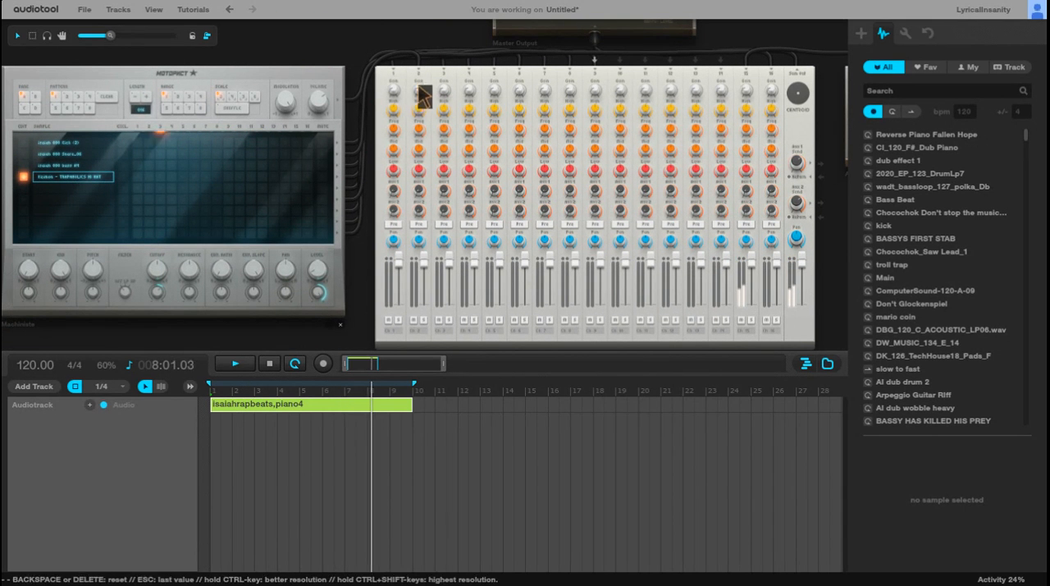
left_click(137, 177)
left_click(172, 177)
left_click(184, 177)
left_click(205, 177)
left_click(217, 177)
left_click(229, 177)
left_click(242, 177)
left_click(263, 177)
left_click(294, 177)
left_click(308, 177)
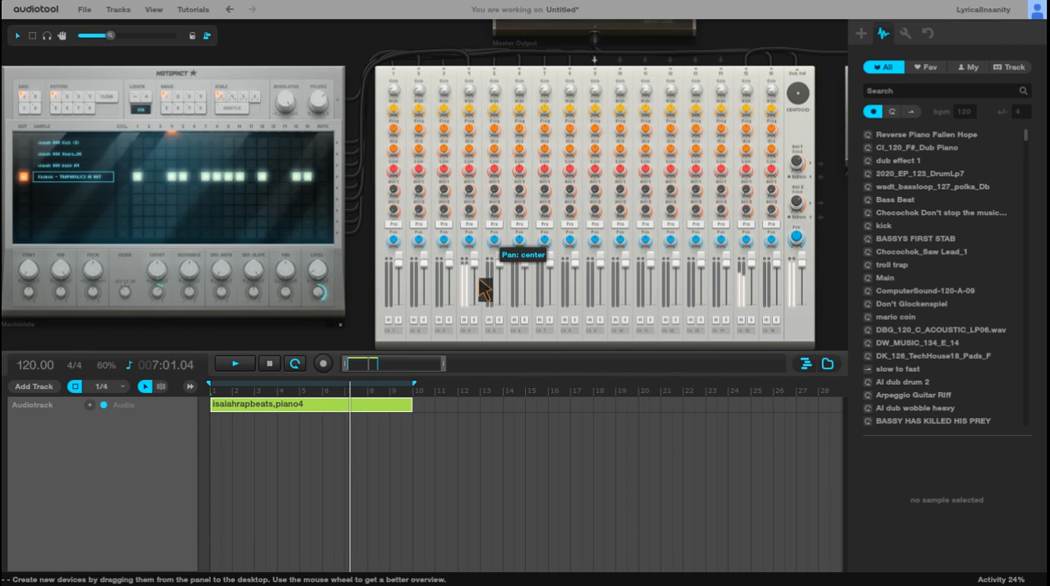
Step: Balance the hi-hat on Centroid channel 4 by turning up its gain and setting its level to 0 dB
left_click(475, 93)
left_click_drag(470, 90, 470, 92)
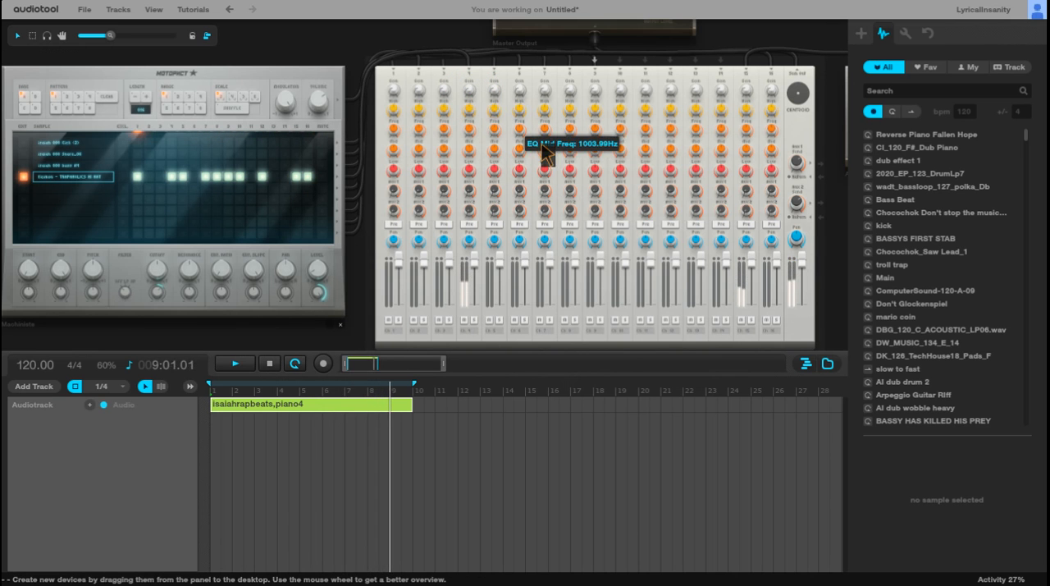
left_click_drag(480, 269, 480, 295)
left_click_drag(474, 91, 474, 105)
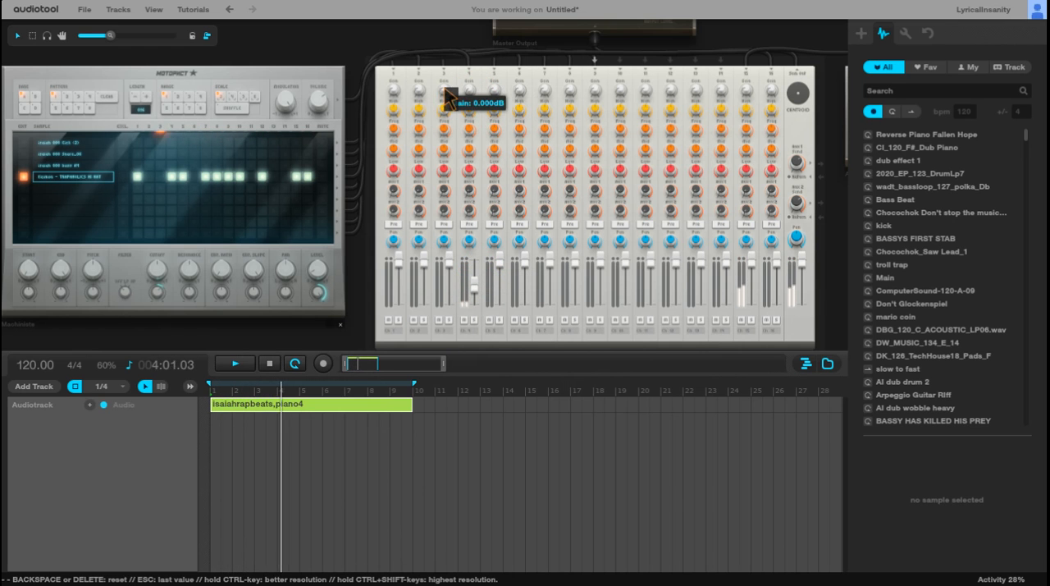
left_click_drag(470, 91, 460, 1)
left_click_drag(470, 90, 459, 3)
left_click(470, 279)
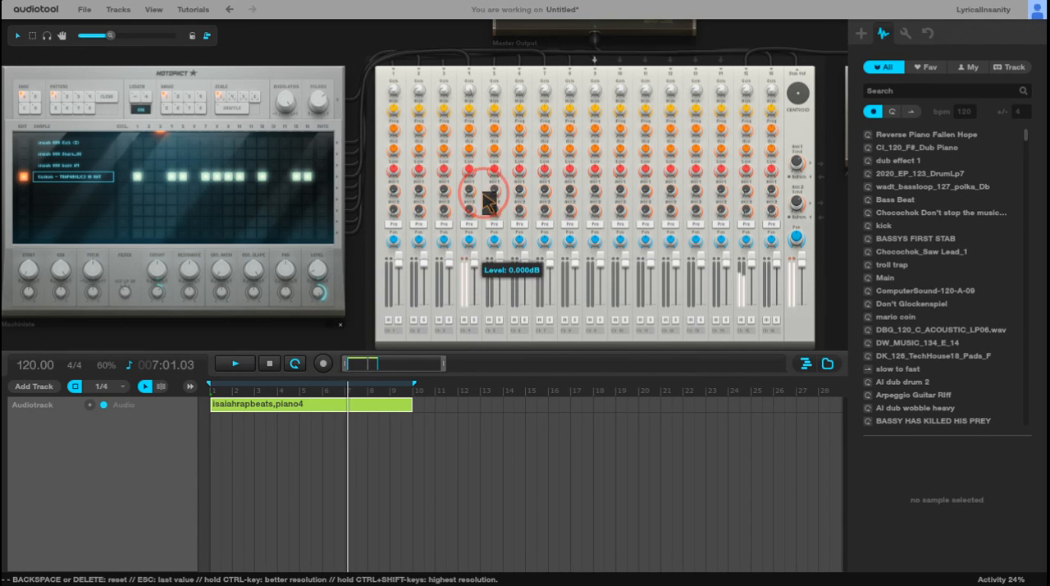
Step: Try lowering the high EQ gain on Centroid channel 4, and return it to 0 dB
scroll(428, 261, "down", 2)
scroll(428, 261, "down", 1)
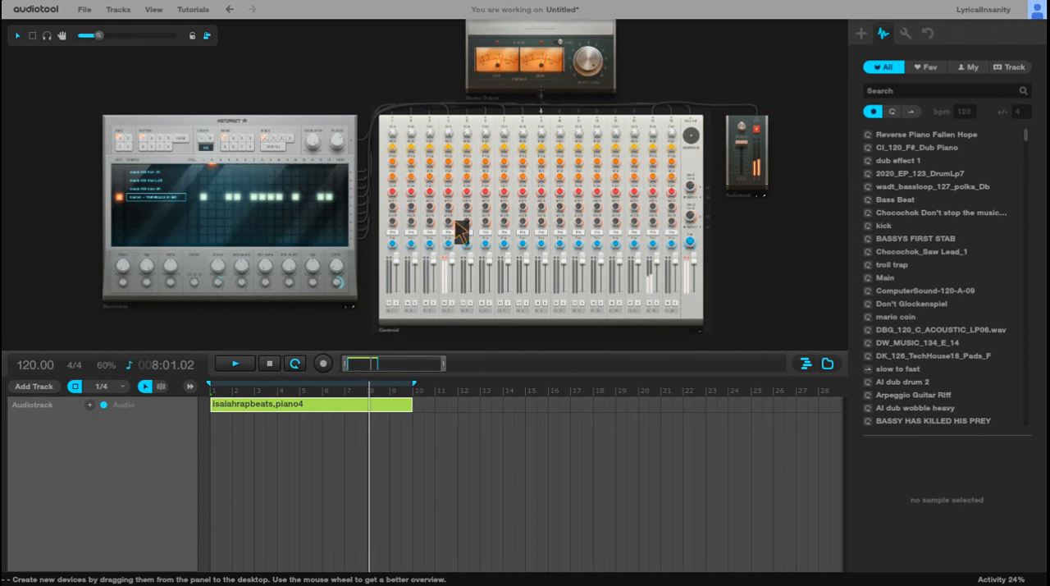
left_click_drag(452, 255, 454, 268)
left_click_drag(448, 146, 491, 341)
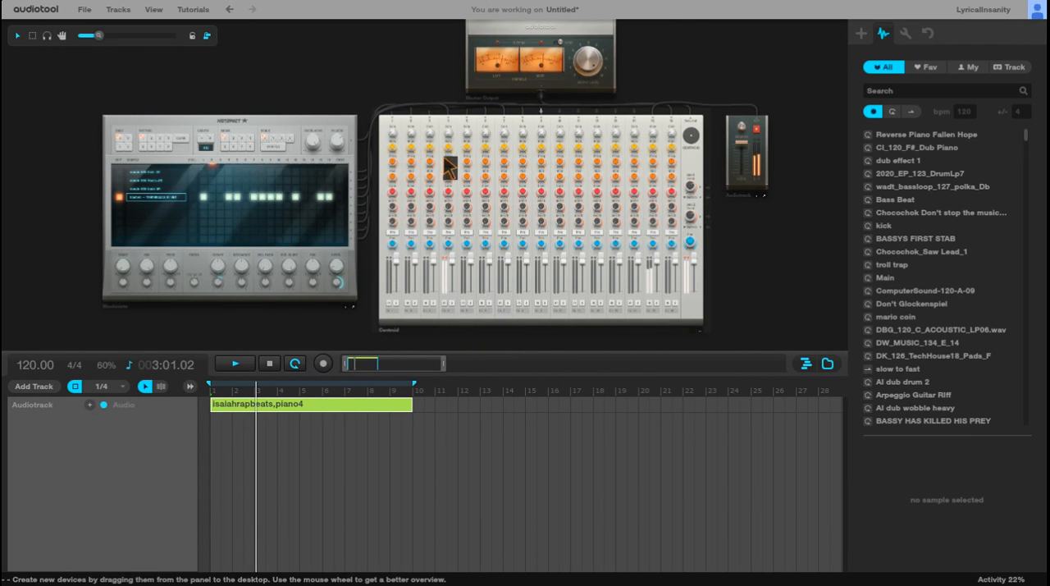
left_click_drag(449, 141, 450, 141)
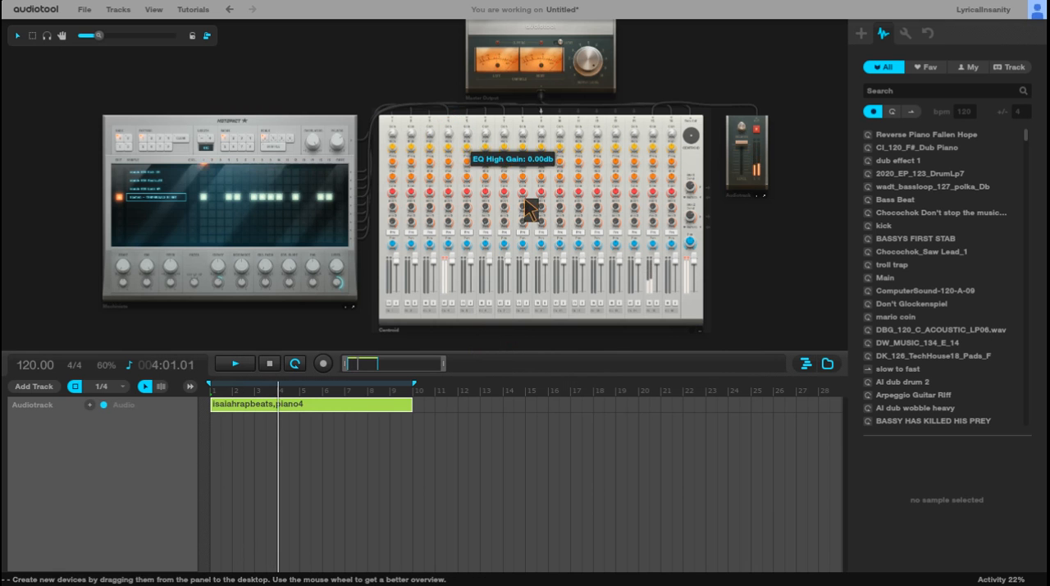
Step: Add a PatternTrack for the Machiniste to the timeline
scroll(537, 208, "up", 2)
left_click_drag(785, 268, 853, 256)
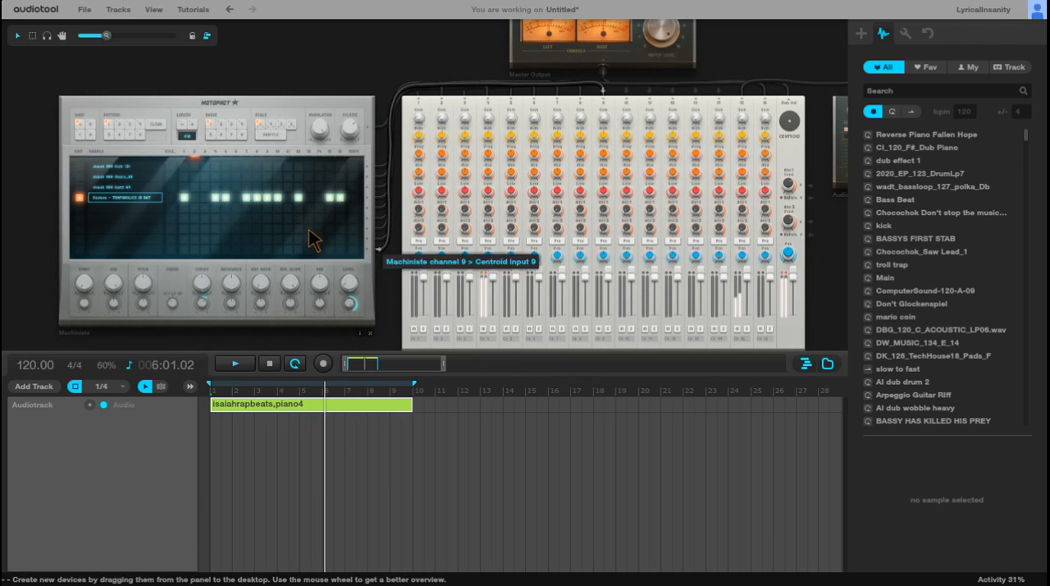
left_click(34, 385)
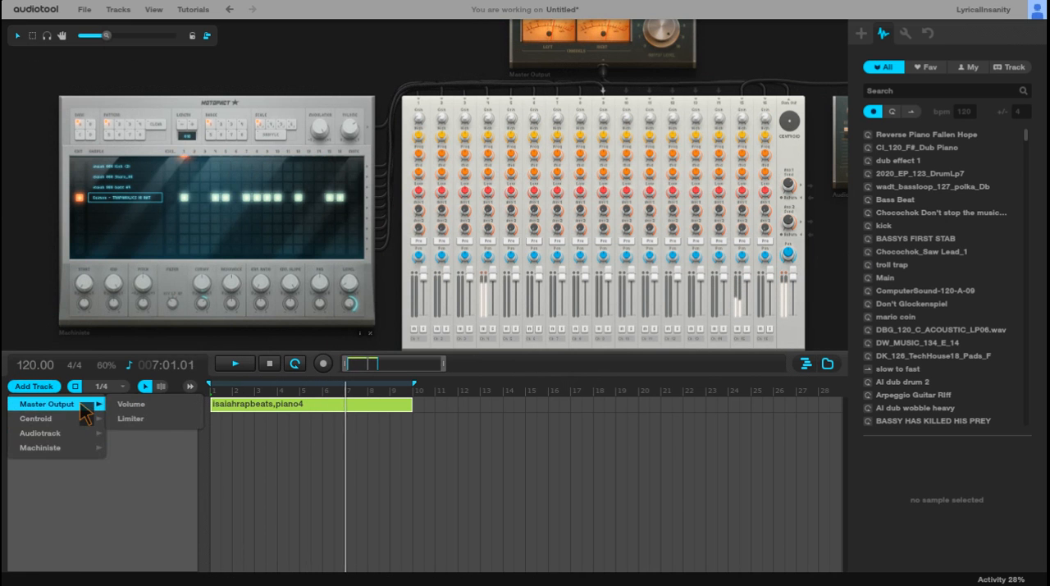
mouse_move(99, 450)
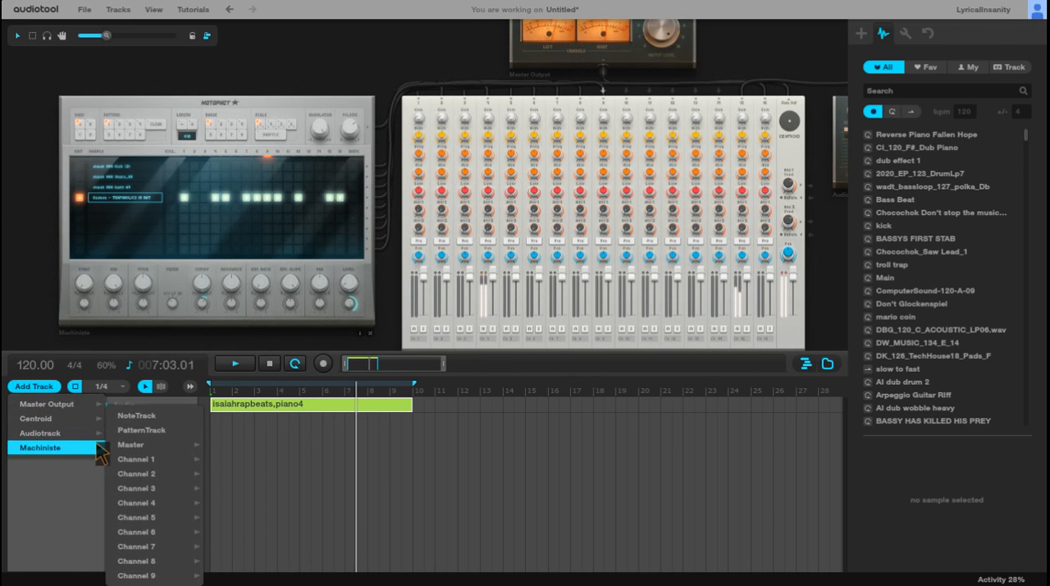
left_click(146, 430)
Step: Program the 808 bass row in the Machiniste on steps 1, 7 and 13
scroll(219, 172, "up", 2)
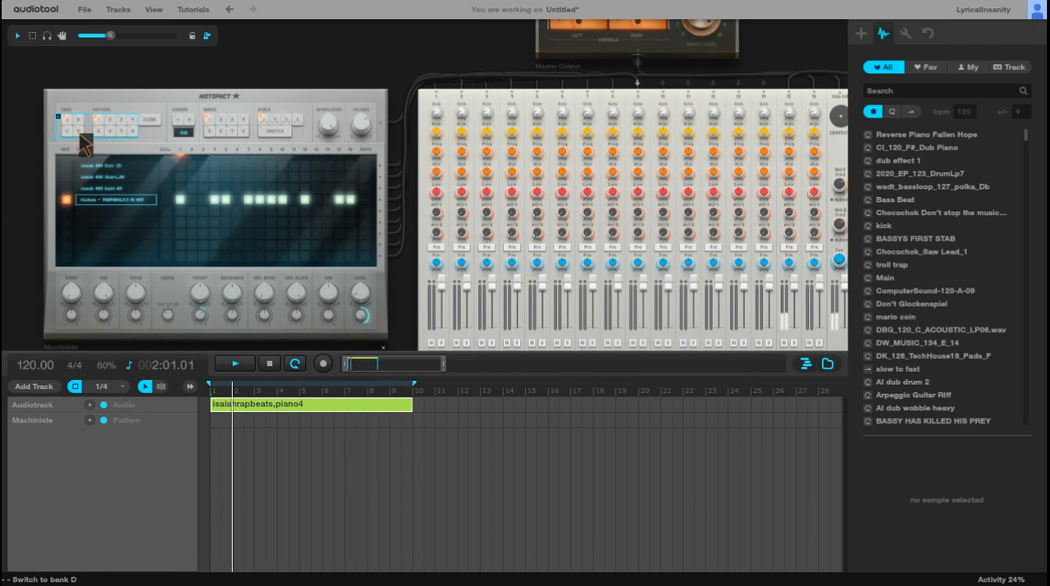
scroll(270, 235, "up", 1)
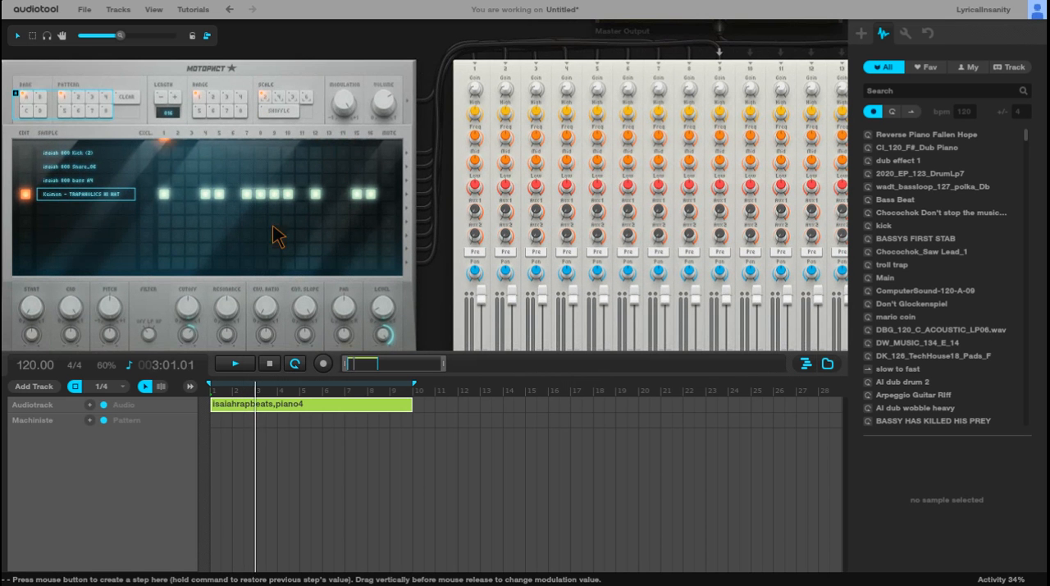
left_click(168, 178)
left_click(246, 179)
left_click(329, 180)
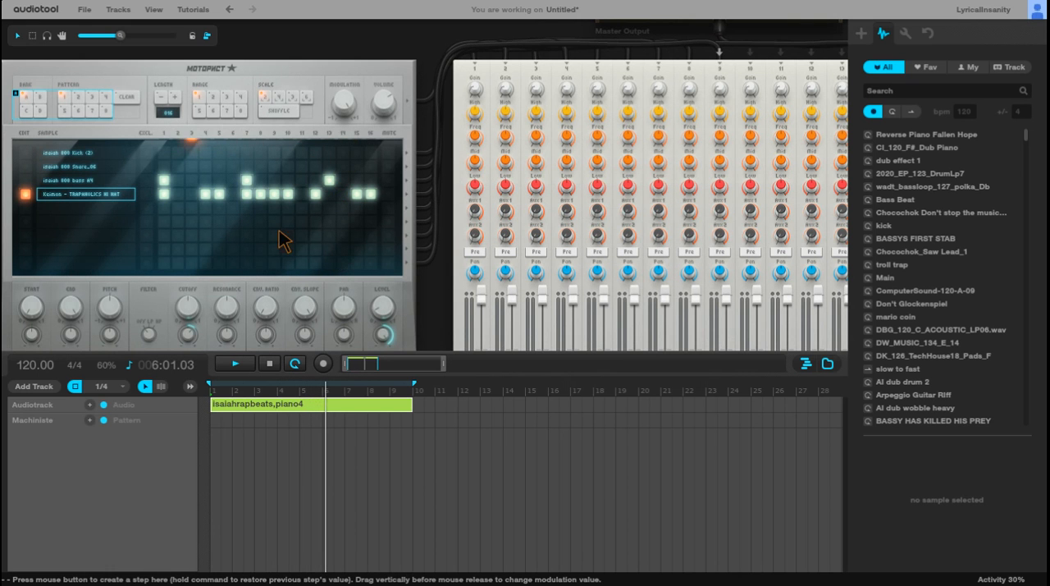
Step: Fill the Machiniste pattern track with consecutive A1 pattern items from bar 1 to bar 10
scroll(408, 281, "down", 1)
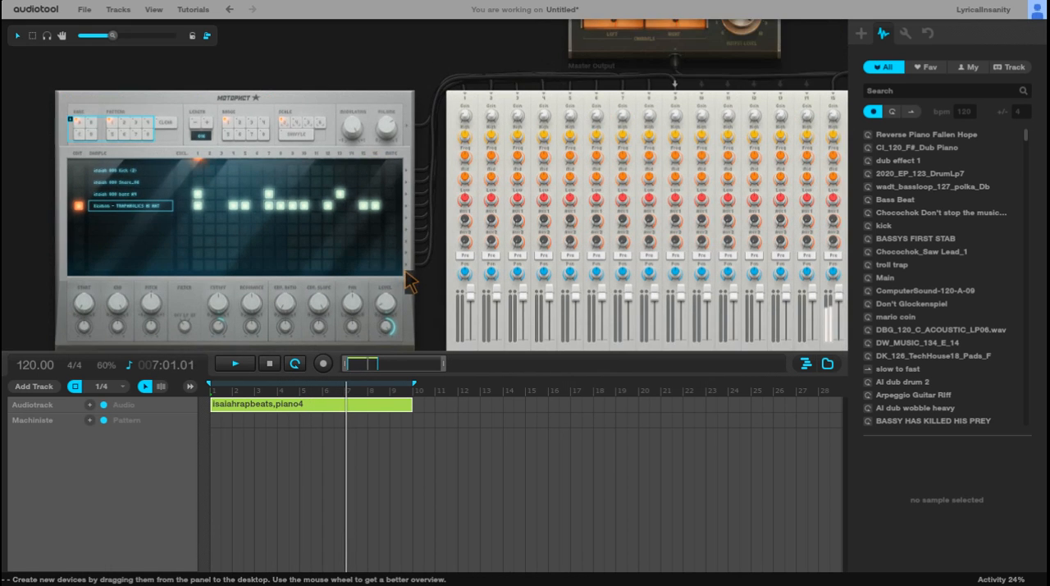
scroll(414, 282, "down", 1)
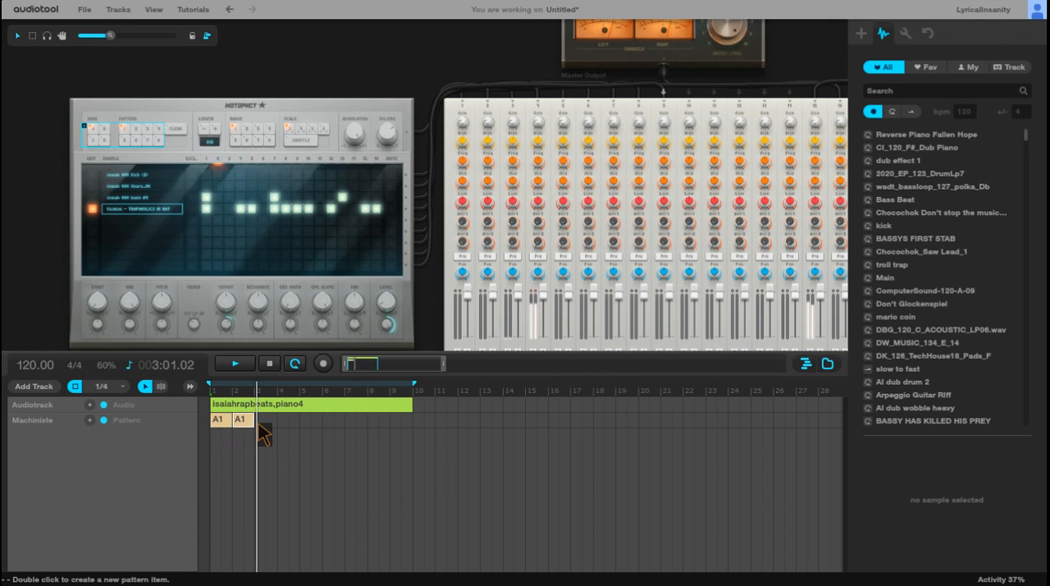
double_click(304, 421)
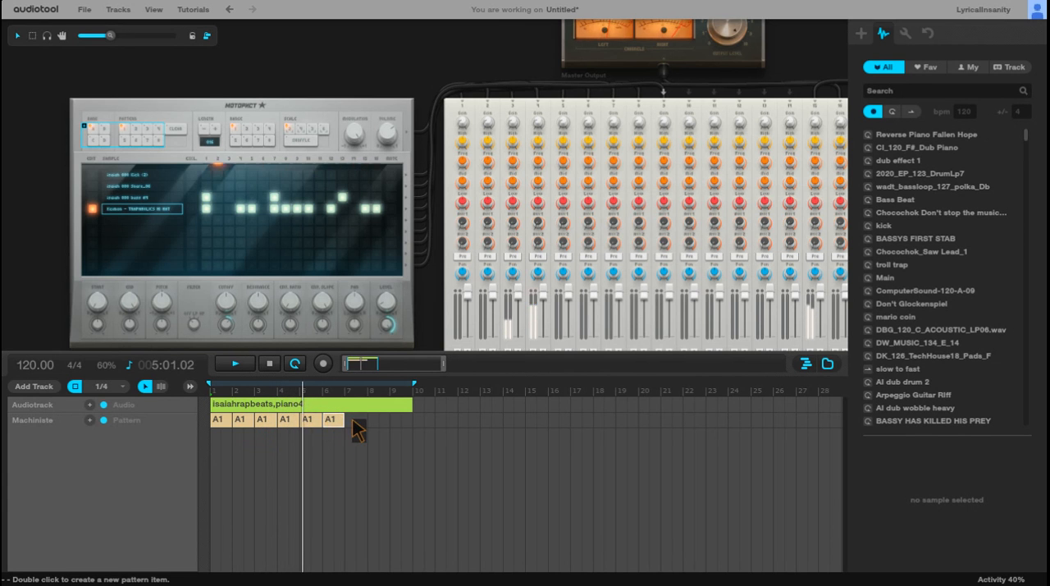
double_click(398, 421)
Step: Extend the loop range and the isaiahrapbeats,piano4 clip to bar 20
left_click_drag(415, 384, 643, 401)
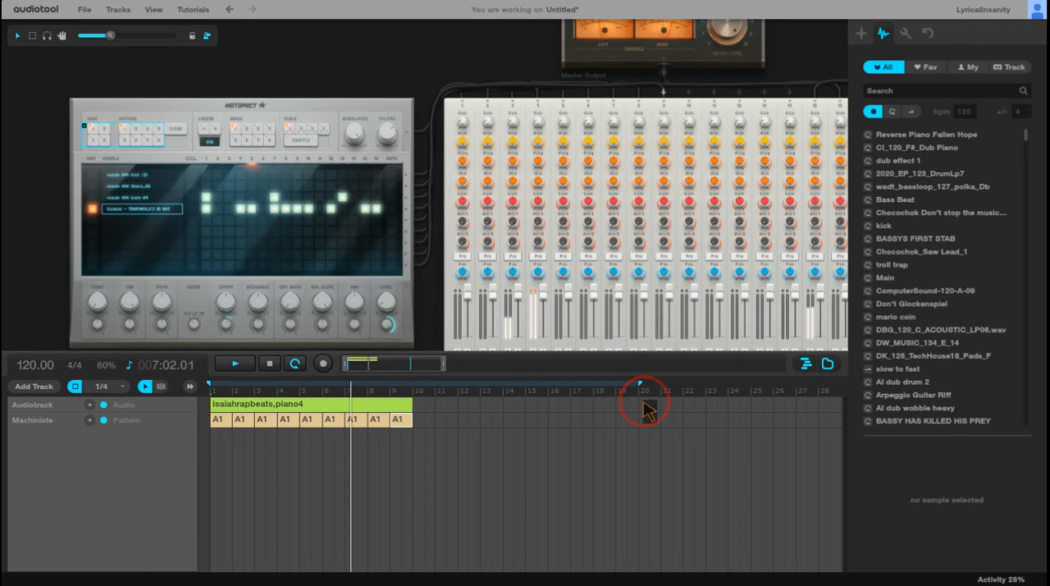
left_click_drag(412, 406, 638, 403)
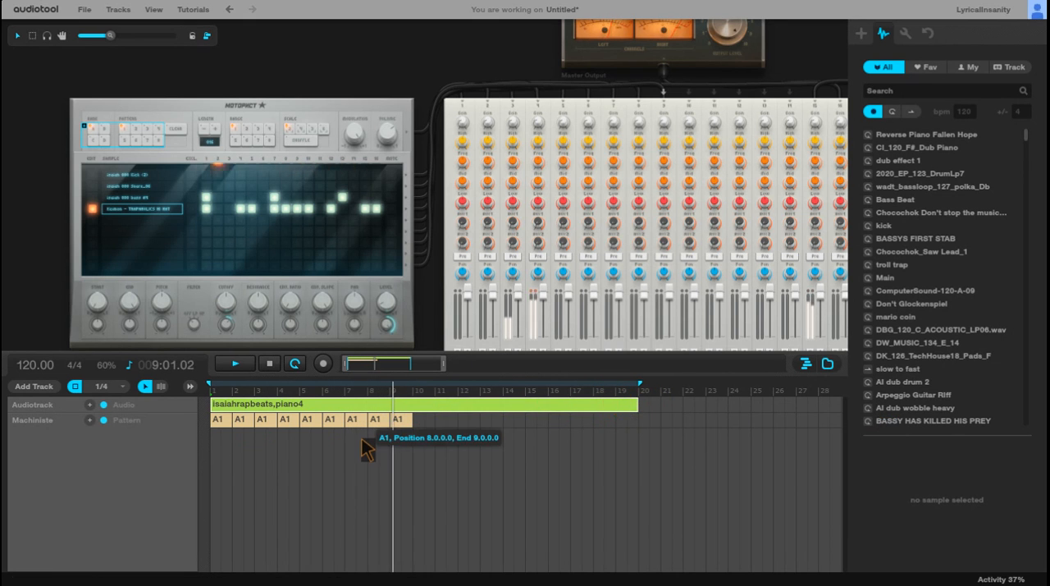
left_click(366, 420)
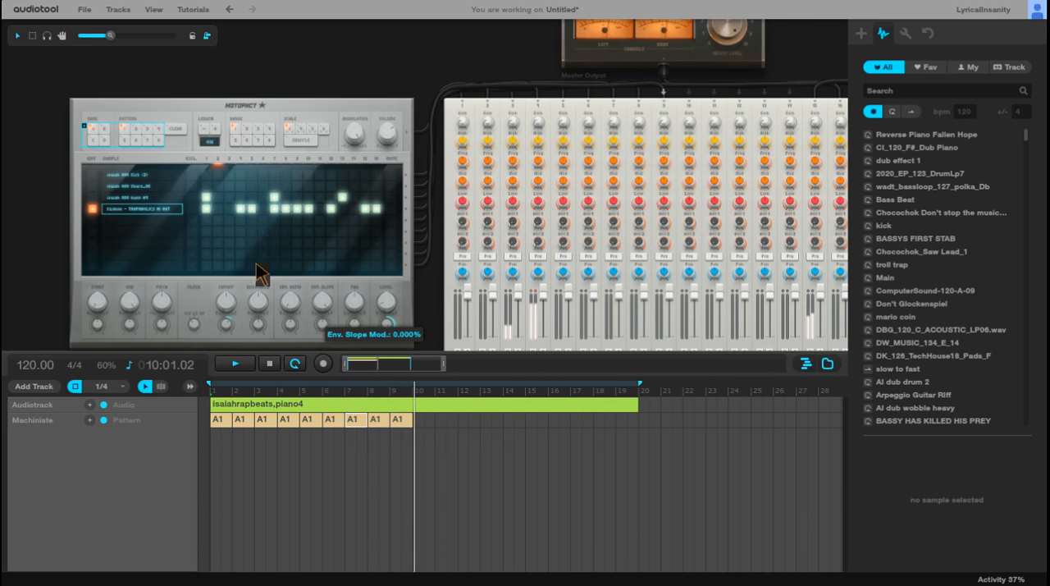
Step: Restart playback from the beginning and raise the gain of the 808 bass on Centroid channel 3
scroll(253, 239, "up", 3)
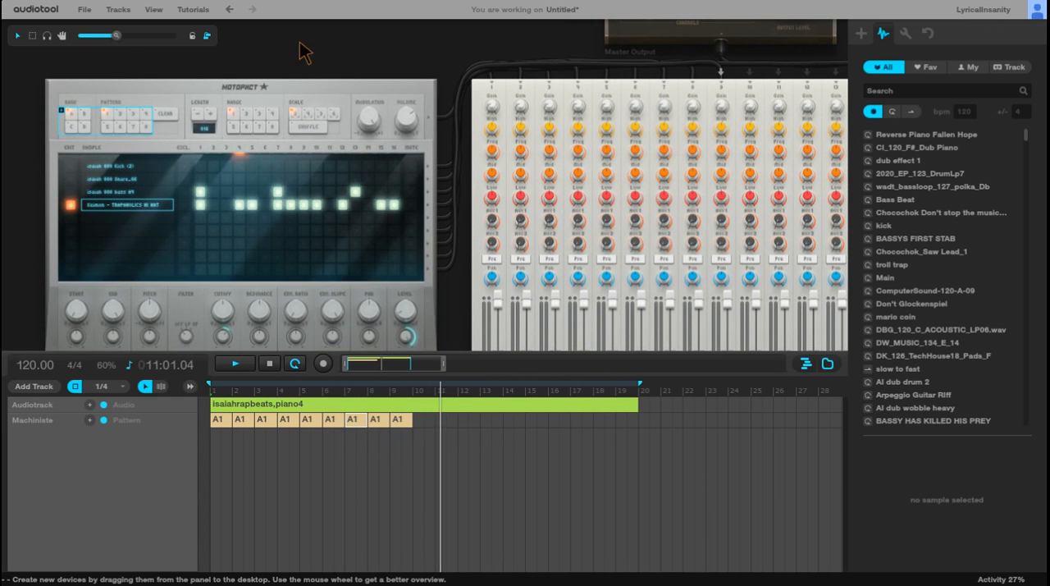
left_click_drag(308, 60, 336, 18)
scroll(361, 131, "up", 1)
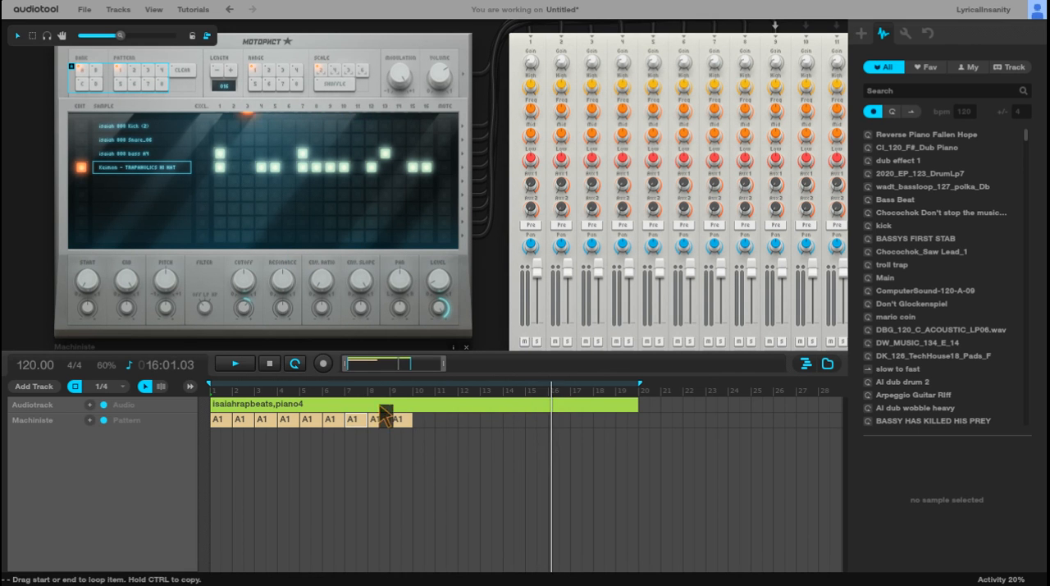
left_click(269, 363)
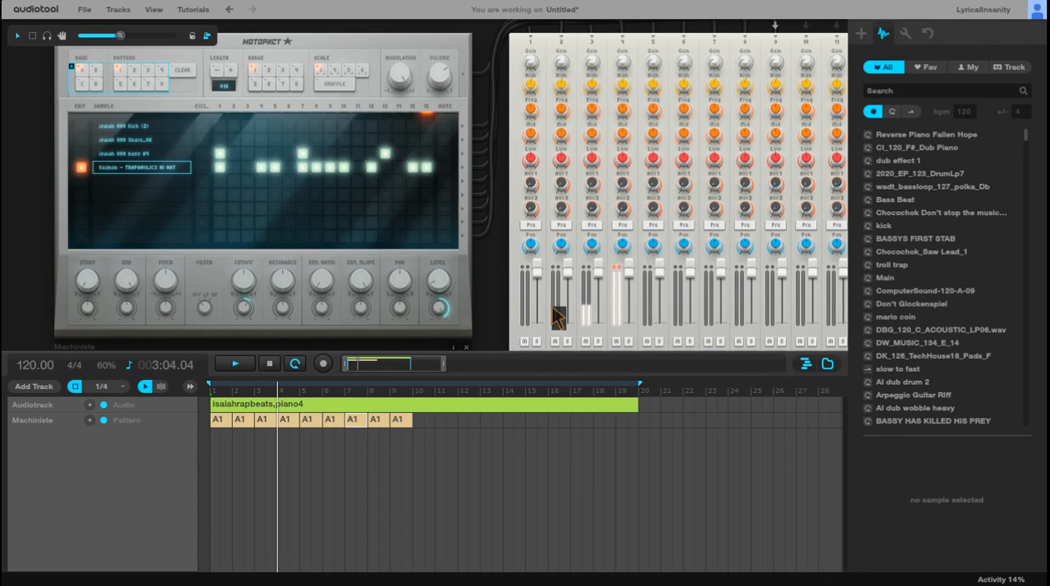
left_click(603, 51)
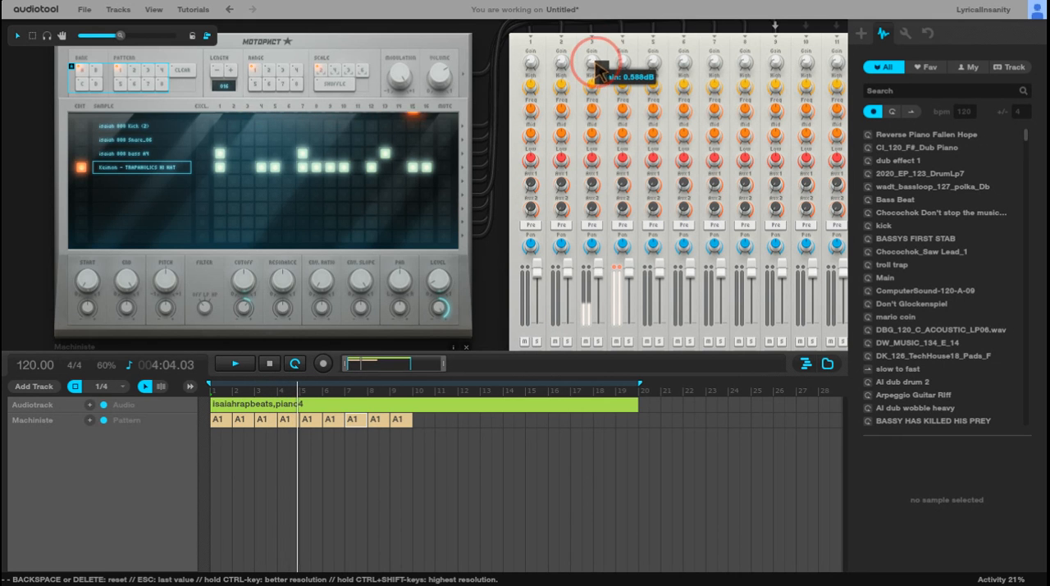
left_click_drag(603, 51, 595, 8)
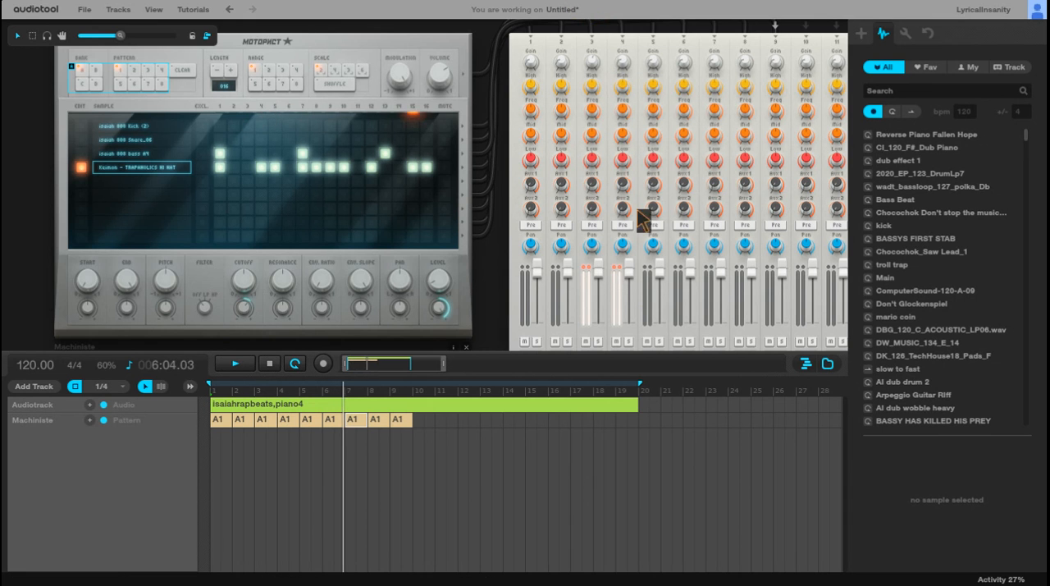
scroll(592, 238, "up", 1)
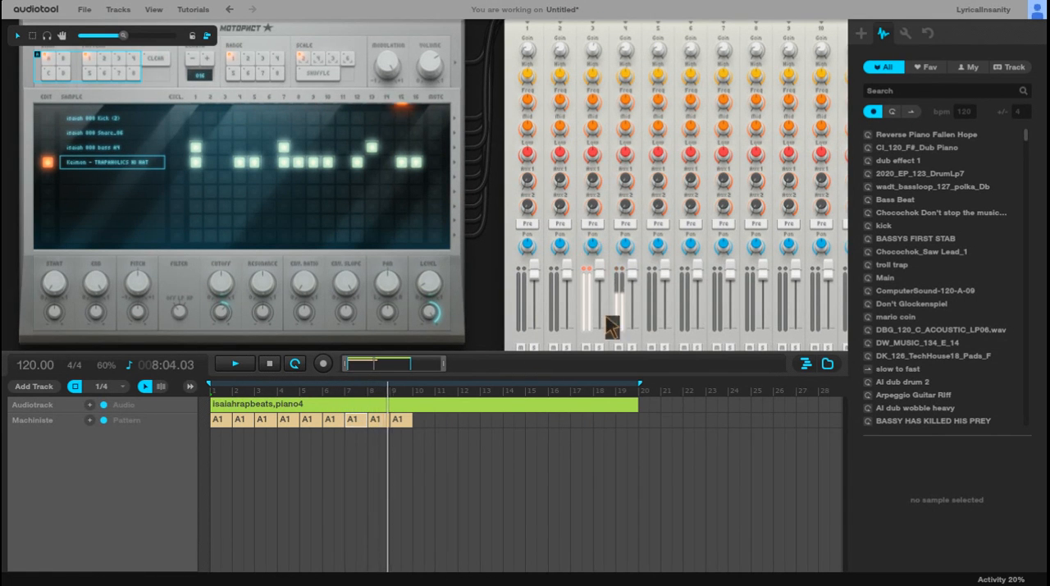
Step: Switch the Machiniste to pattern 2 and program its hi-hat row on steps 1, 4, 5 and 7 through 10
scroll(484, 277, "down", 2)
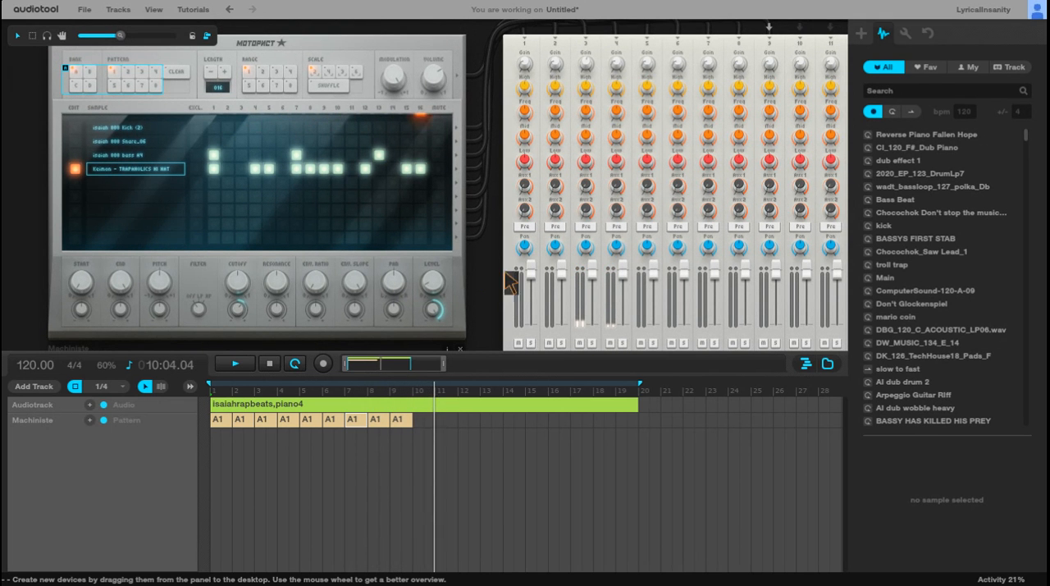
left_click(129, 72)
left_click(213, 169)
left_click(242, 168)
left_click(255, 169)
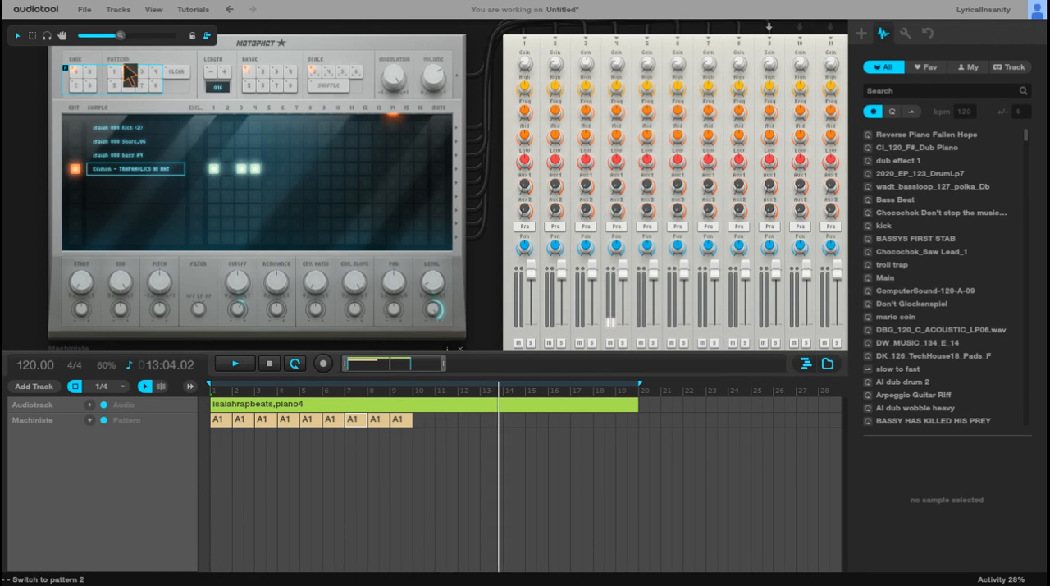
left_click(242, 169)
left_click(269, 169)
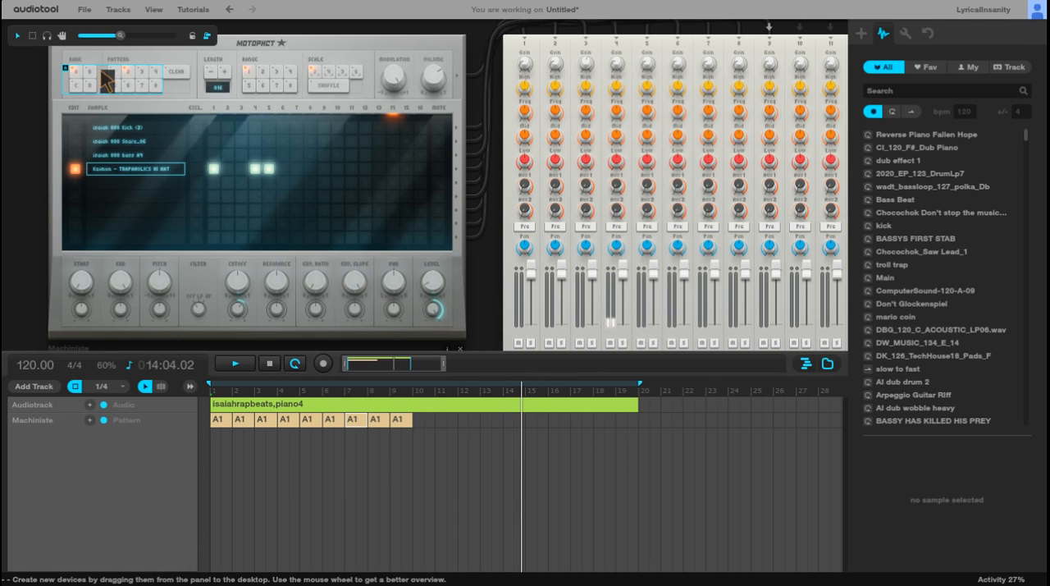
left_click(295, 169)
left_click(310, 170)
left_click(324, 170)
left_click(337, 170)
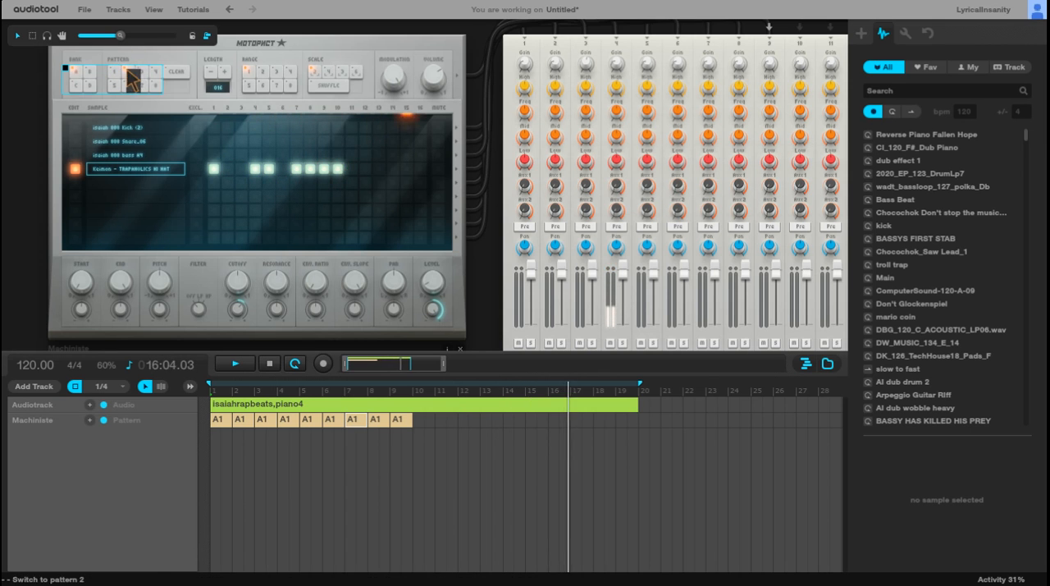
Step: Using pattern 1 as reference, add hi-hats on steps 12, 15 and 16 and an 808 bass hit on step 13 in pattern 2
left_click(365, 169)
left_click(390, 155)
left_click(389, 155)
left_click(379, 155)
left_click(116, 72)
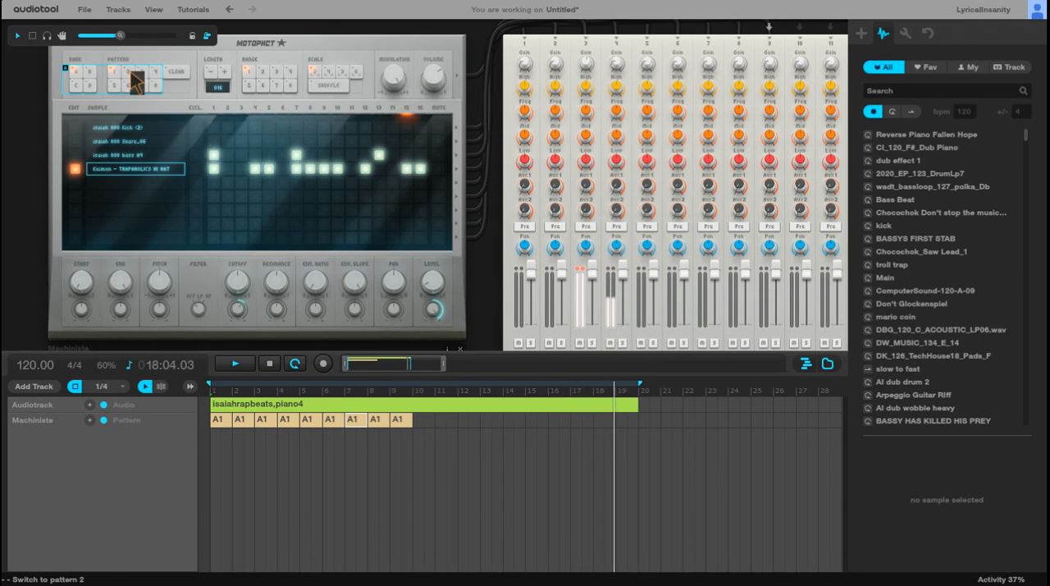
left_click(128, 73)
left_click(419, 169)
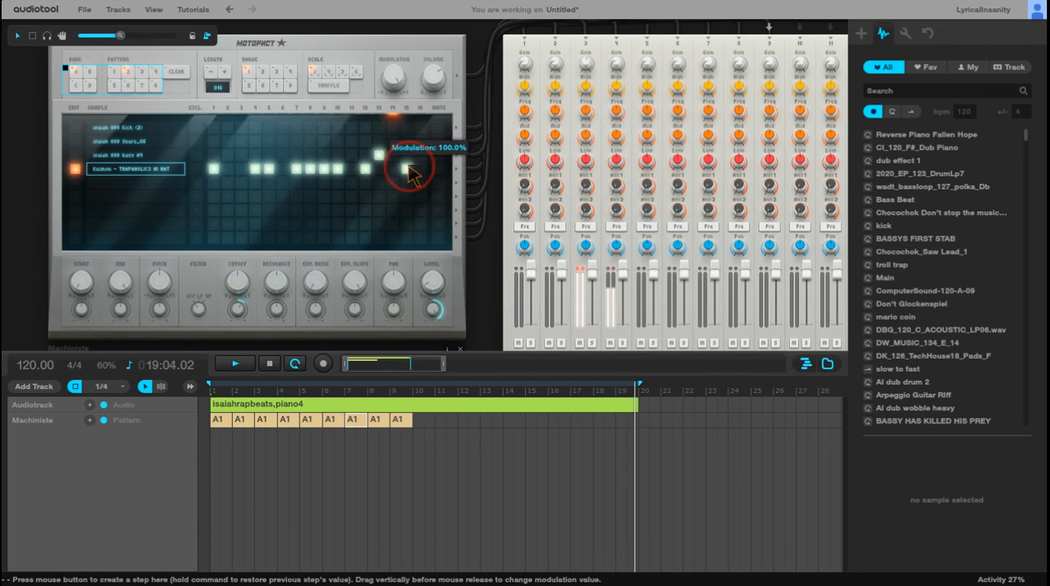
left_click(421, 169)
left_click(114, 72)
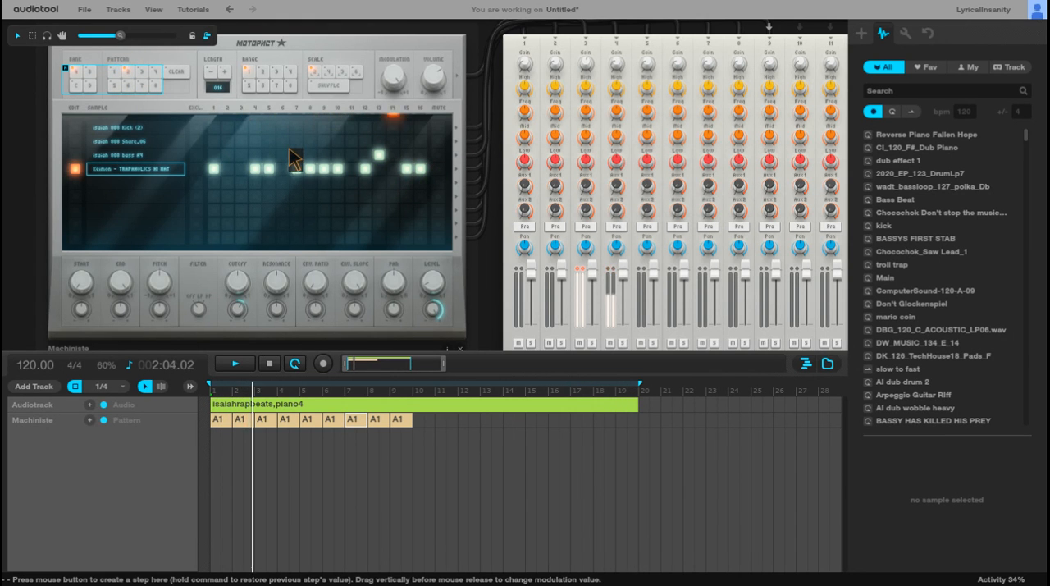
Step: Complete pattern 2 with 808 bass and kick hits on steps 1 and 7 and a snare on step 9
left_click(213, 158)
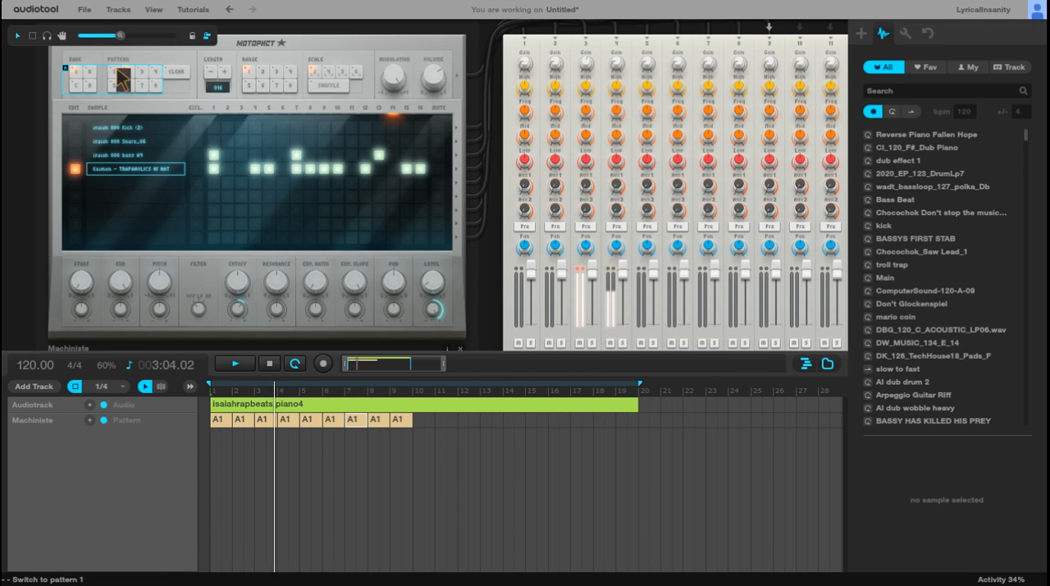
left_click(298, 129)
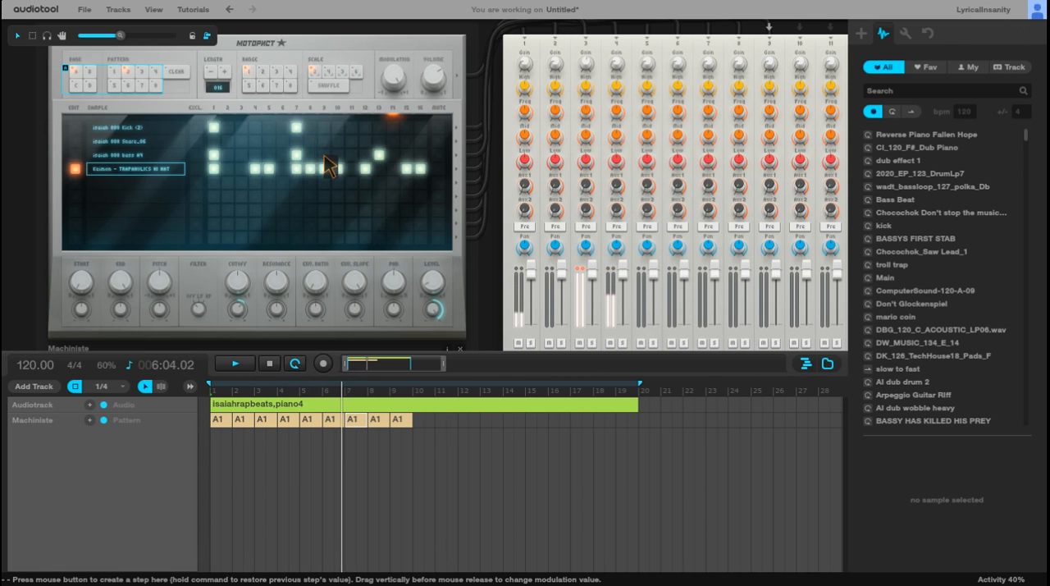
left_click(311, 140)
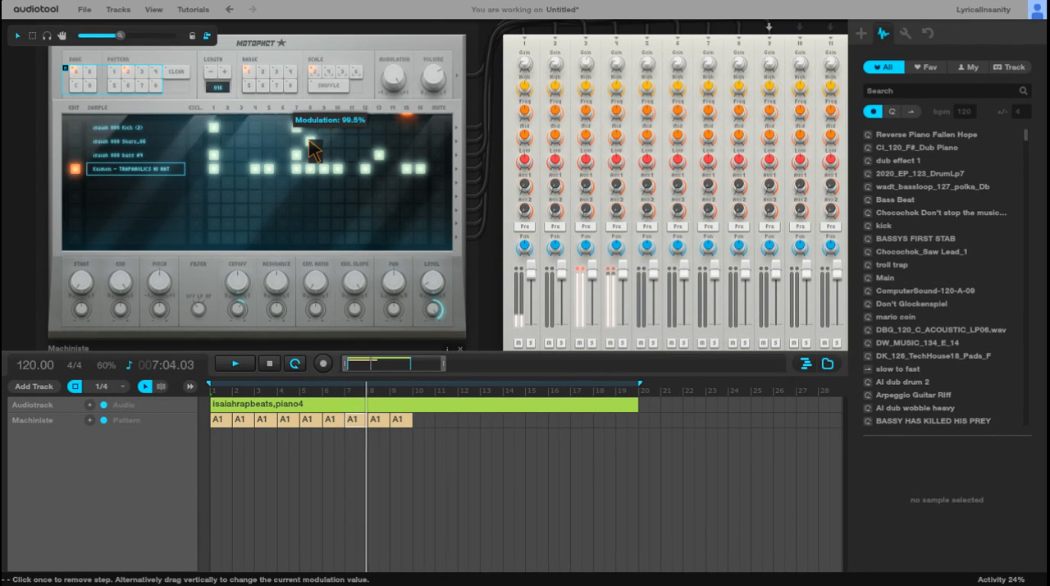
left_click(309, 141)
left_click(325, 142)
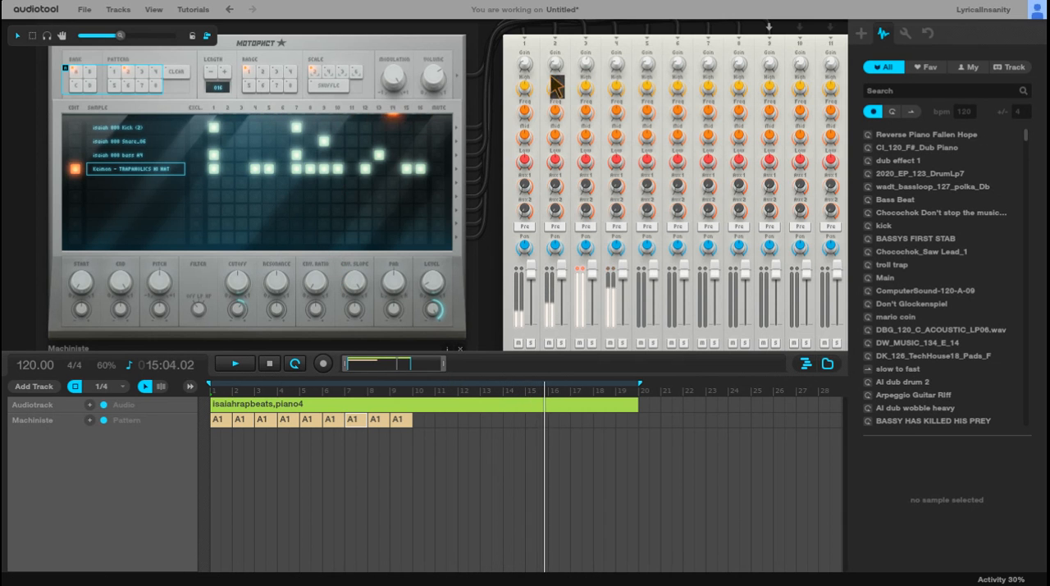
Step: Raise the kick and snare gain on Centroid channels 1 and 2, and readjust the 808 bass gain on channel 3
left_click_drag(525, 64, 556, 52)
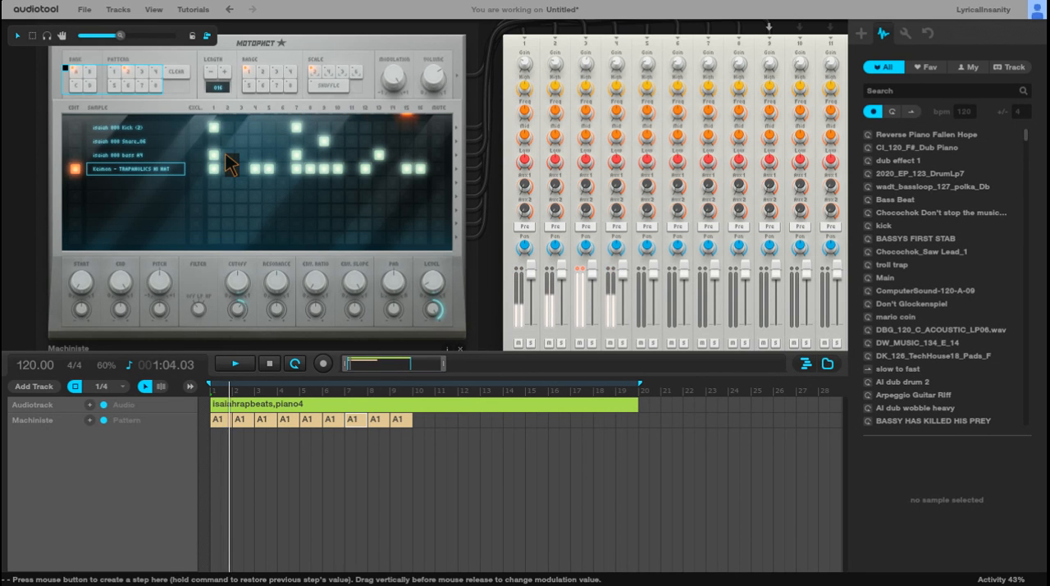
left_click(526, 58)
left_click(554, 61)
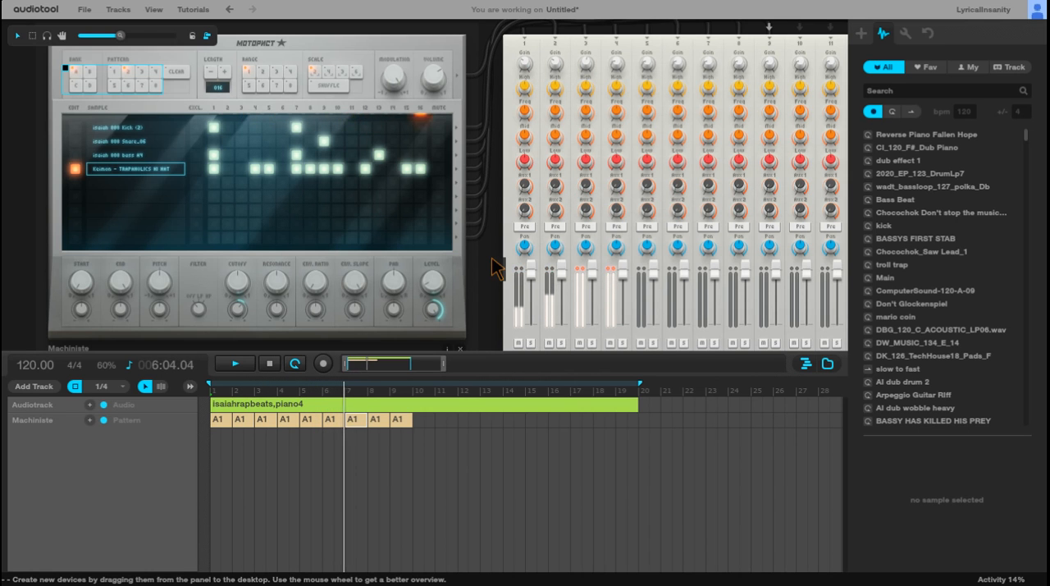
mouse_move(586, 68)
left_mouse_down()
mouse_move(590, 82)
mouse_move(582, 75)
left_mouse_up()
Step: Adjust the gain of the piano audio track's channel in the Centroid mixer
scroll(609, 97, "down", 2)
scroll(605, 89, "down", 2)
left_click_drag(514, 300, 338, 291)
scroll(462, 248, "up", 2)
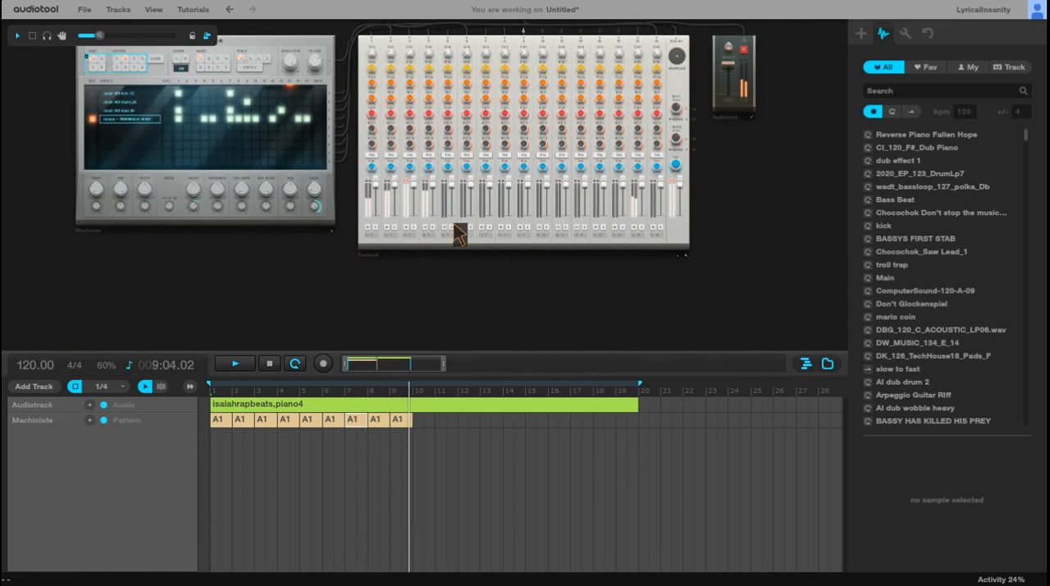
left_click_drag(648, 57, 649, 51)
Step: Program pattern 3 with kicks on steps 1 and 7, a snare on step 9, and 808 bass on steps 1, 7 and 13
scroll(762, 218, "up", 2)
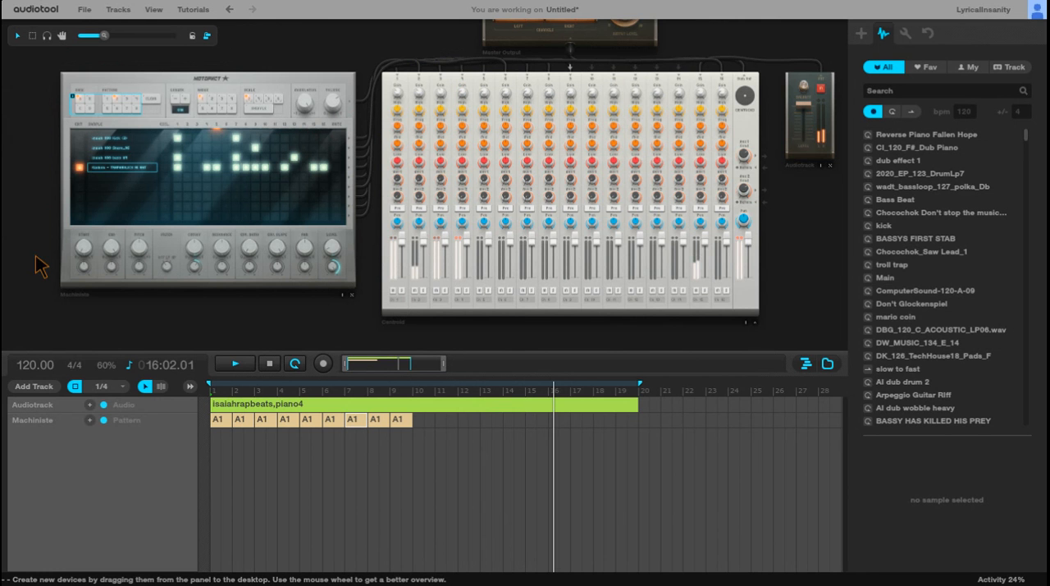
scroll(373, 172, "up", 2)
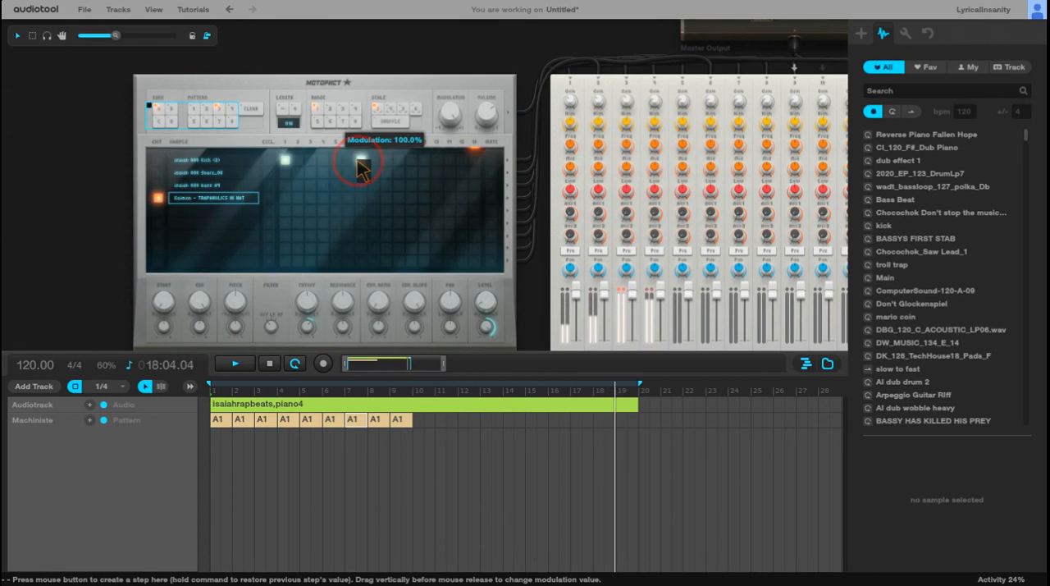
left_click(384, 171)
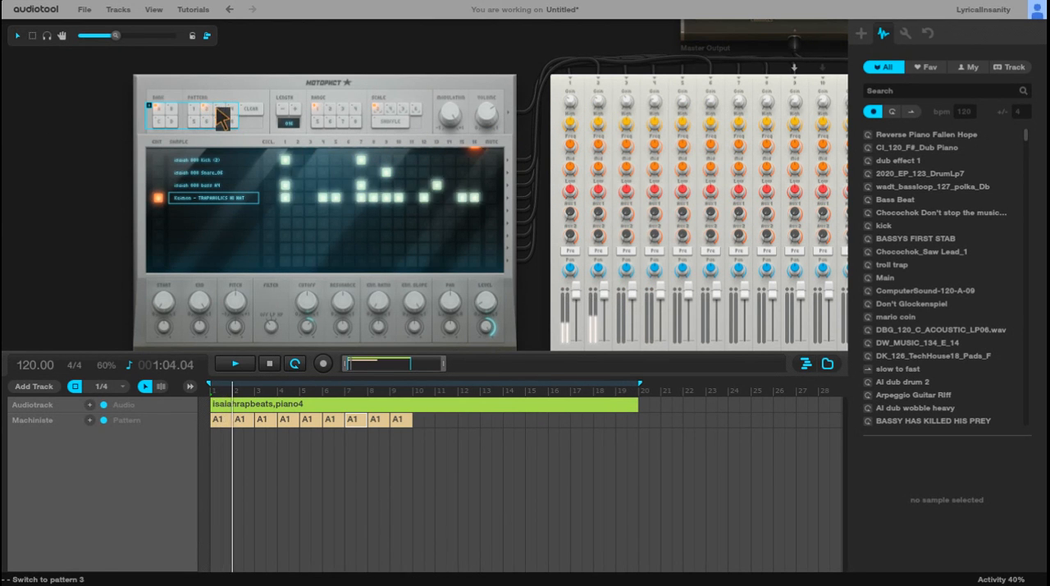
left_click(220, 113)
left_click(285, 186)
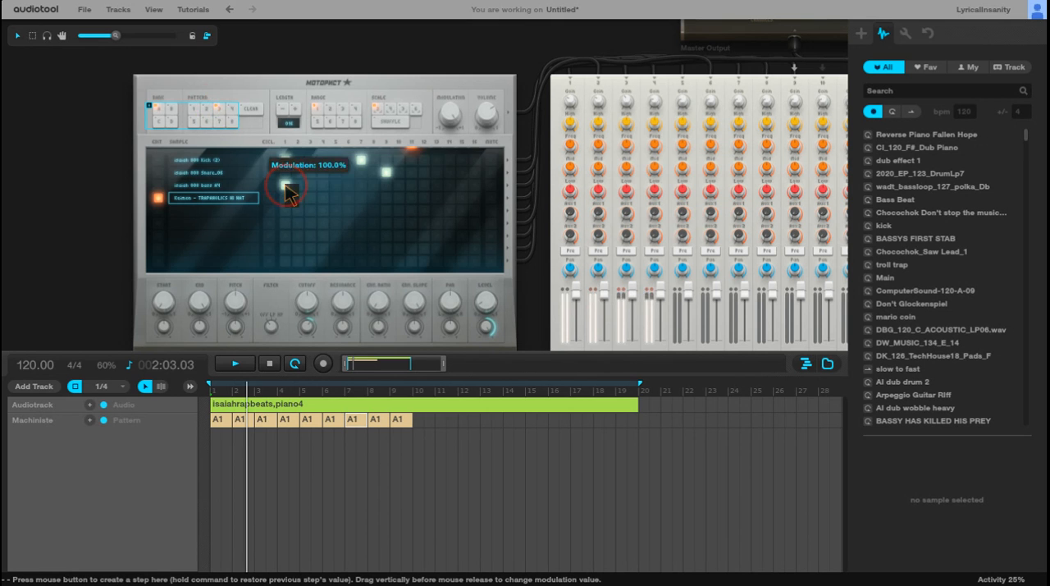
left_click(362, 186)
left_click(438, 185)
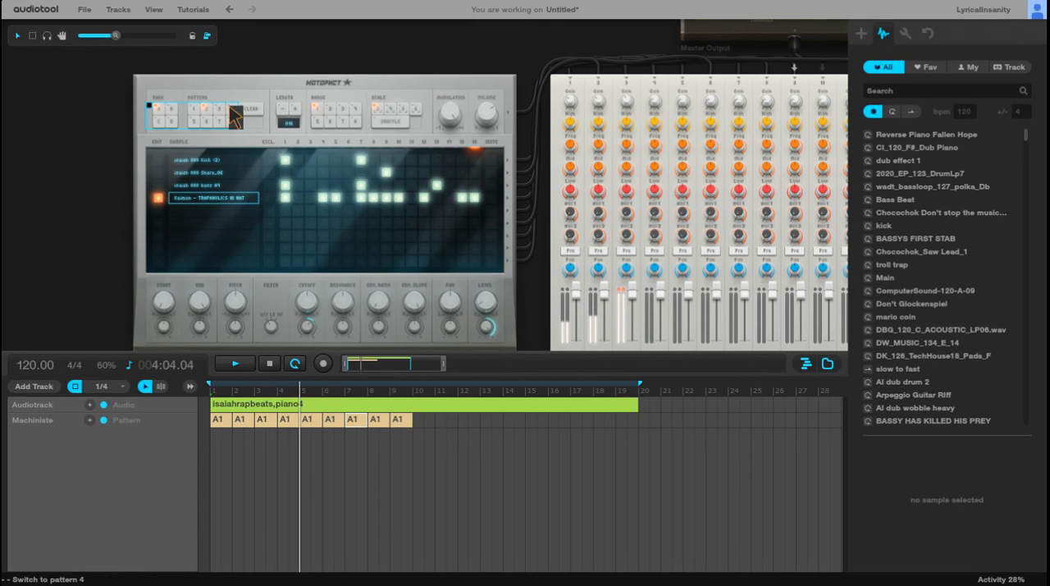
Step: Program the hi-hat row of pattern 3 on steps 1, 4 and 6 through 9, leaving step 5 empty
left_click(323, 198)
left_click(335, 198)
left_click(349, 197)
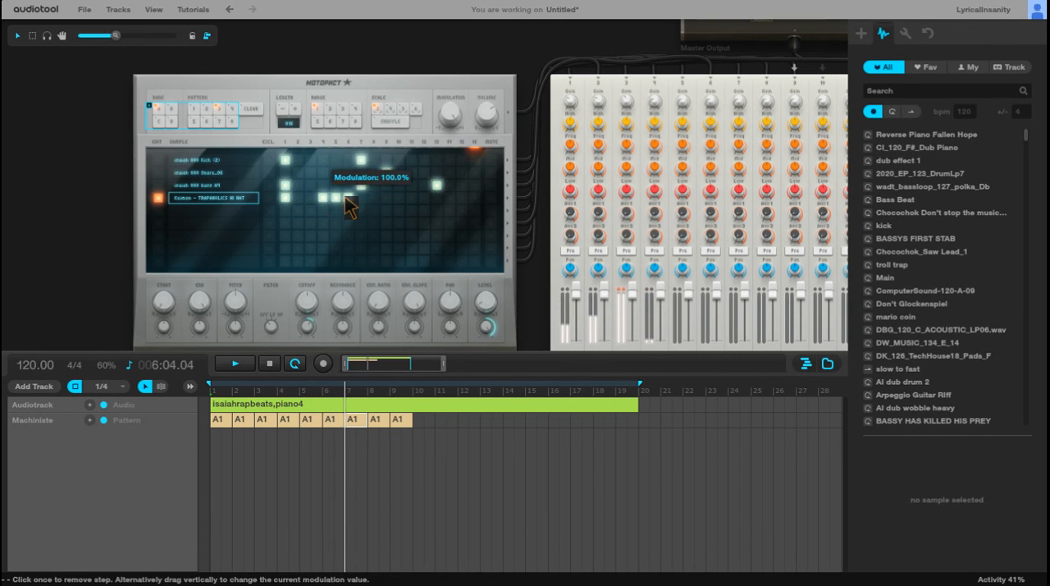
left_click(349, 198)
left_click(361, 199)
left_click(373, 199)
left_click(385, 199)
left_click(347, 203)
left_click(335, 204)
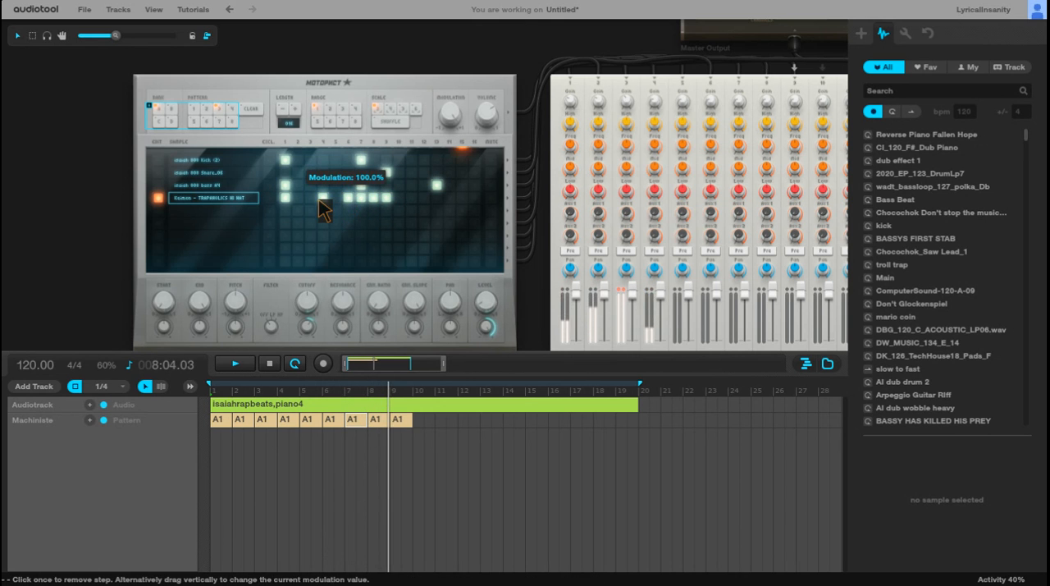
Step: Add hi-hat hits to pattern 3 on steps 2, 11, 13, 14 and 15
left_click(299, 198)
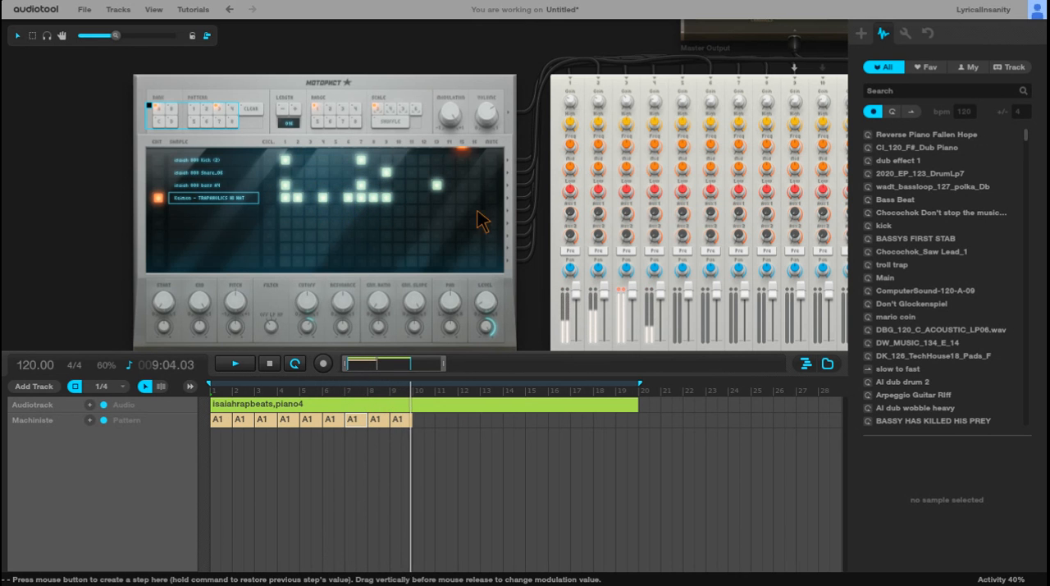
left_click(437, 198)
left_click(449, 198)
left_click(462, 197)
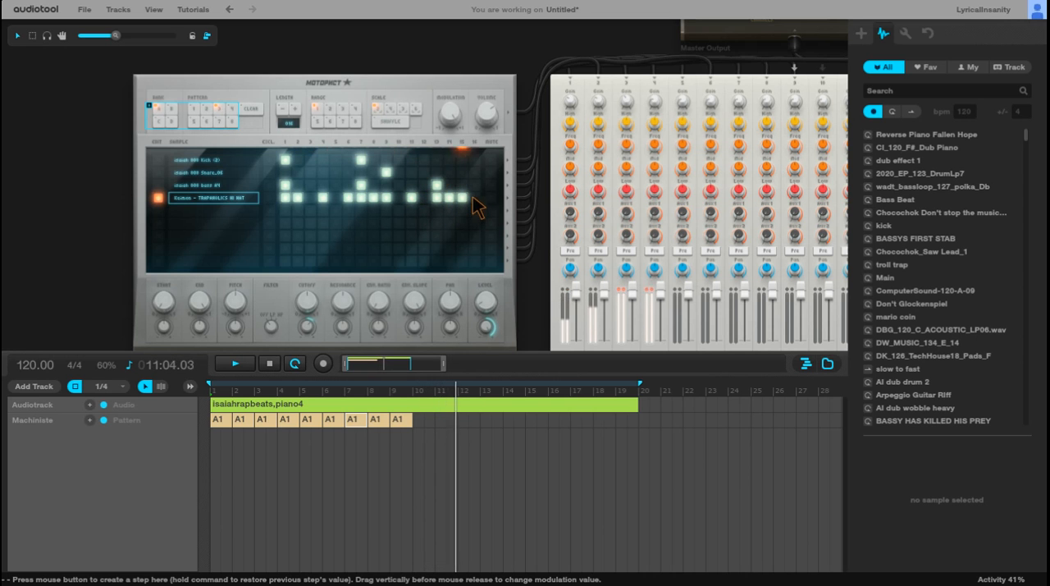
scroll(516, 242, "down", 1)
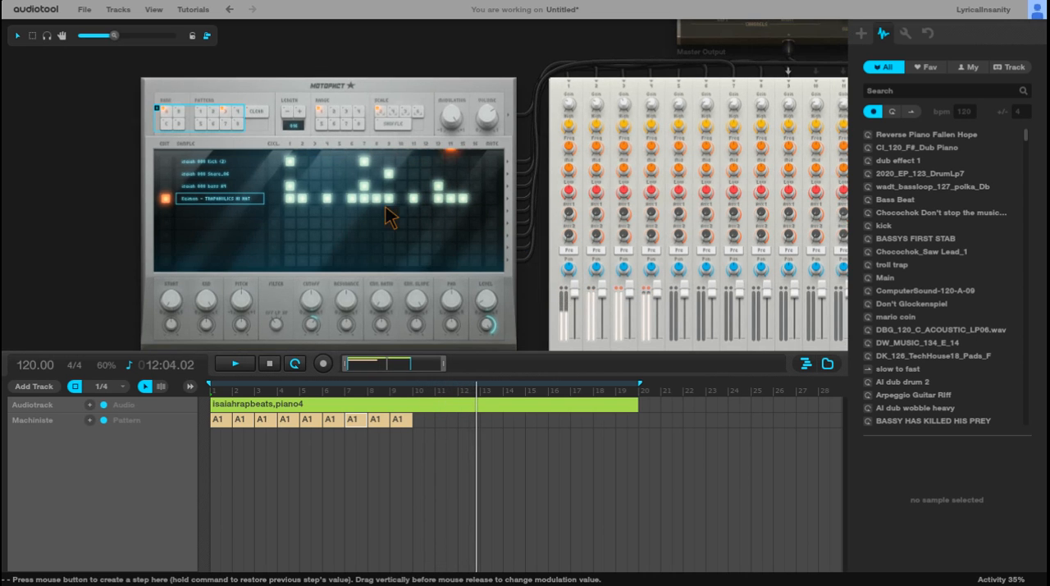
scroll(384, 229, "up", 1)
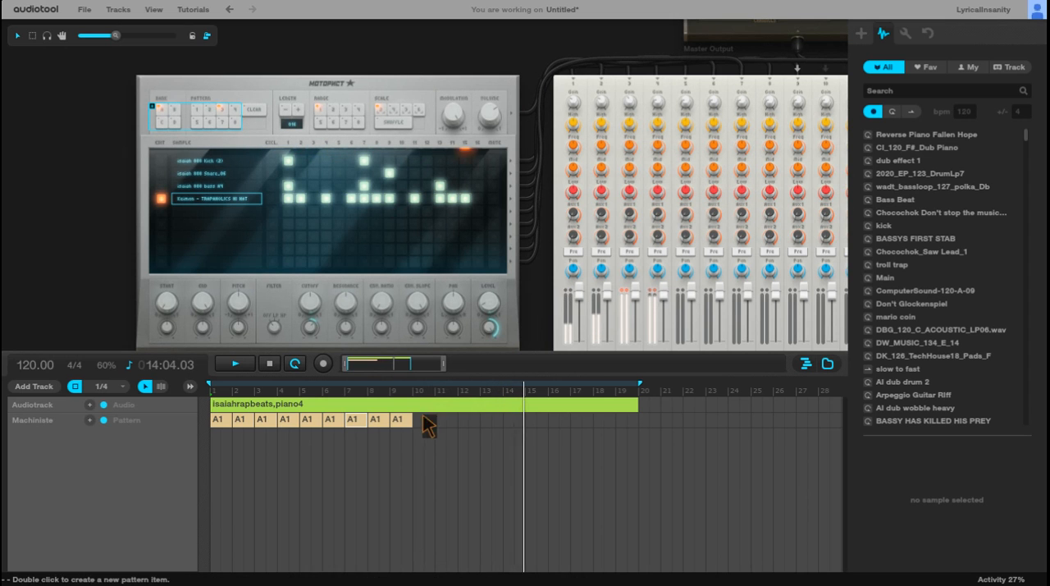
Step: Return to pattern 1, stop playback, and delete all A1 pattern items from the Machiniste track
left_click(201, 119)
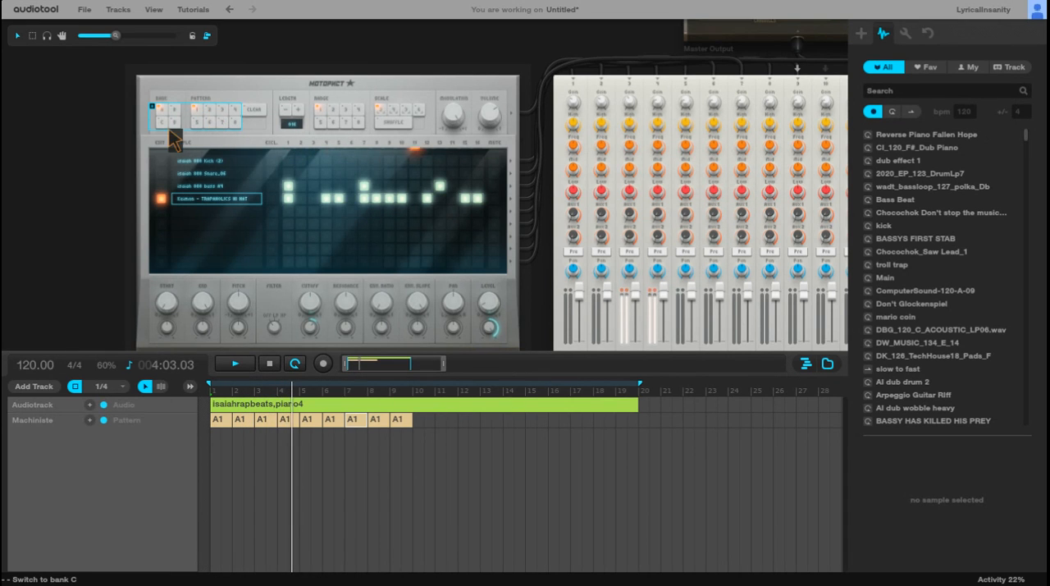
left_click(264, 366)
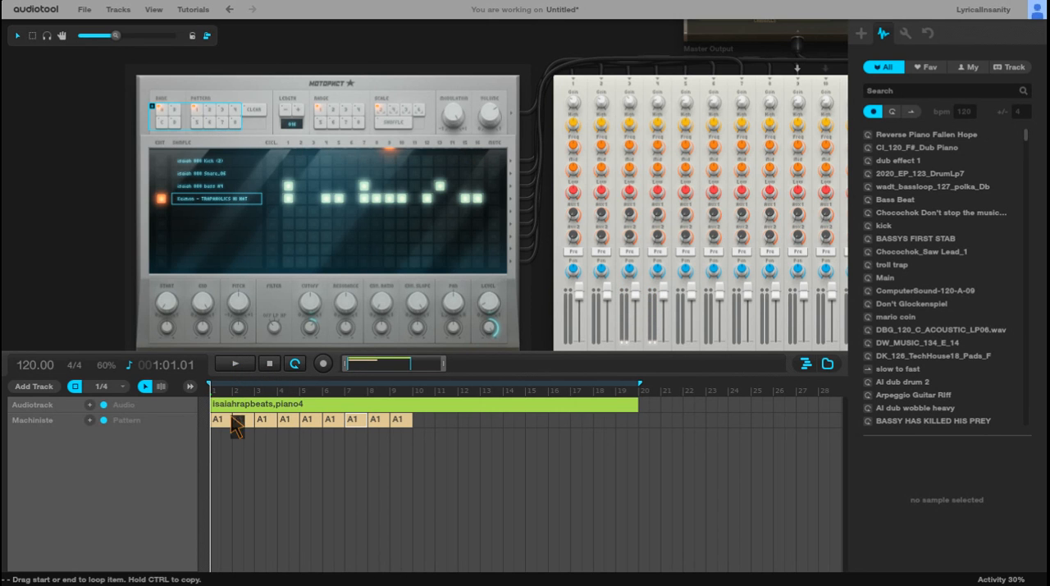
left_click_drag(434, 429, 217, 424)
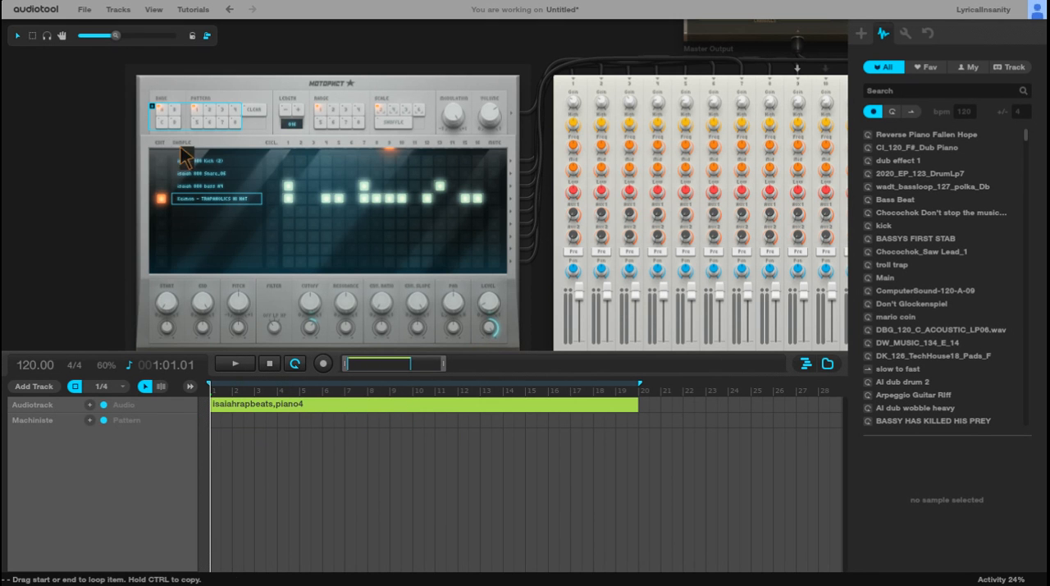
Step: Switch the Machiniste to bank D, pattern 1, start playback, and place 808 bass hits on steps 1 and 7
scroll(220, 178, "up", 2)
left_click_drag(82, 172, 88, 166)
scroll(248, 177, "up", 1)
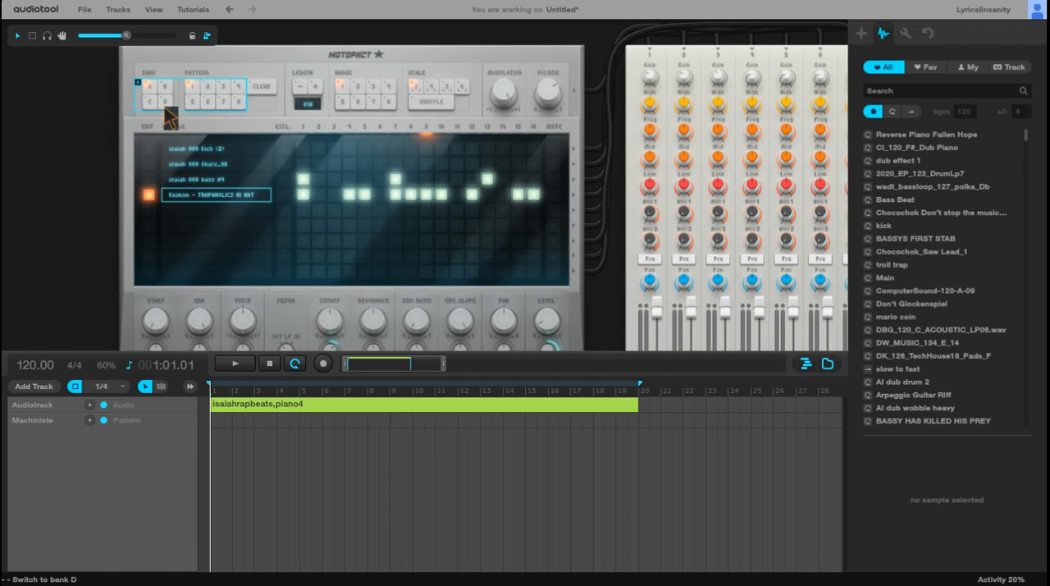
left_click(224, 96)
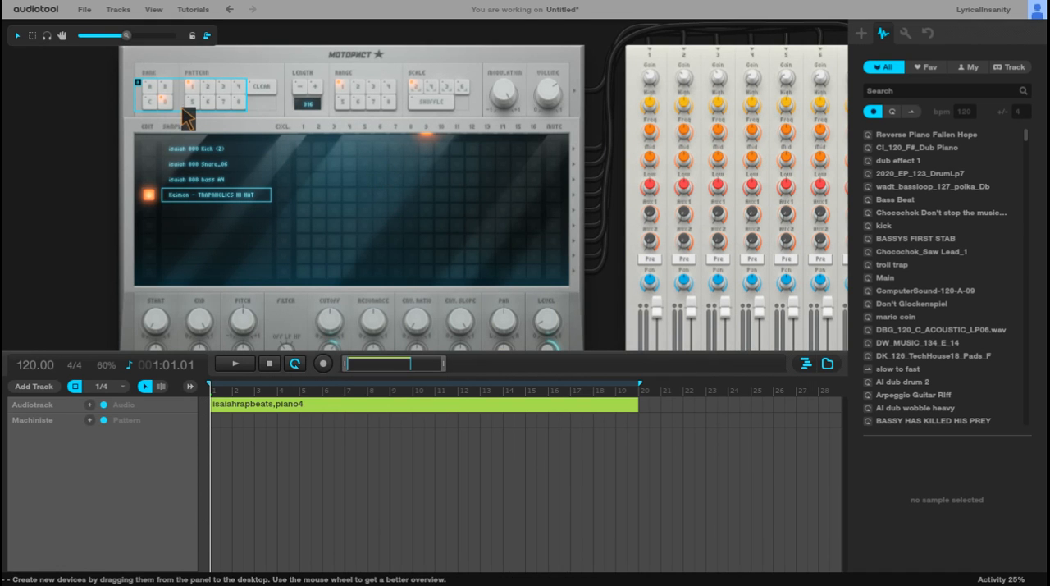
scroll(191, 118, "up", 1)
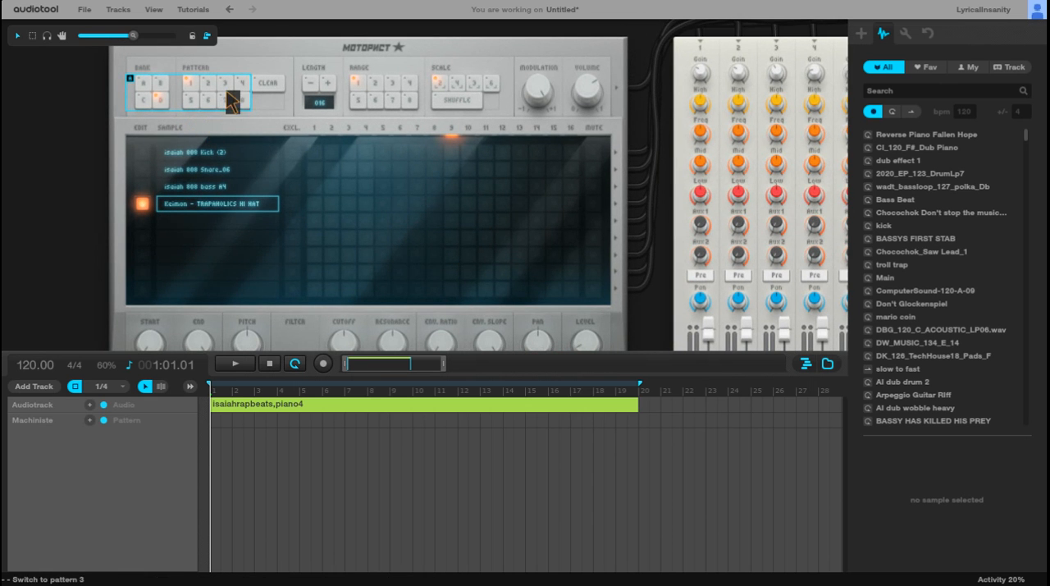
left_click(235, 364)
left_click(314, 187)
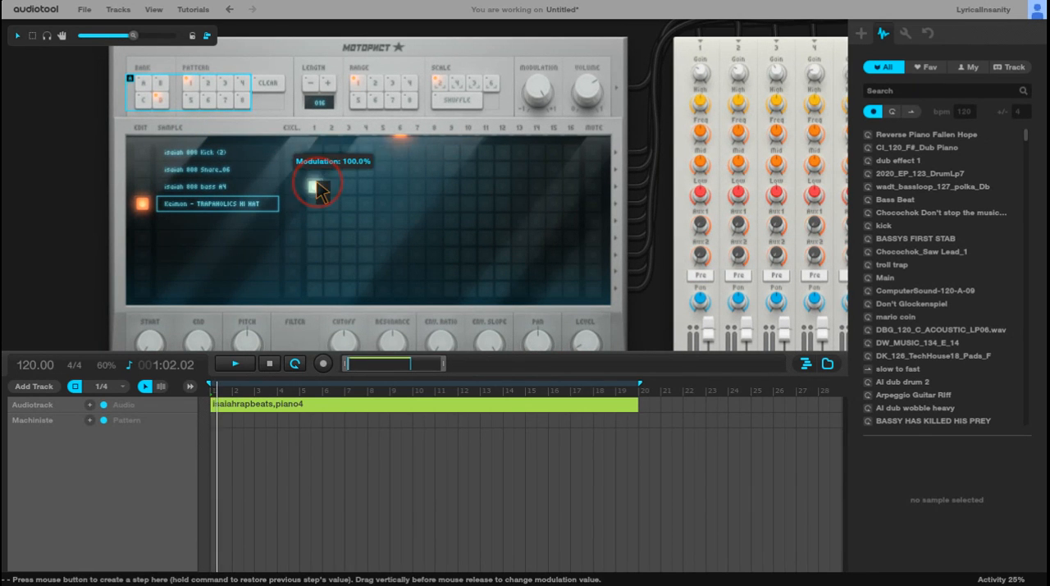
left_click(418, 186)
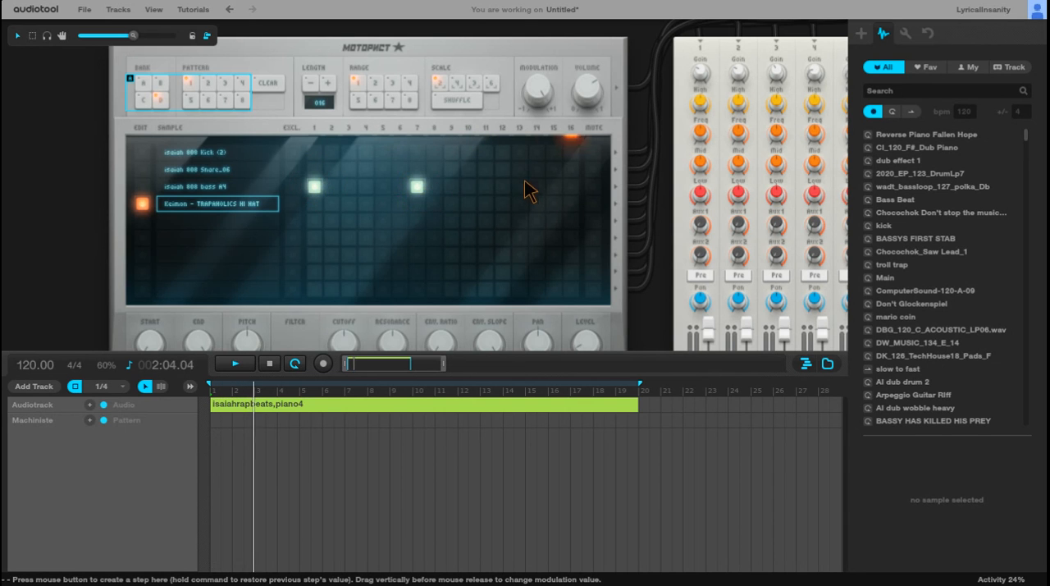
Step: Create a D1 pattern item on the Machiniste track from bar 1 to bar 20, and add an 808 bass hit on step 13
double_click(217, 428)
left_click_drag(229, 421, 646, 421)
left_click(419, 186)
left_click(417, 186)
left_click(519, 186)
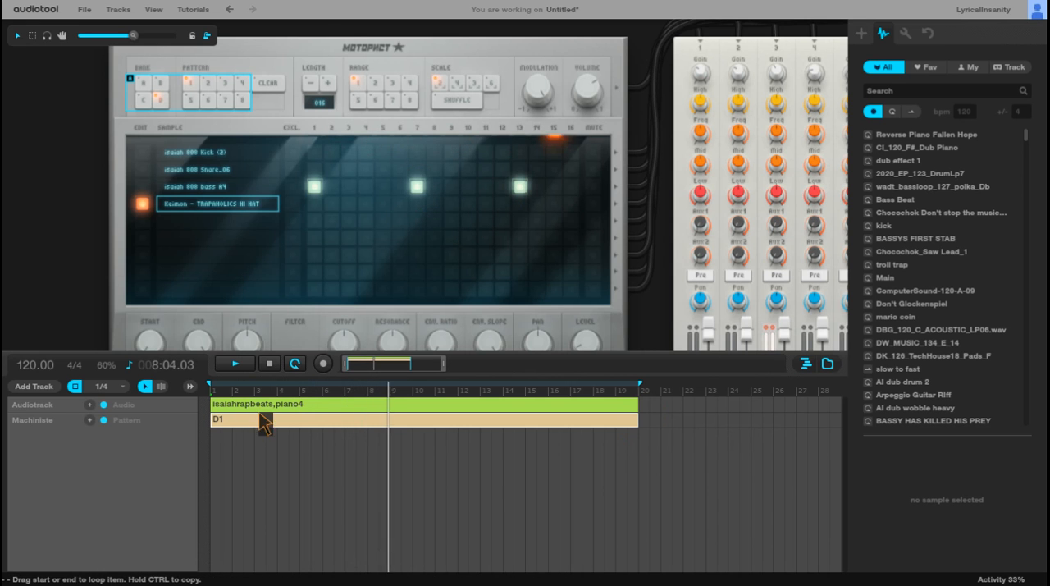
Step: Switch the Machiniste to pattern 2 and place snare hits on steps 1, 4, 5, 7, 10, 13, 15 and 16
left_click(213, 85)
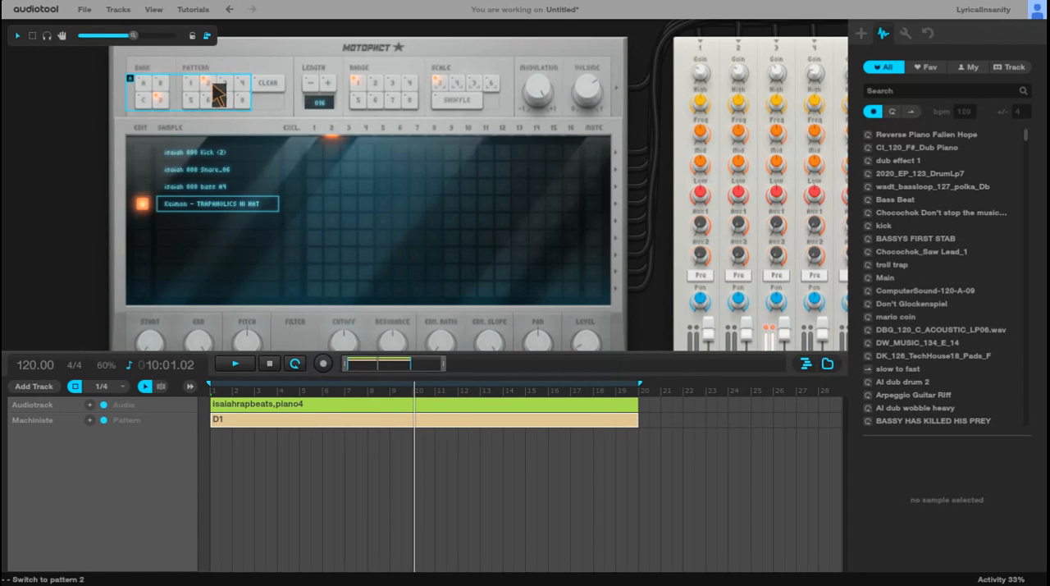
left_click(321, 169)
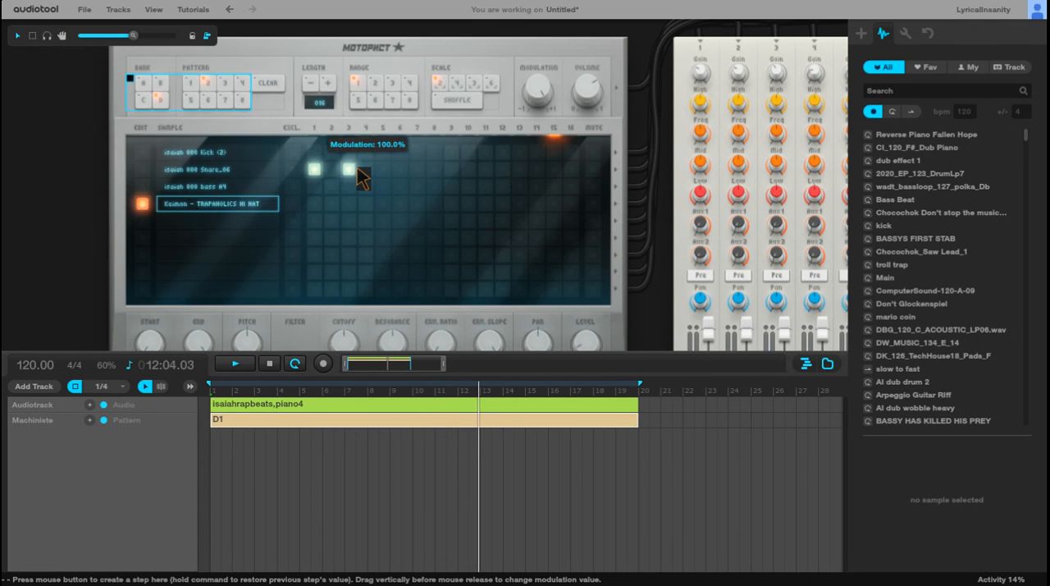
left_click(348, 169)
left_click(366, 169)
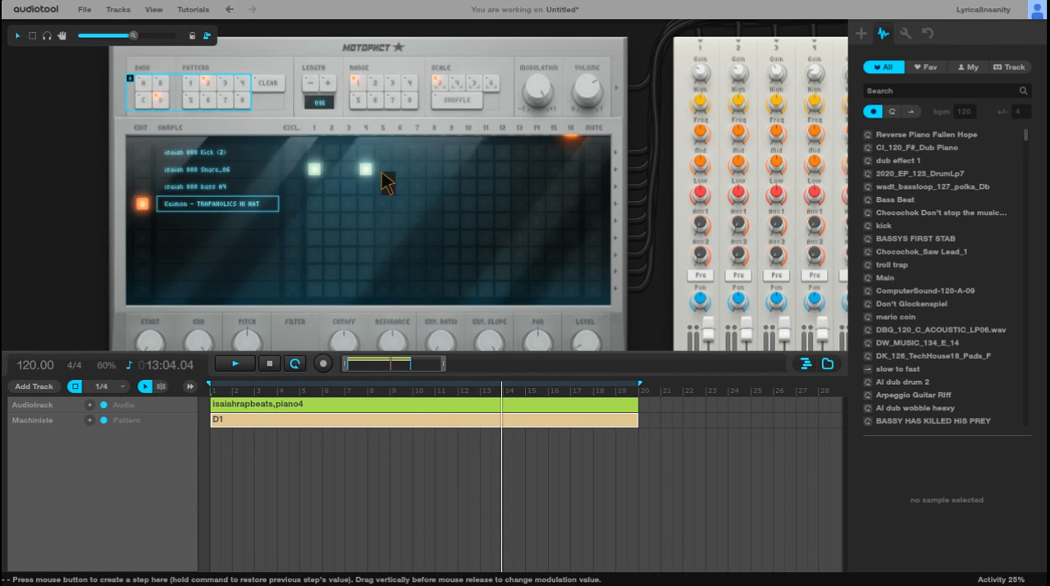
left_click(417, 170)
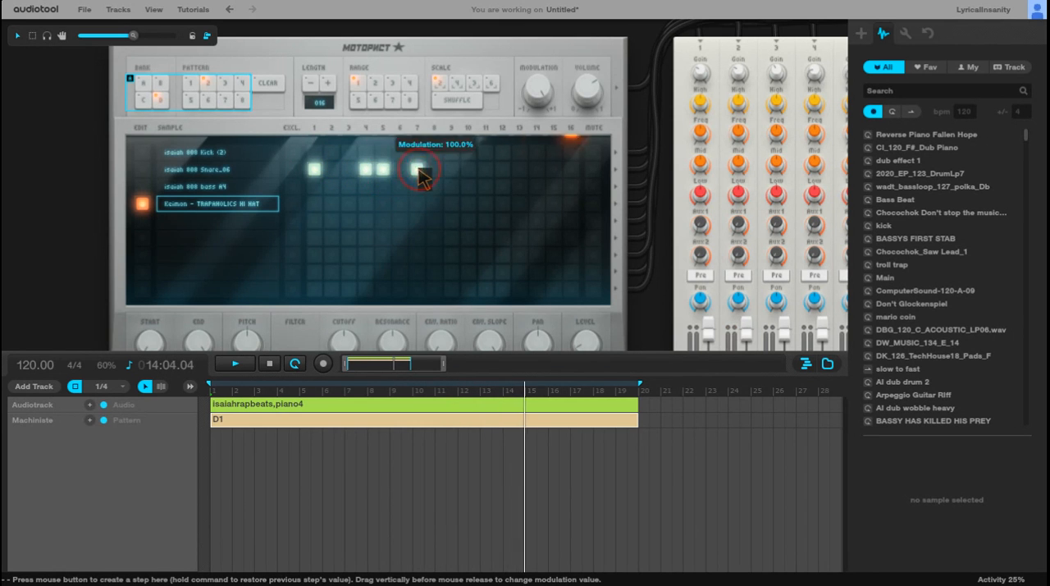
left_click(468, 170)
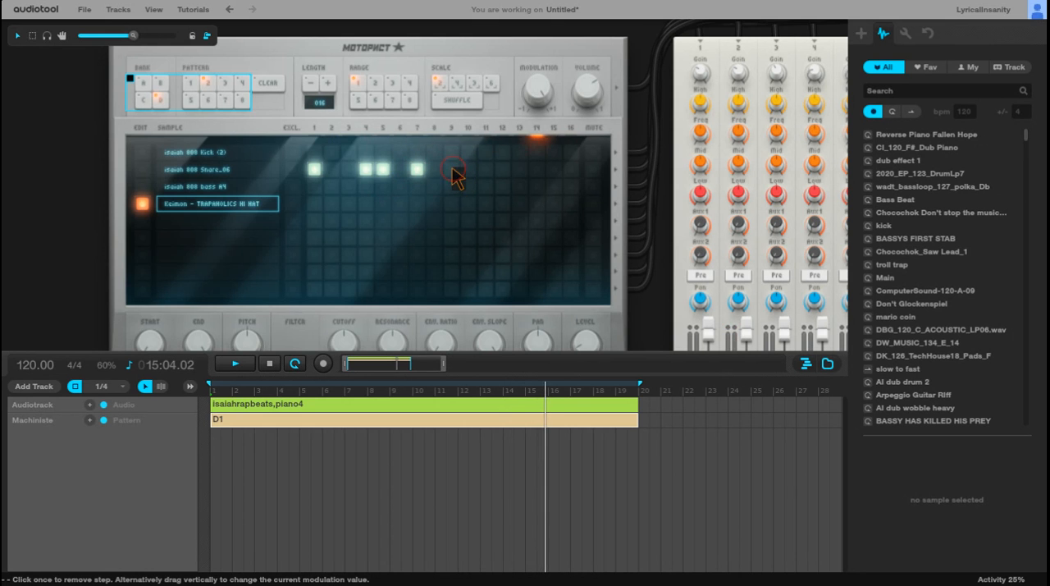
left_click(504, 170)
left_click(503, 170)
left_click(520, 170)
left_click(555, 169)
left_click(572, 170)
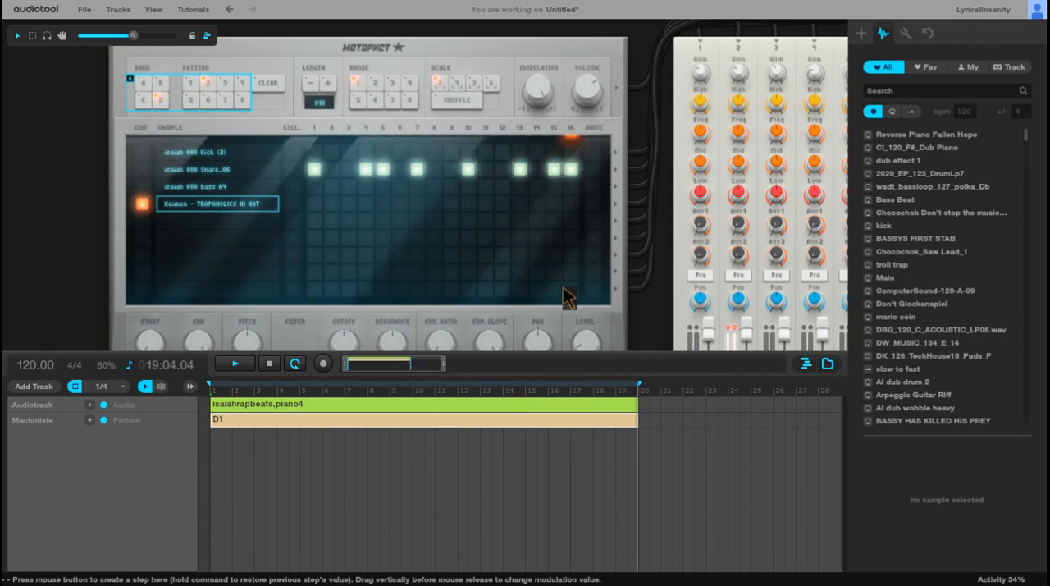
Step: Switch to pattern 3 and place snare hits on every odd step from 1 to 15
left_click(231, 83)
left_click(314, 169)
left_click(349, 169)
left_click(382, 169)
left_click(416, 169)
left_click(451, 169)
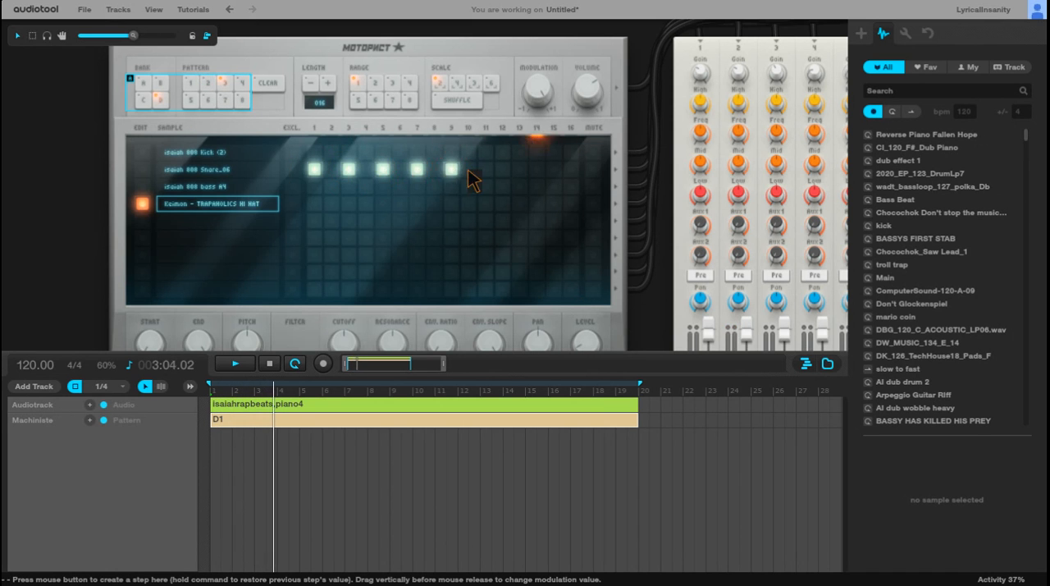
left_click(486, 169)
left_click(520, 169)
left_click(553, 169)
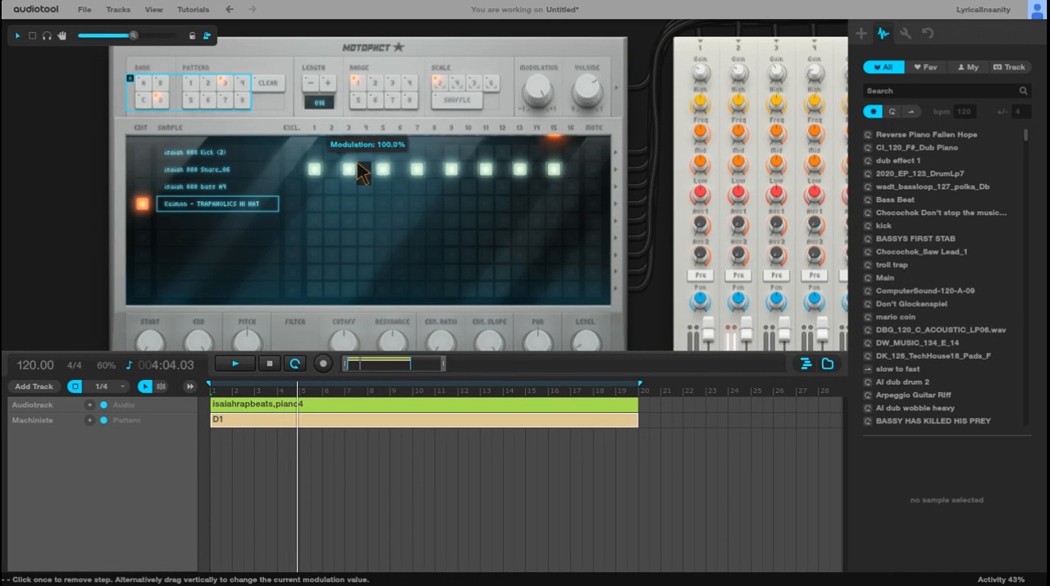
Step: Switch to pattern 4, fill all 16 steps of the snare row with hits, and return to pattern 2
left_click(248, 95)
left_click(314, 168)
left_click(331, 169)
left_click(349, 169)
left_click(365, 169)
left_click(400, 169)
left_click(417, 169)
left_click(435, 169)
left_click(452, 169)
left_click(470, 169)
left_click(486, 169)
left_click(504, 169)
left_click(521, 169)
left_click(537, 169)
left_click(555, 169)
left_click(572, 169)
left_click(225, 90)
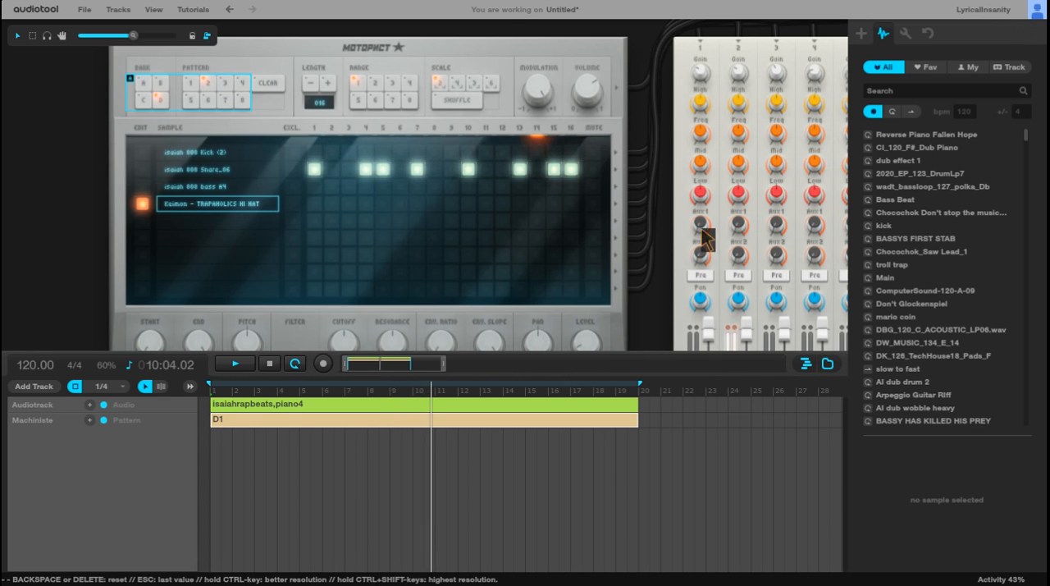
left_click_drag(645, 47, 189, 37)
left_click_drag(783, 269, 598, 260)
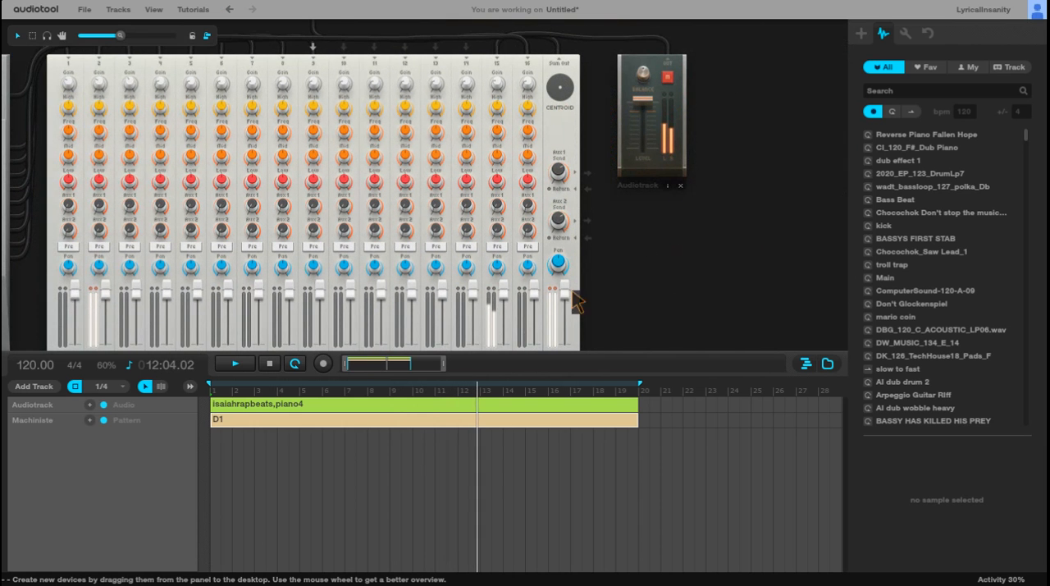
left_click_drag(677, 284, 923, 221)
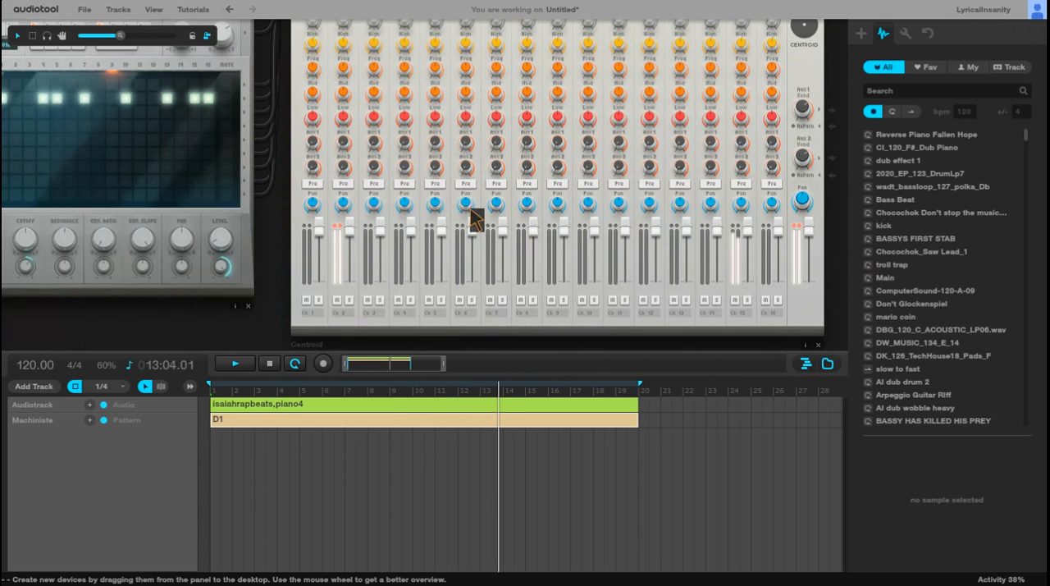
left_click_drag(281, 242, 609, 283)
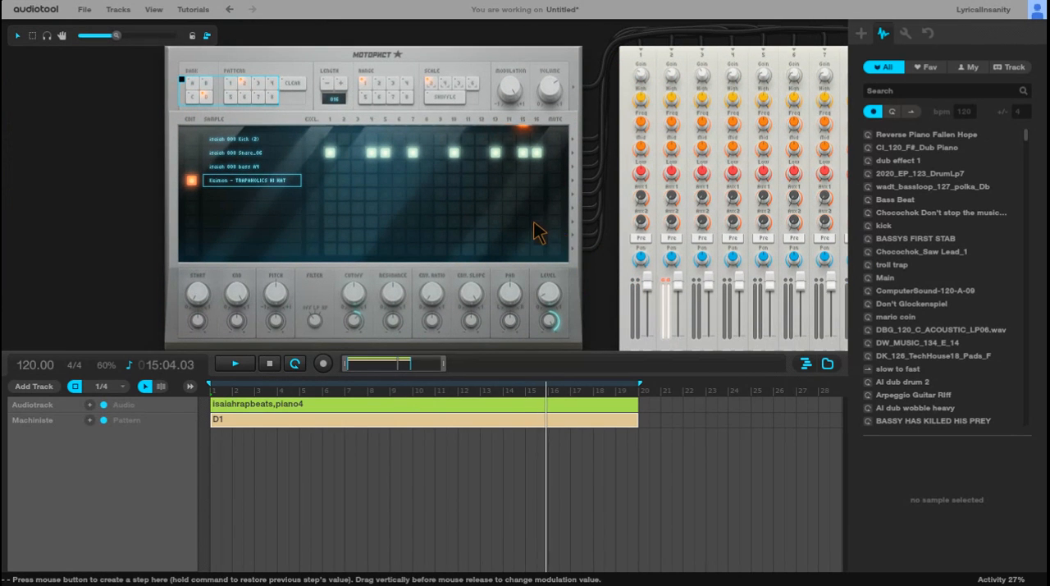
scroll(538, 229, "down", 2)
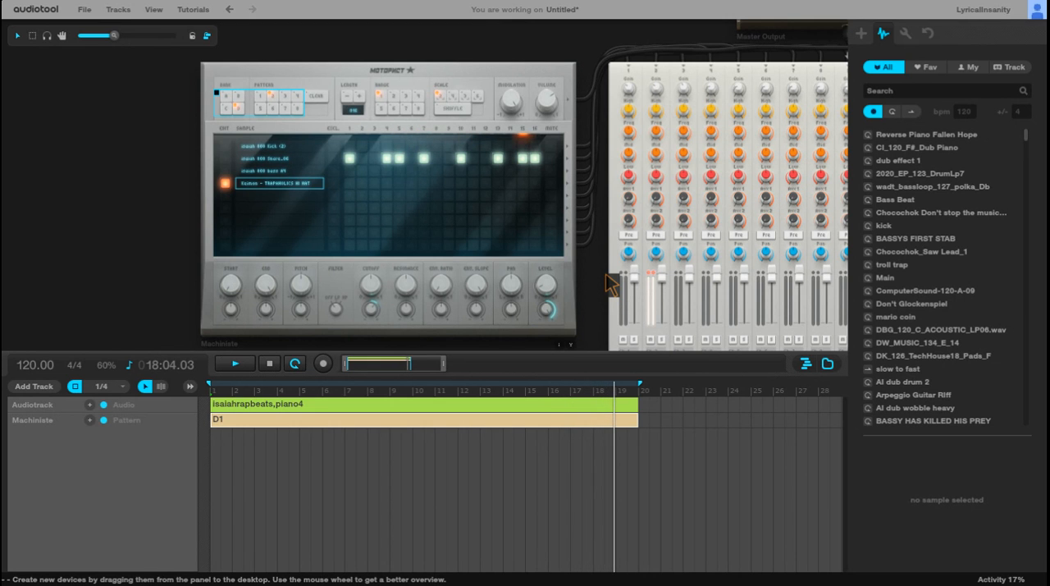
Step: Delete the long D1 pattern item from the Machiniste track and stop playback
left_click(440, 427)
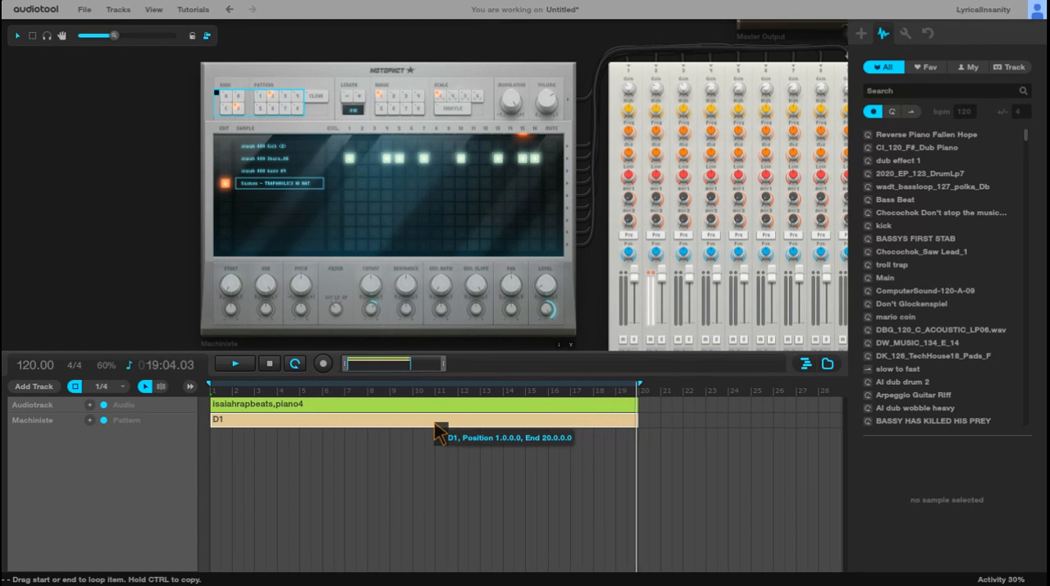
key("Delete")
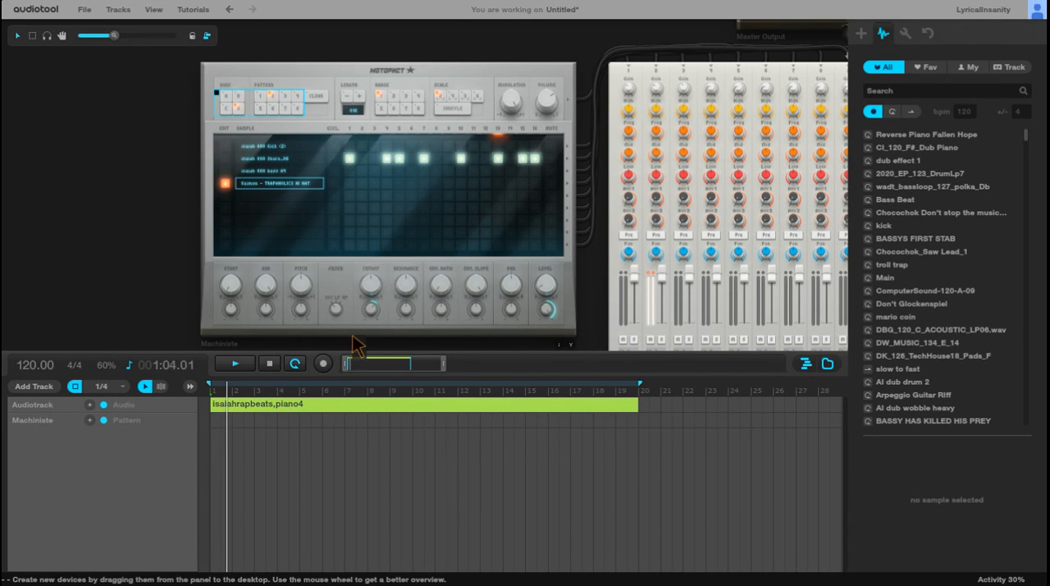
left_click(269, 364)
Step: Start playback with bank D, pattern 1 selected and create one-bar D1 pattern items in bars 1 to 4 of the Machiniste track
left_click(260, 99)
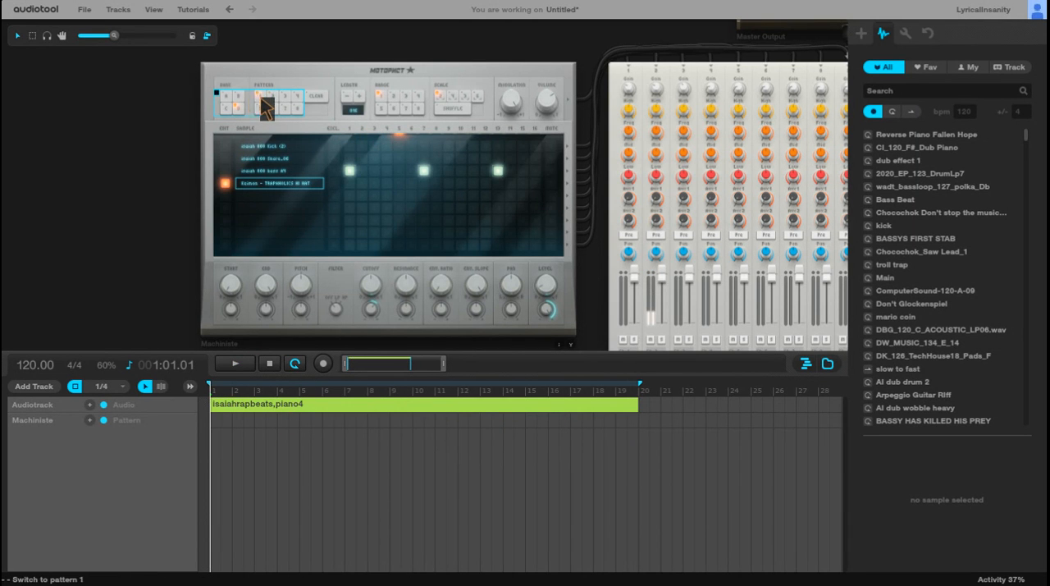
left_click(226, 97)
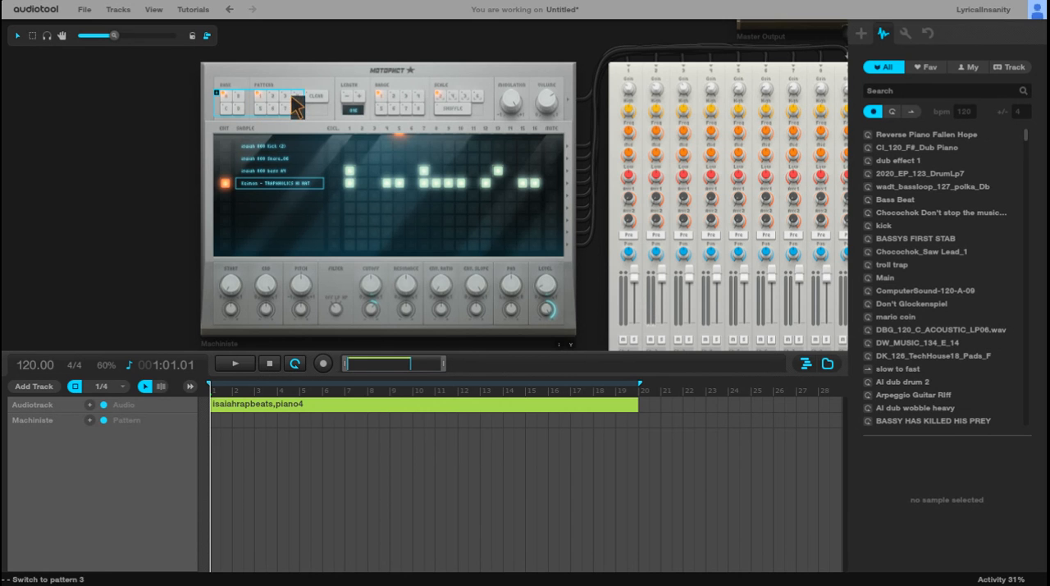
key("space")
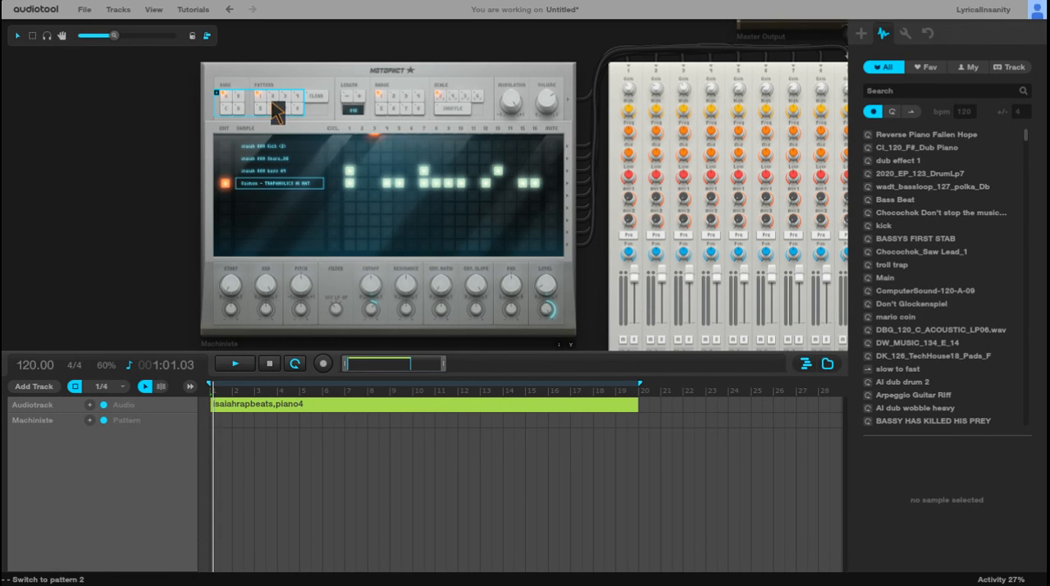
left_click(241, 111)
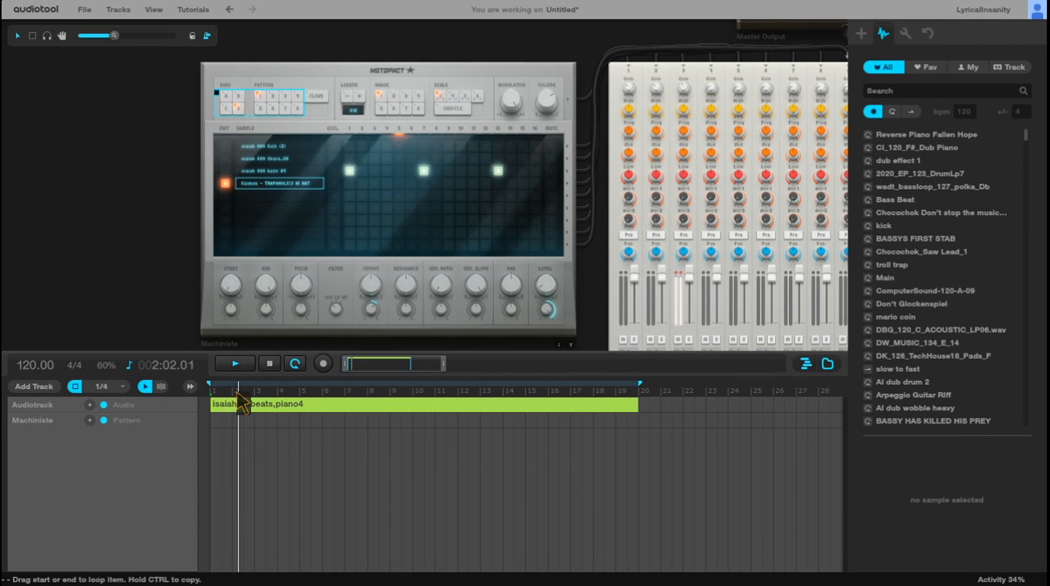
double_click(218, 420)
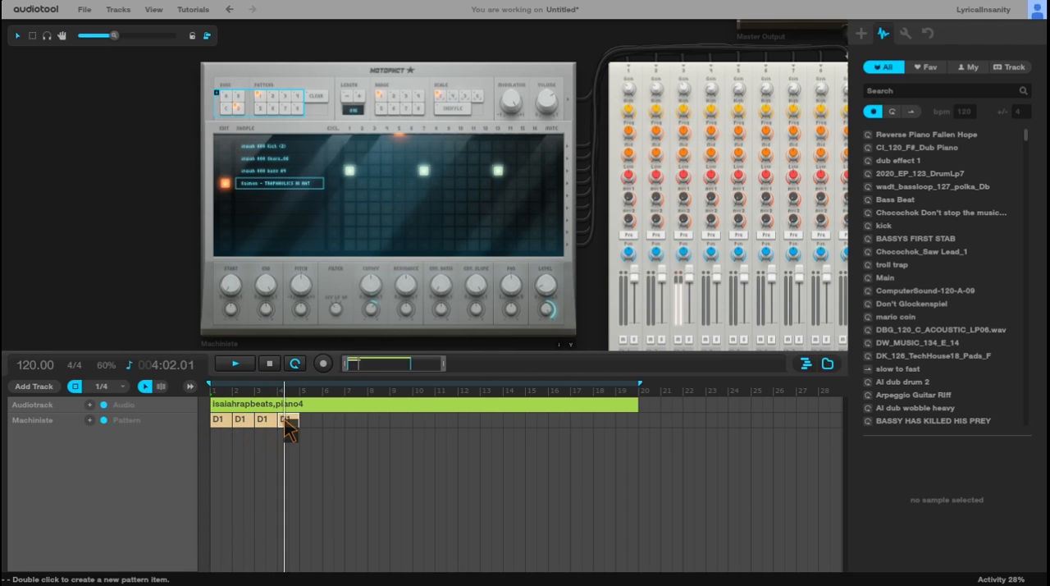
Step: Add a D3 pattern item at bar 5 and a D4 item at bar 6, and restart playback from the beginning
left_click(268, 369)
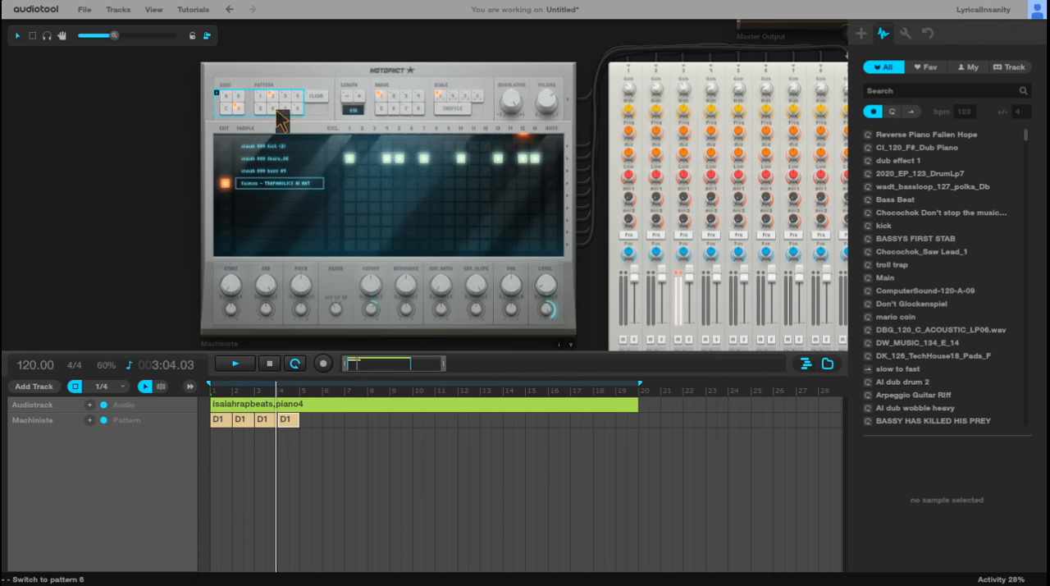
double_click(316, 419)
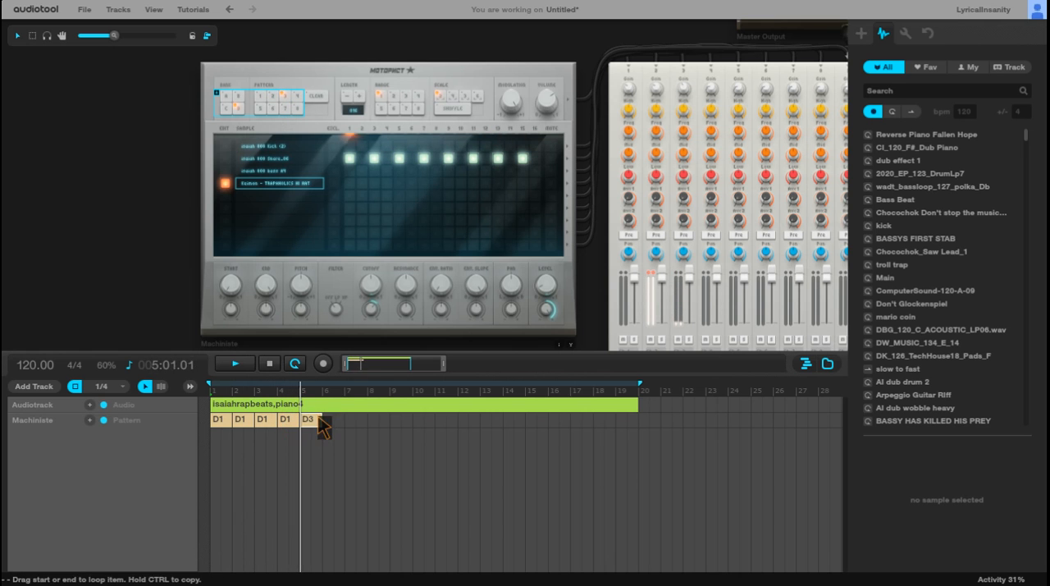
left_click(298, 96)
double_click(326, 425)
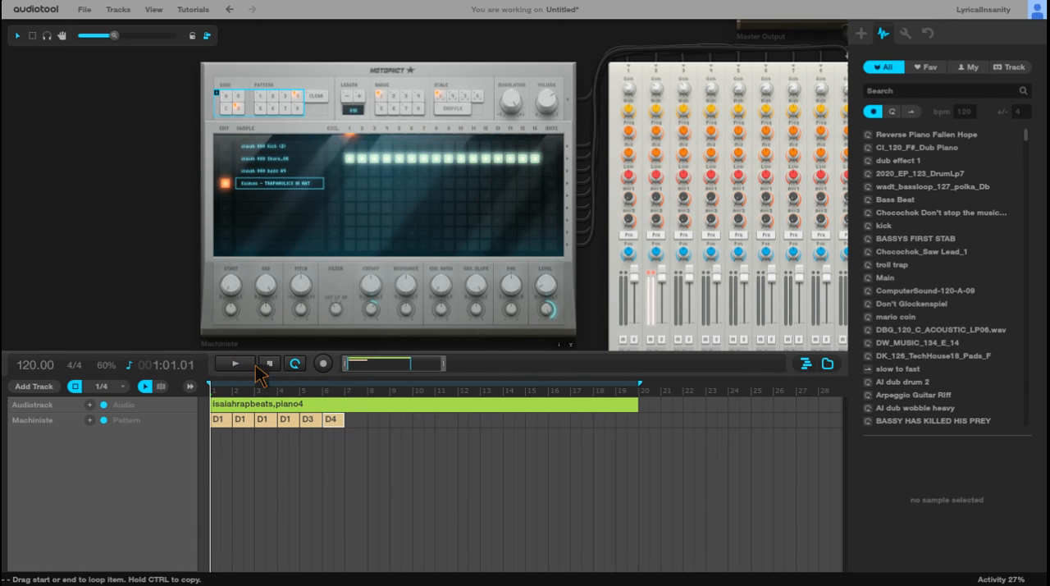
left_click(246, 364)
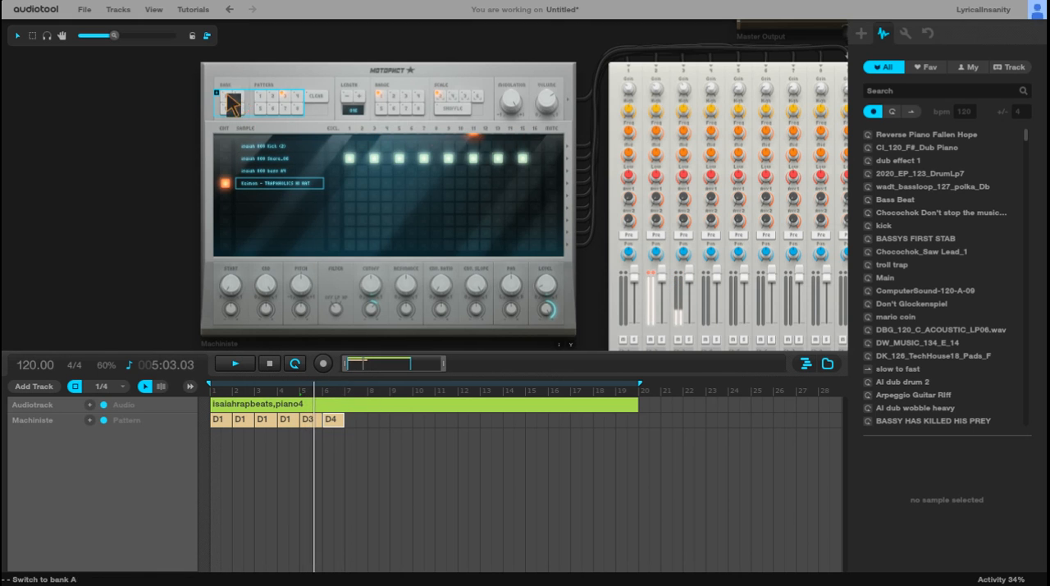
Step: Switch the Machiniste to bank A and add an A3 pattern item at bar 7 and an A2 item at bar 8
left_click(234, 103)
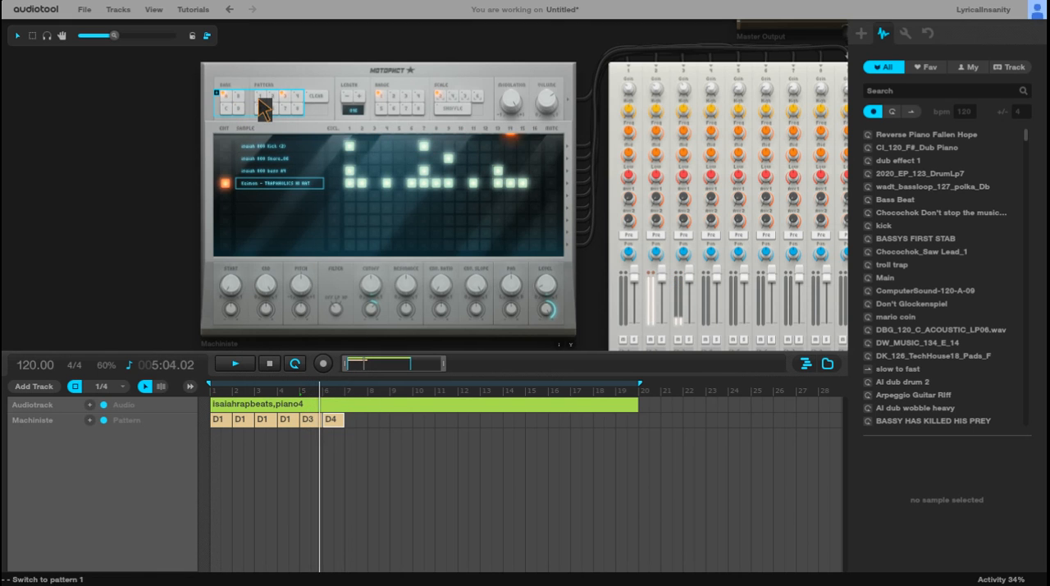
double_click(355, 421)
left_click(273, 96)
double_click(375, 422)
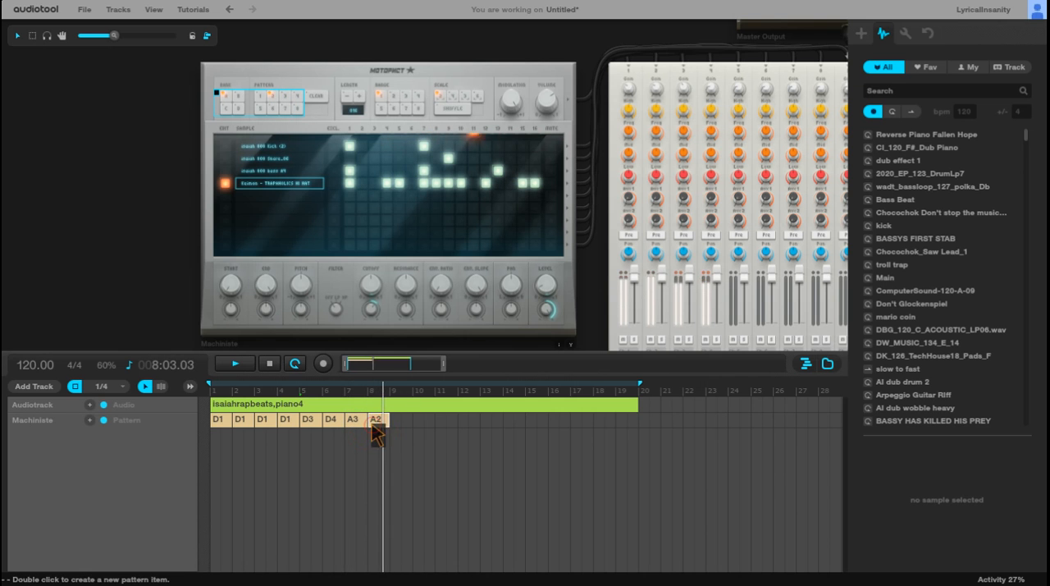
left_click(259, 96)
double_click(400, 421)
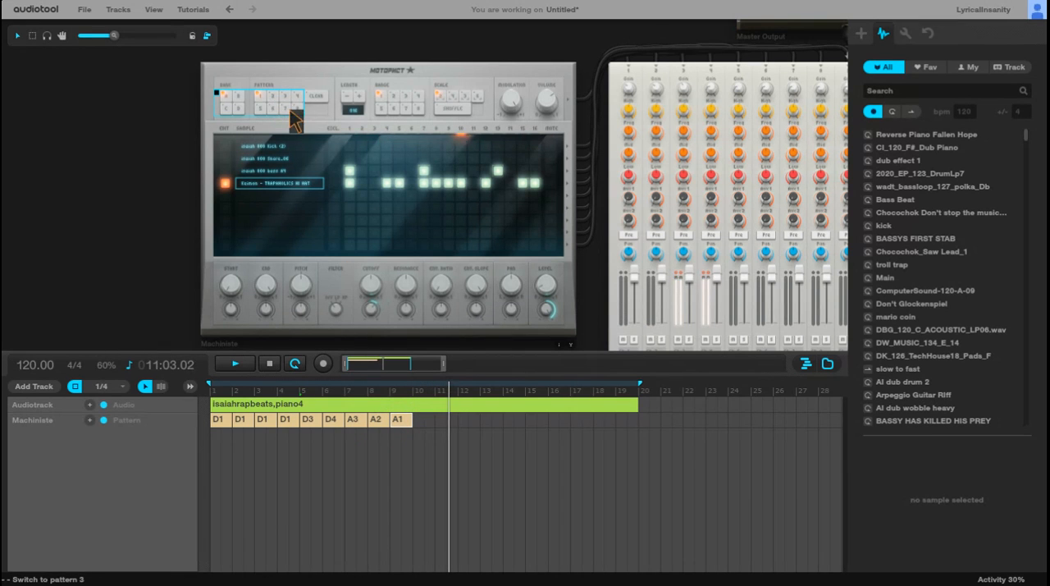
left_click(398, 424)
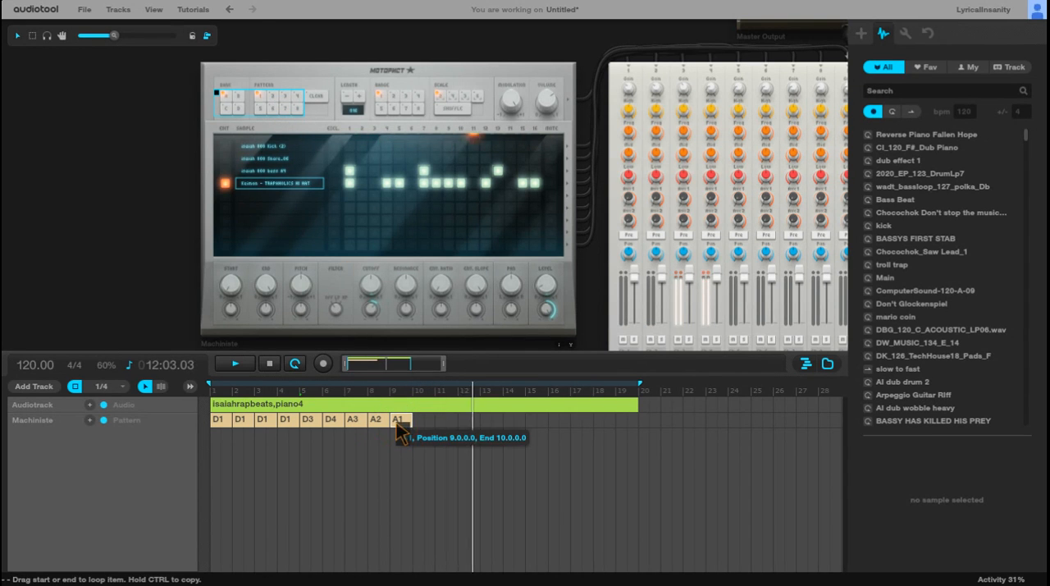
key("Delete")
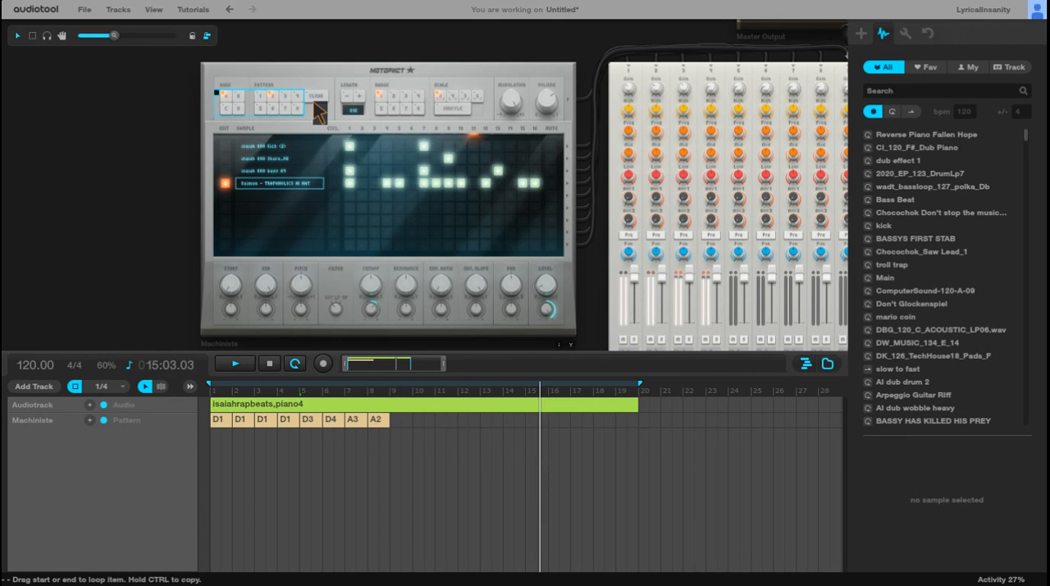
Step: Add alternating A3 and A2 pattern items on the Machiniste track in bars 9 to 12, starting with A3
left_click(284, 93)
double_click(400, 421)
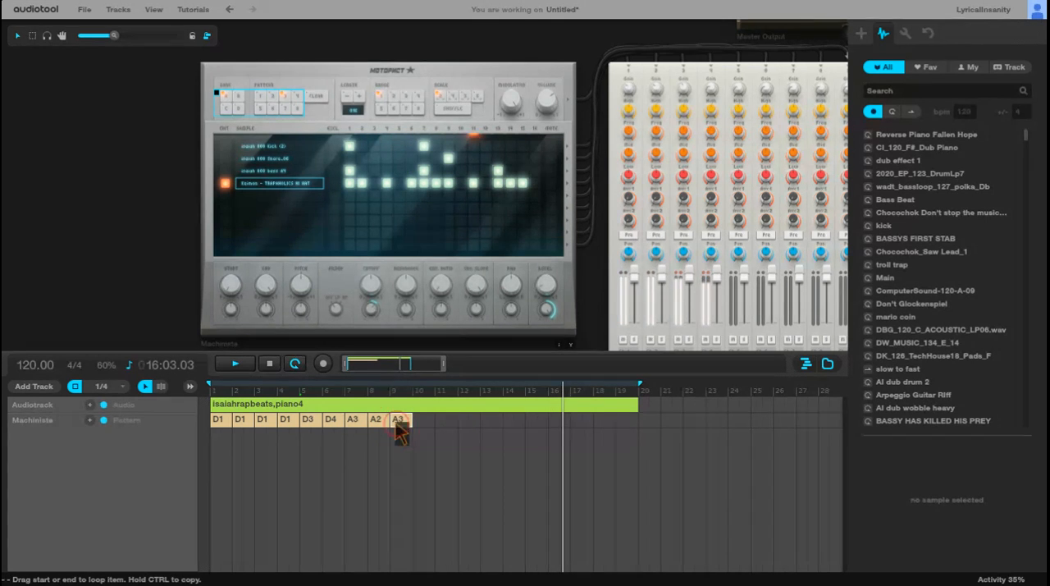
double_click(422, 420)
left_click(286, 97)
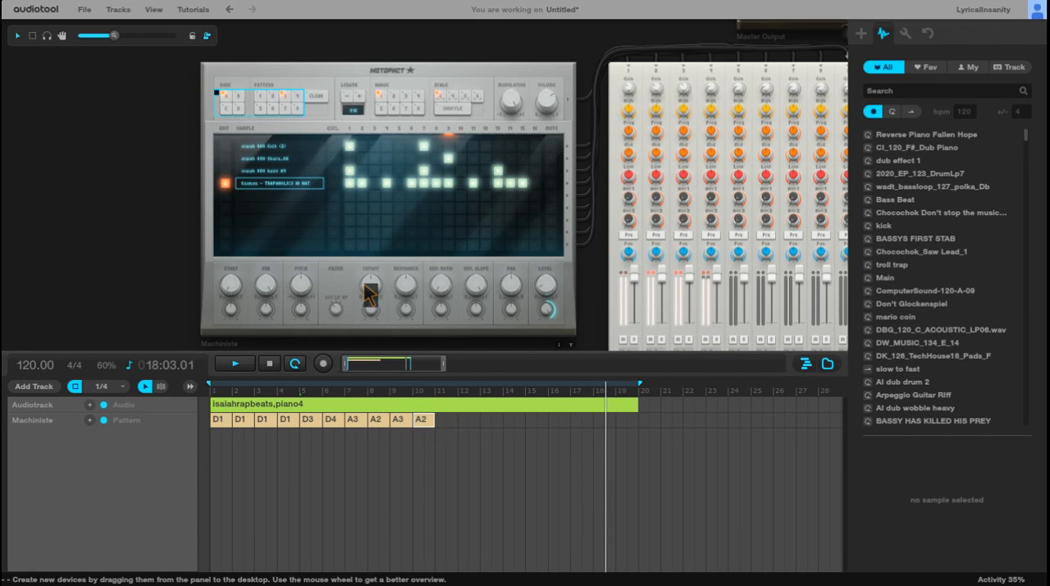
left_click(274, 96)
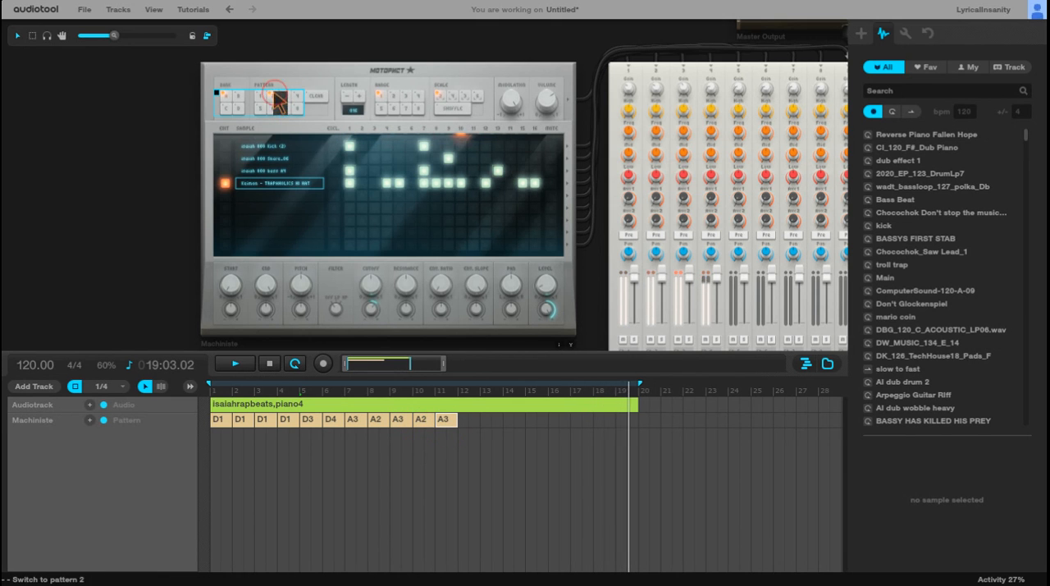
double_click(464, 419)
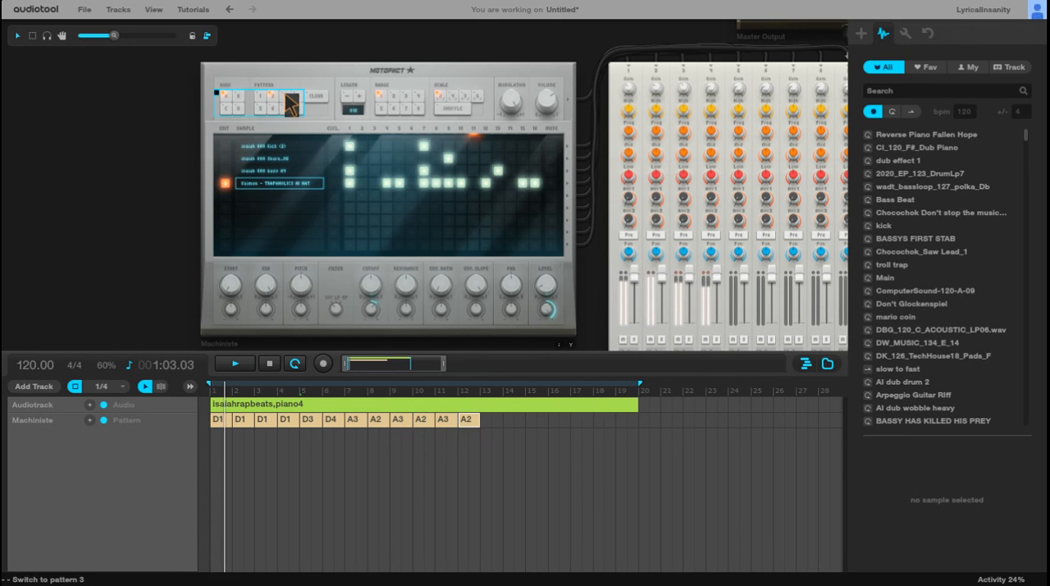
Step: Add an A3 pattern item at bar 13 and an A2 item at bar 14 of the Machiniste track
left_click(286, 96)
double_click(491, 419)
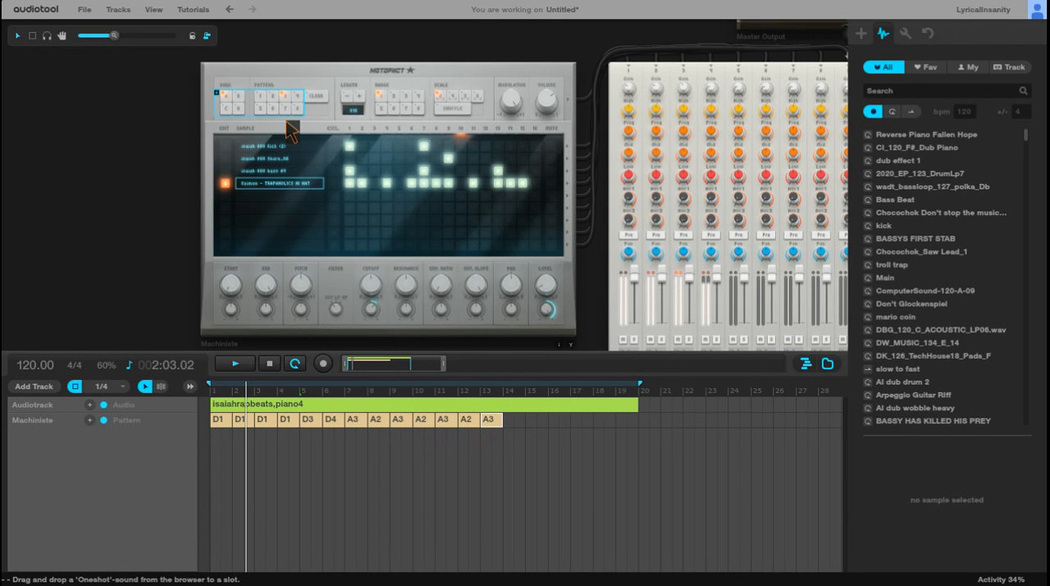
left_click(273, 96)
double_click(513, 419)
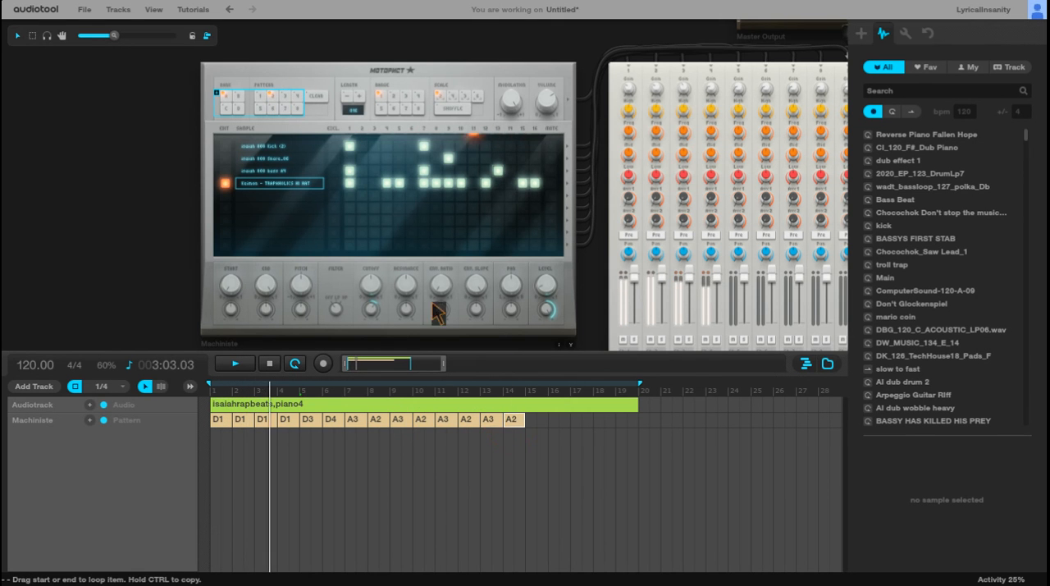
Step: Add an A3 pattern item at bar 15 and an A2 item at bar 16 of the Machiniste track
left_click(285, 97)
double_click(537, 419)
left_click(273, 96)
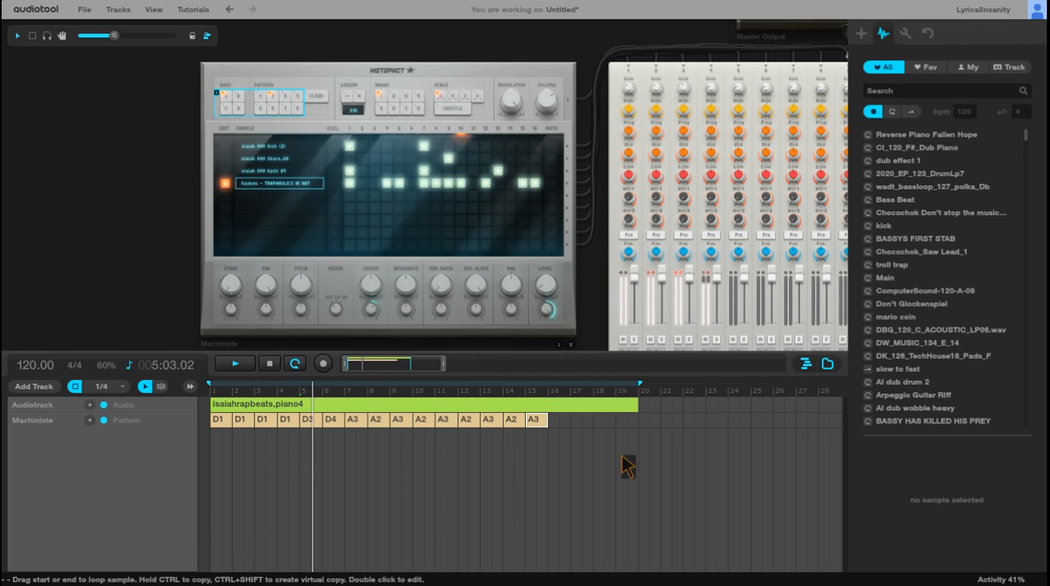
double_click(558, 419)
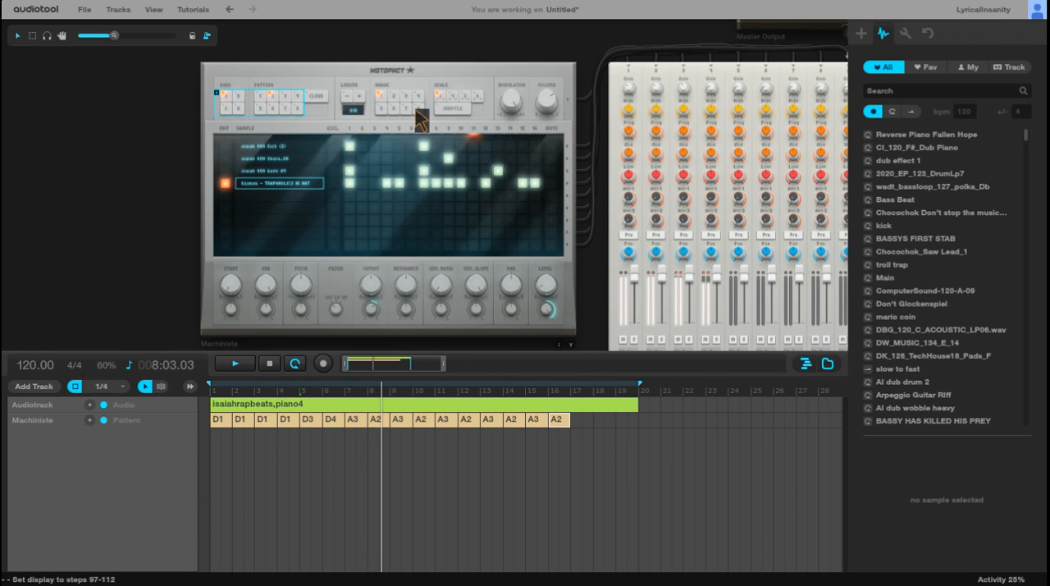
left_click_drag(161, 142, 88, 140)
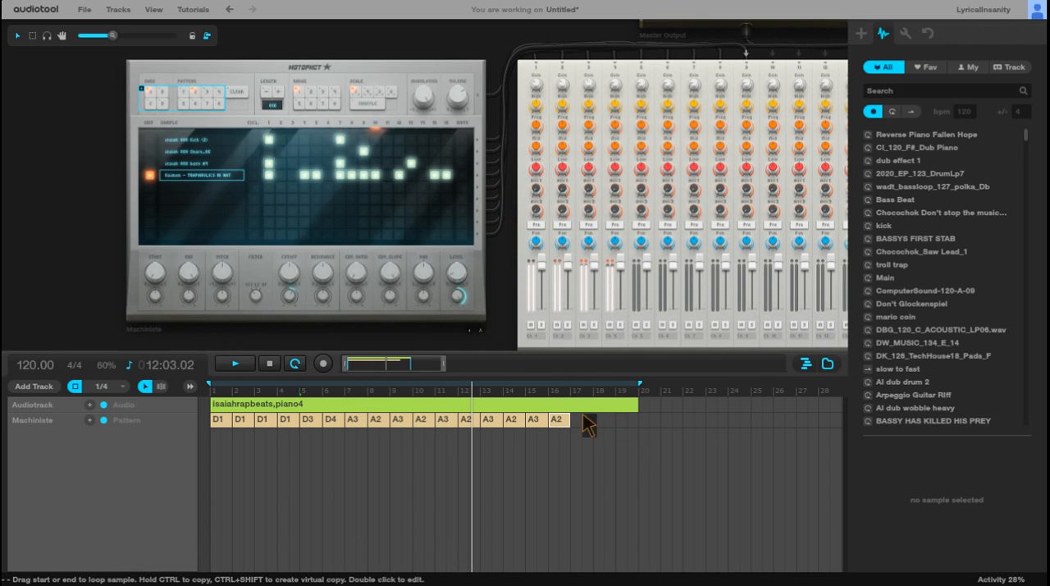
Step: Extend the loop range and the piano audio item to bar 49
left_click_drag(444, 364, 604, 363)
mouse_move(369, 387)
left_mouse_down()
mouse_move(600, 405)
mouse_move(628, 421)
left_mouse_up()
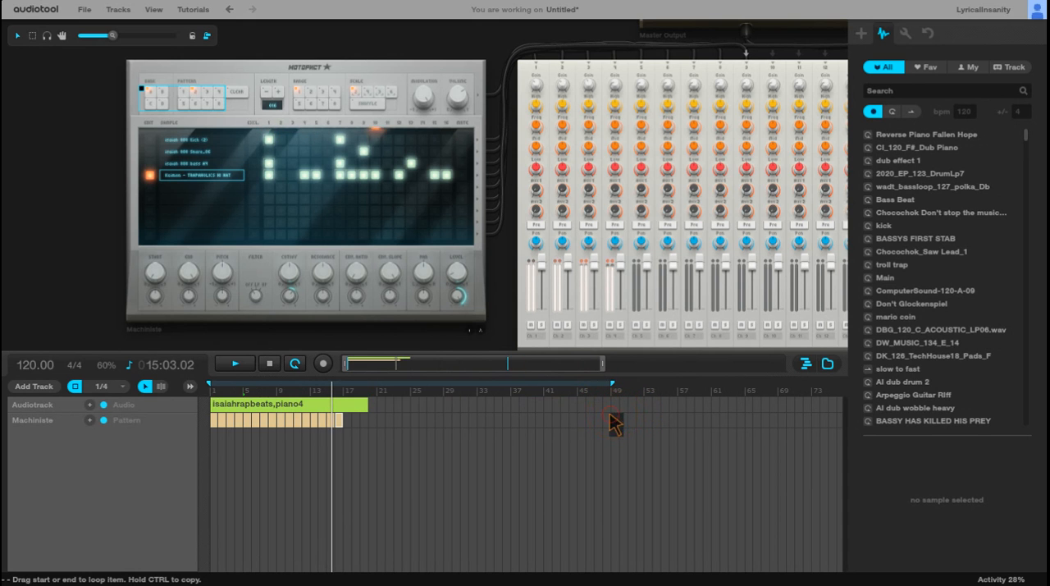
left_click_drag(369, 405, 611, 418)
Step: Add alternating A2 and A3 pattern items in bars 17 to 20 of the Machiniste track, starting with A2
left_click(196, 92)
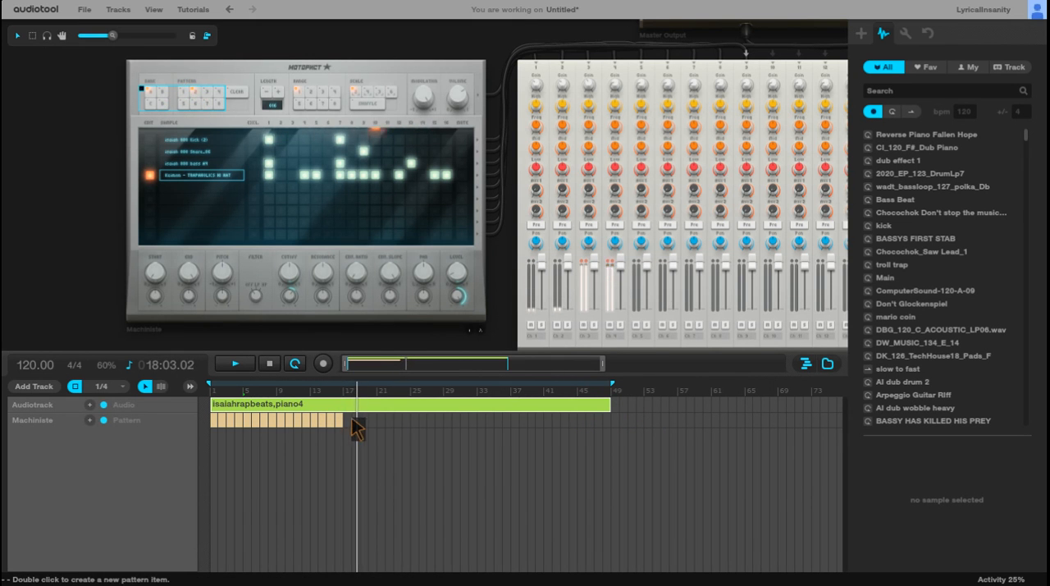
left_click(200, 92)
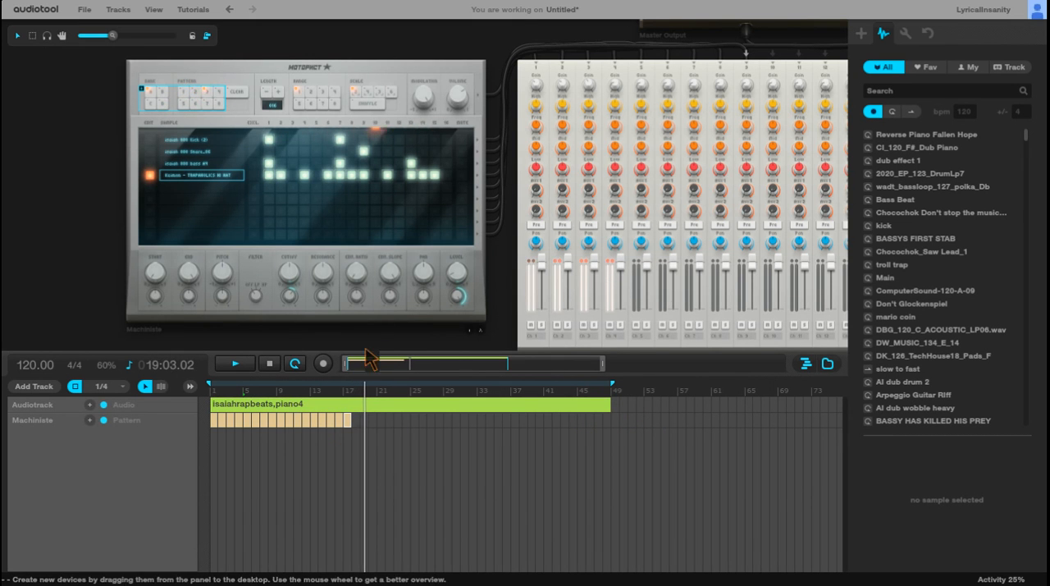
left_click(198, 92)
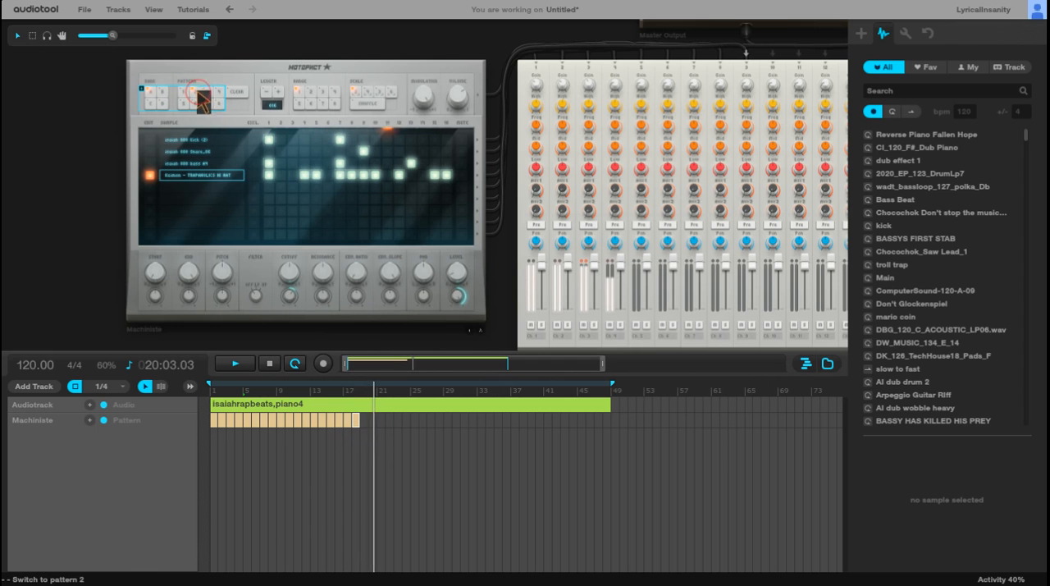
double_click(364, 420)
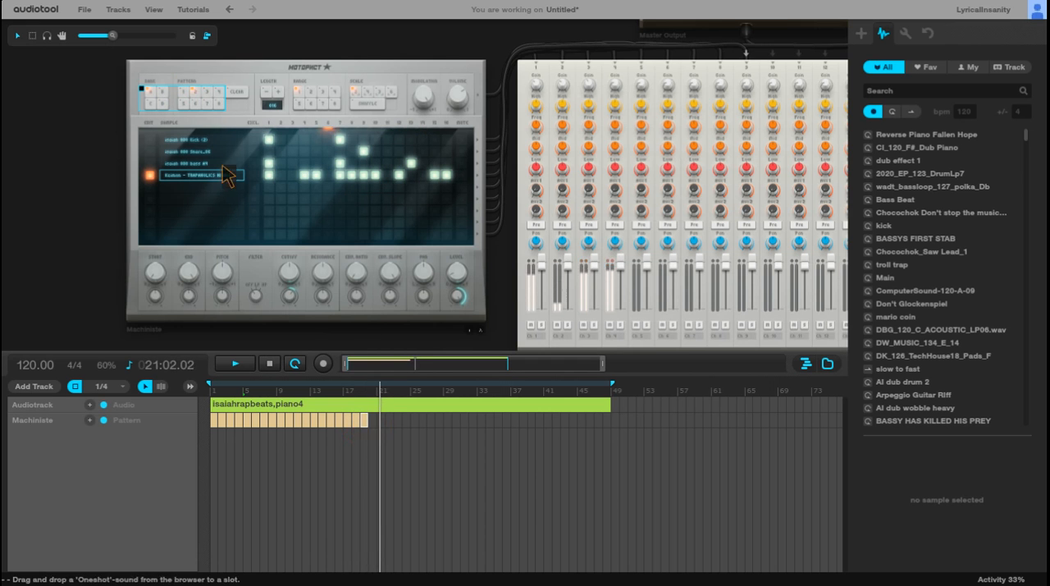
left_click(208, 93)
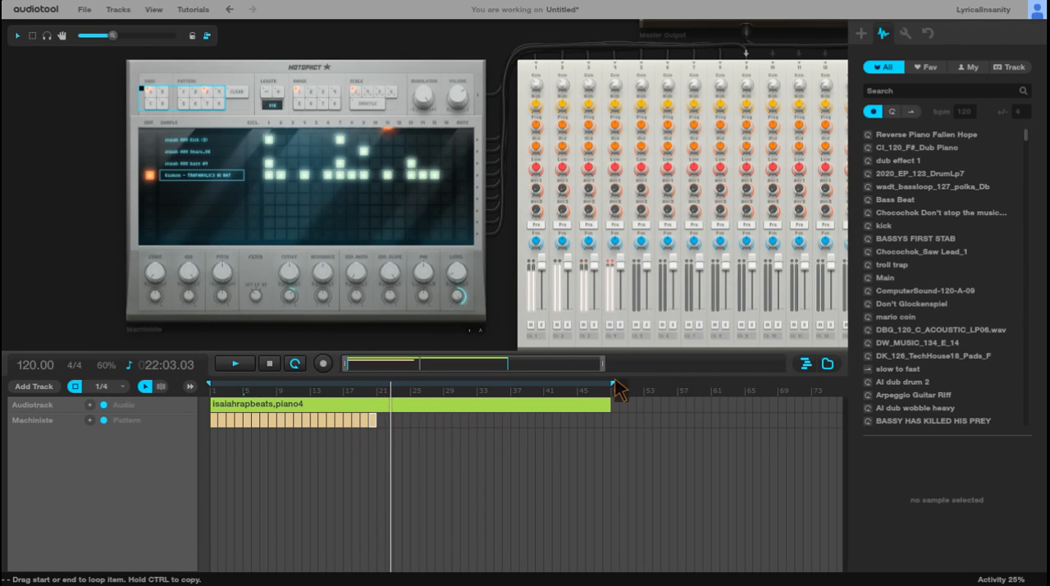
Step: Extend the loop range and the piano audio item to bar 65
mouse_move(613, 383)
left_mouse_down()
mouse_move(768, 402)
mouse_move(747, 407)
left_mouse_up()
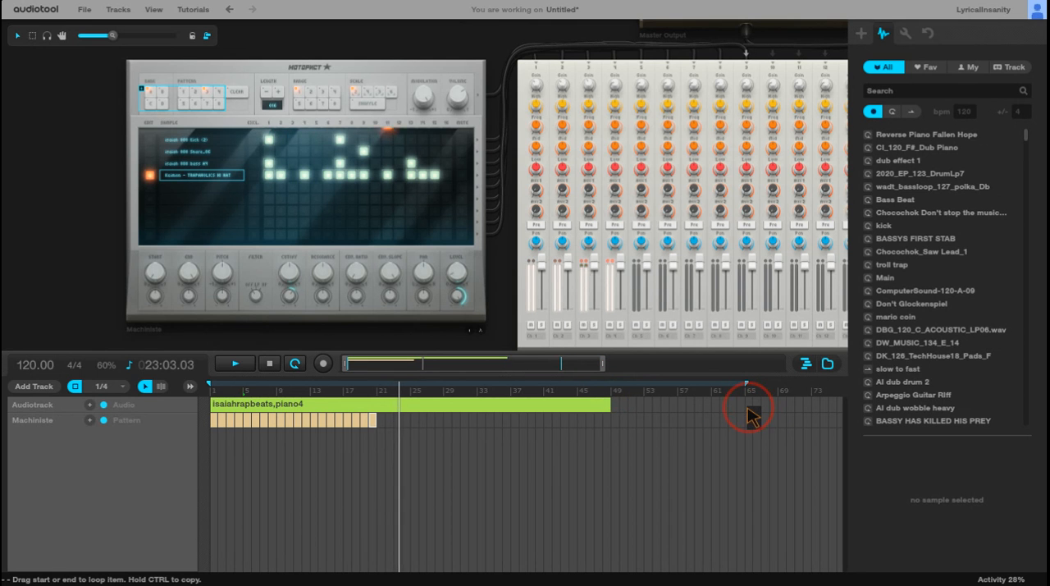
left_click_drag(613, 402, 744, 406)
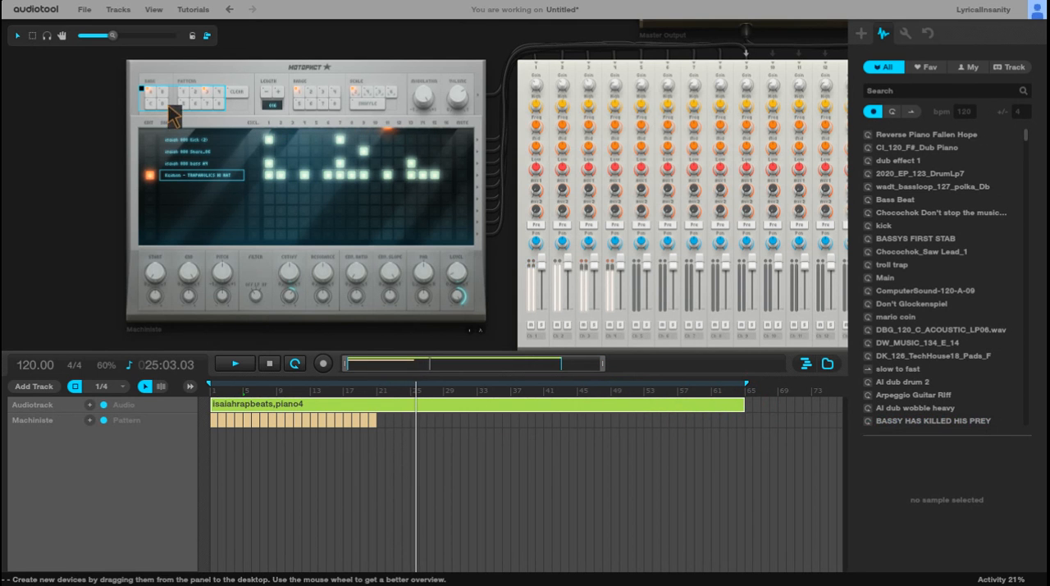
Step: Audition patterns 1 to 4 of the Machiniste's bank D, and return to pattern 2 of bank A
left_click(199, 95)
left_click(189, 93)
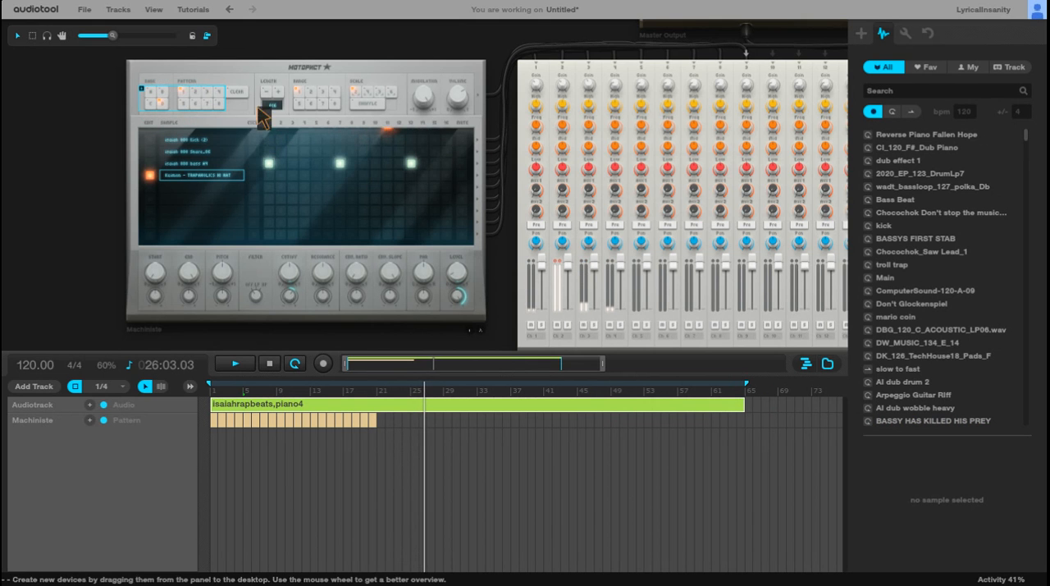
left_click(197, 94)
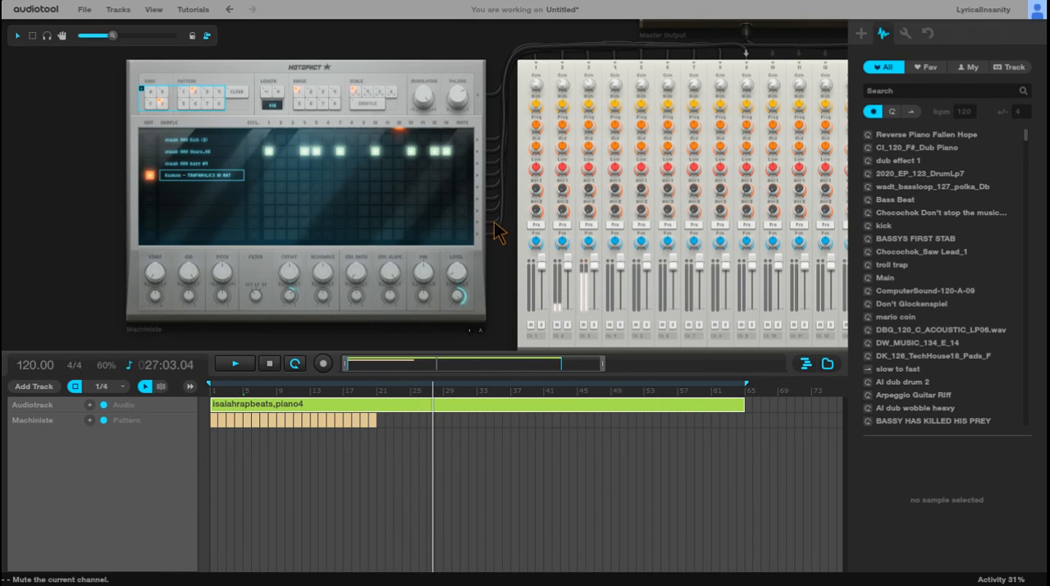
left_click(208, 92)
left_click(221, 93)
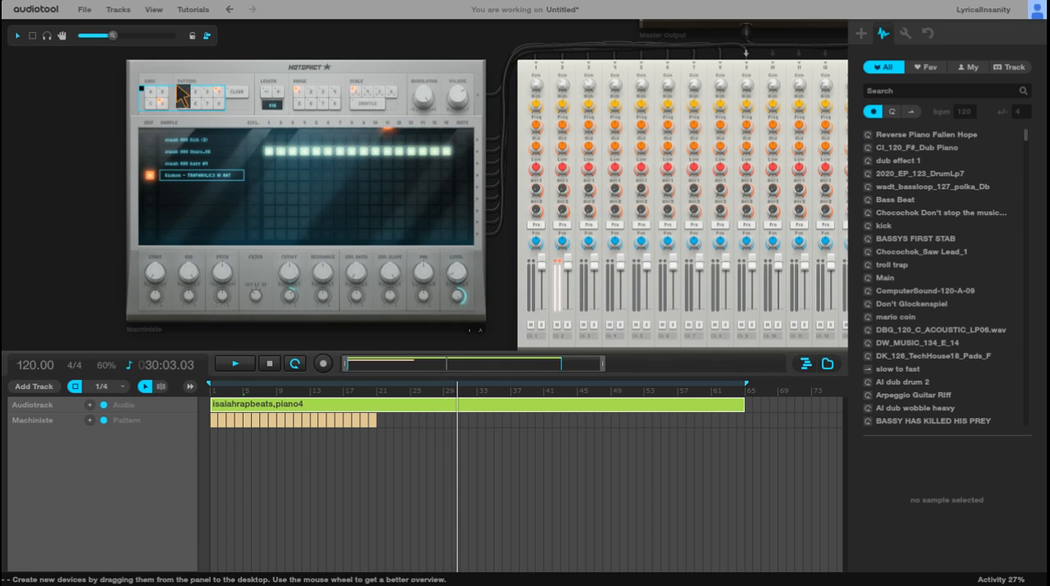
left_click(196, 94)
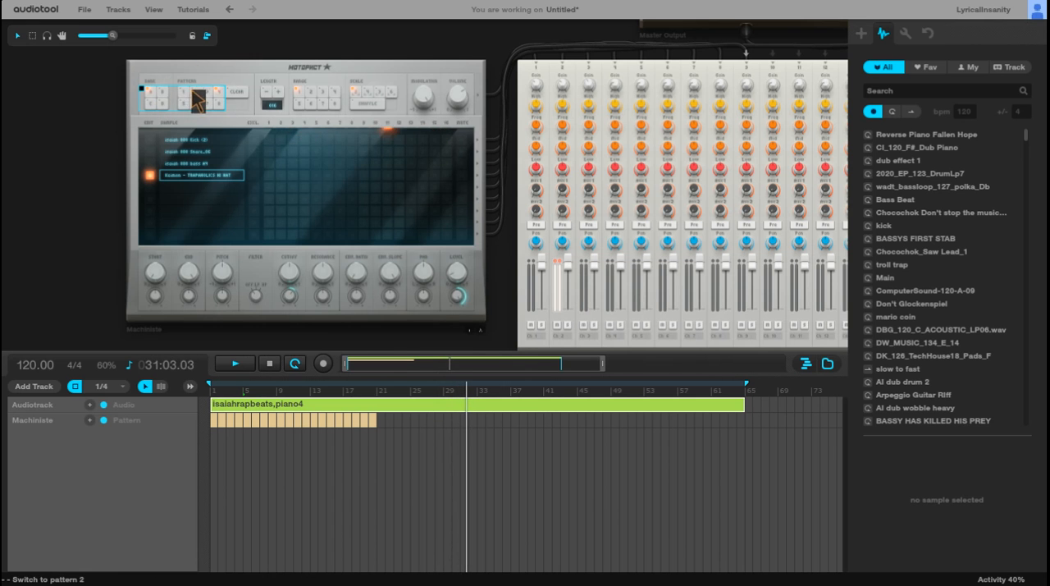
left_click(196, 94)
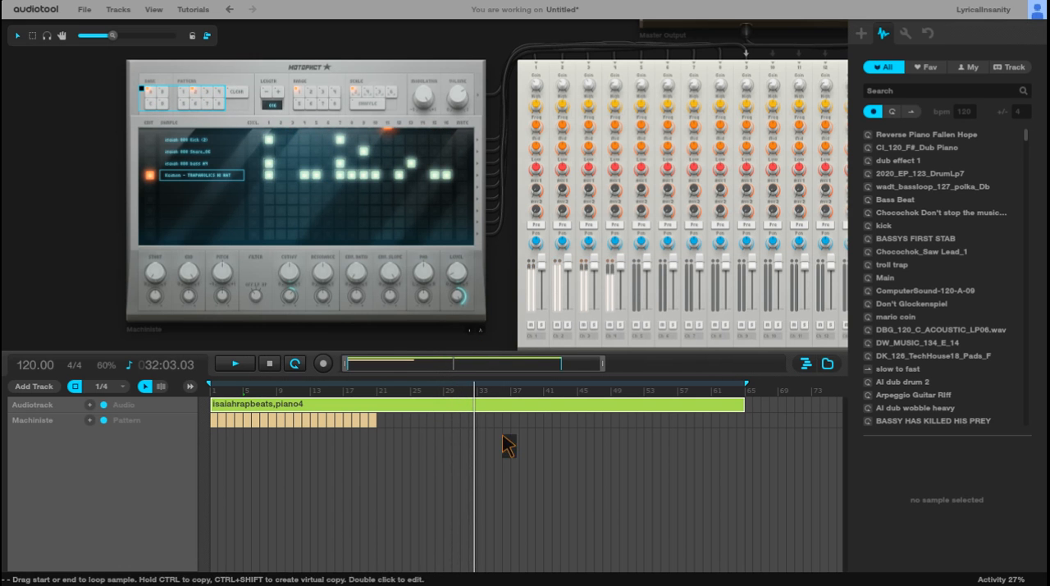
Step: Switch the Machiniste to pattern 4 of bank A and program kicks on steps 1 and 7 and a snare on step 9
scroll(480, 316, "up", 1)
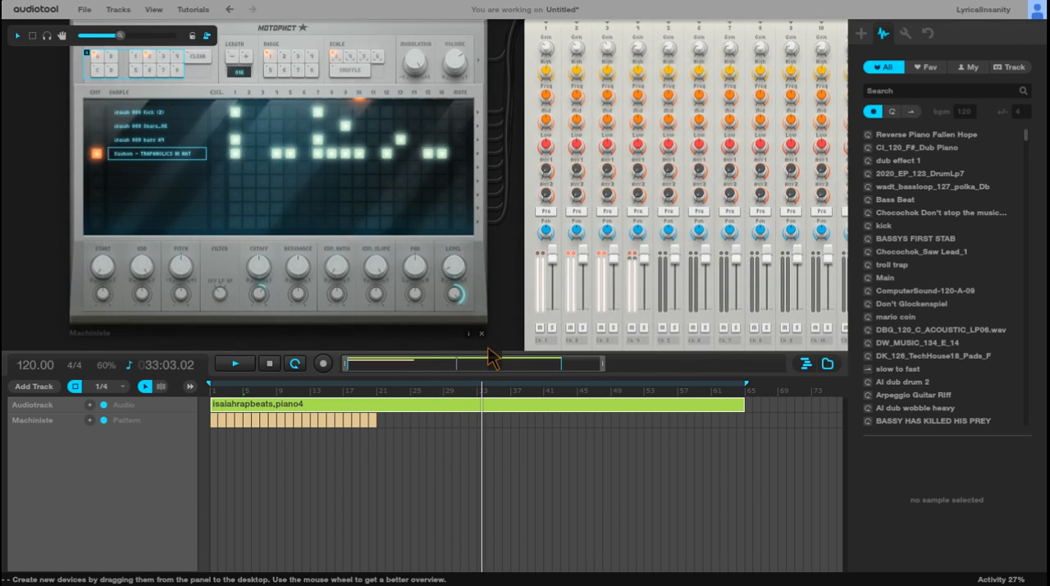
scroll(390, 310, "down", 1)
left_click_drag(609, 366, 391, 370)
left_click_drag(606, 366, 455, 367)
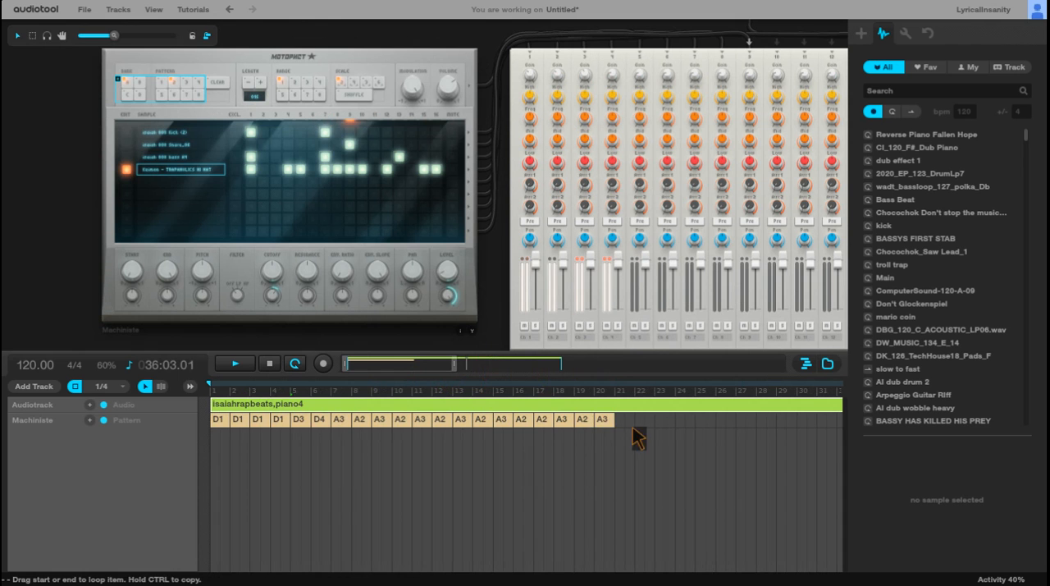
left_click(161, 82)
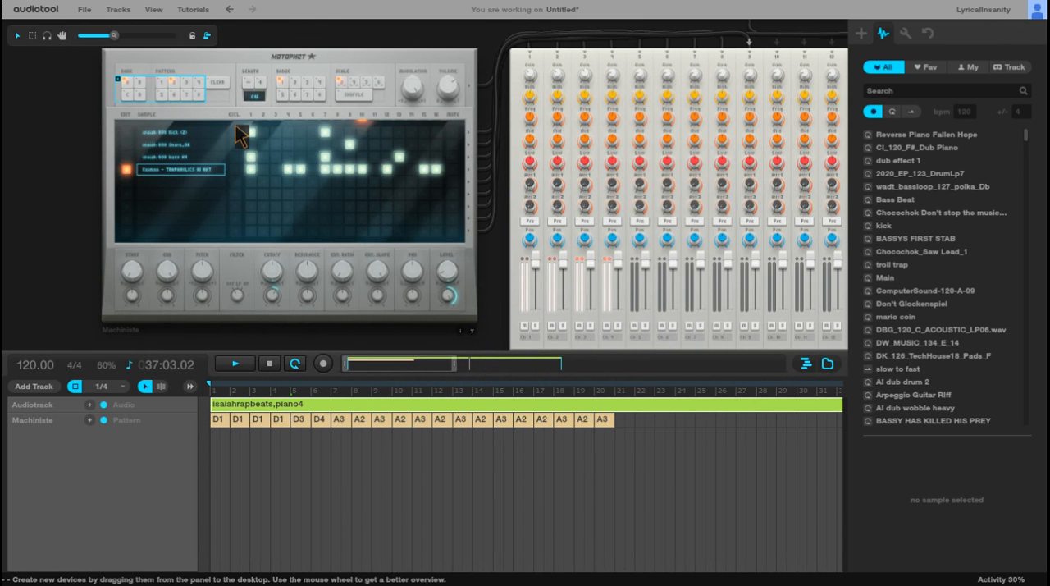
left_click(183, 82)
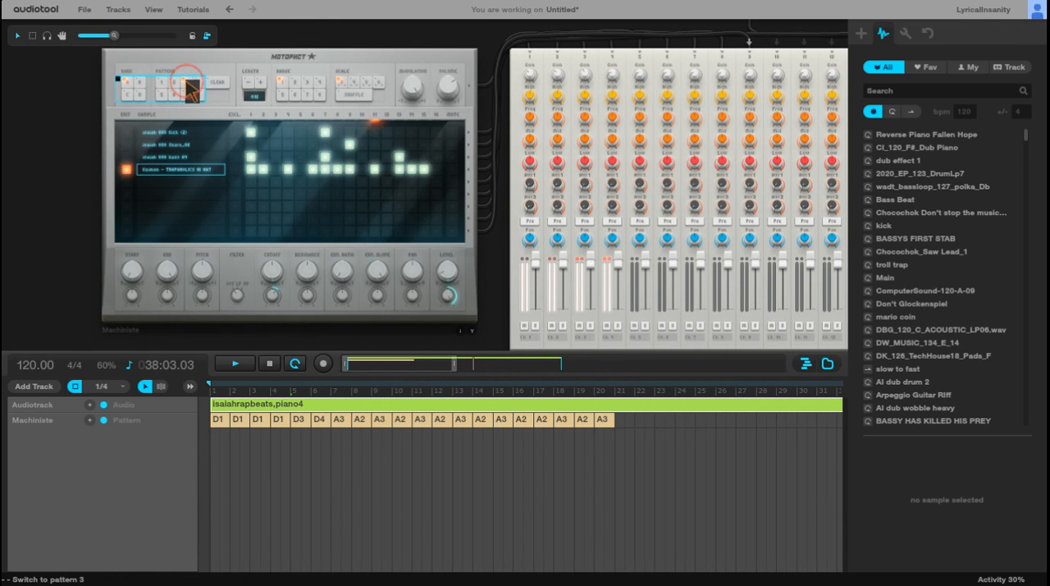
left_click(198, 85)
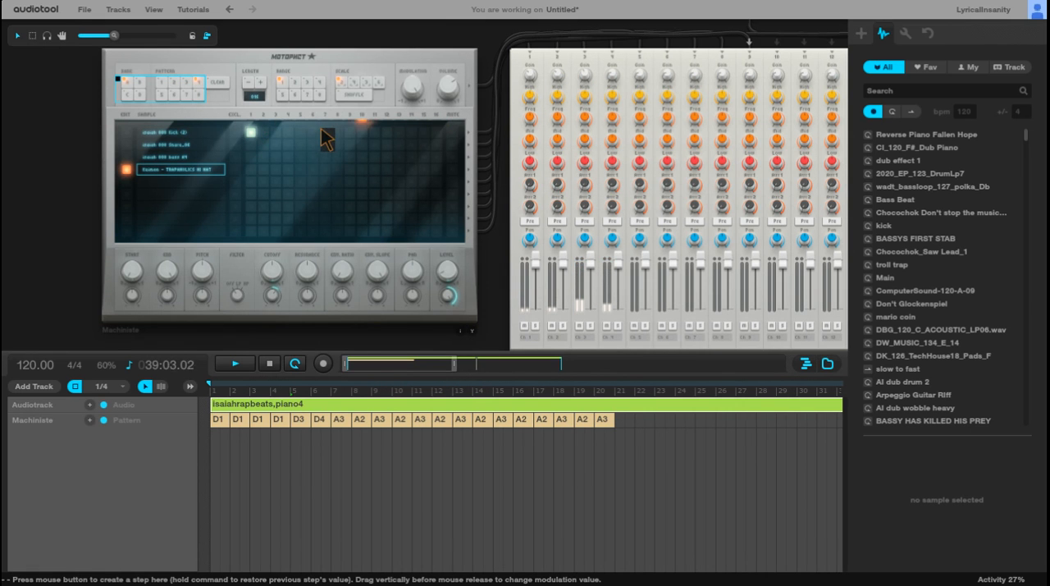
left_click(350, 144)
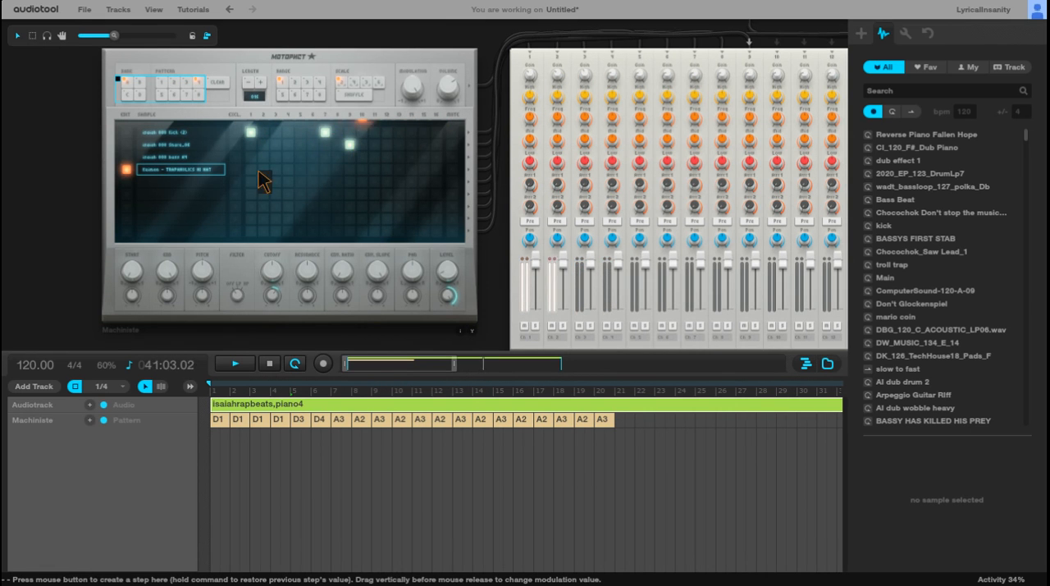
Step: Try hi-hats on steps 1, 3, 6, 7, 11, 13 and 15 of pattern A4
left_click(312, 169)
left_click(374, 168)
left_click(399, 169)
left_click(423, 169)
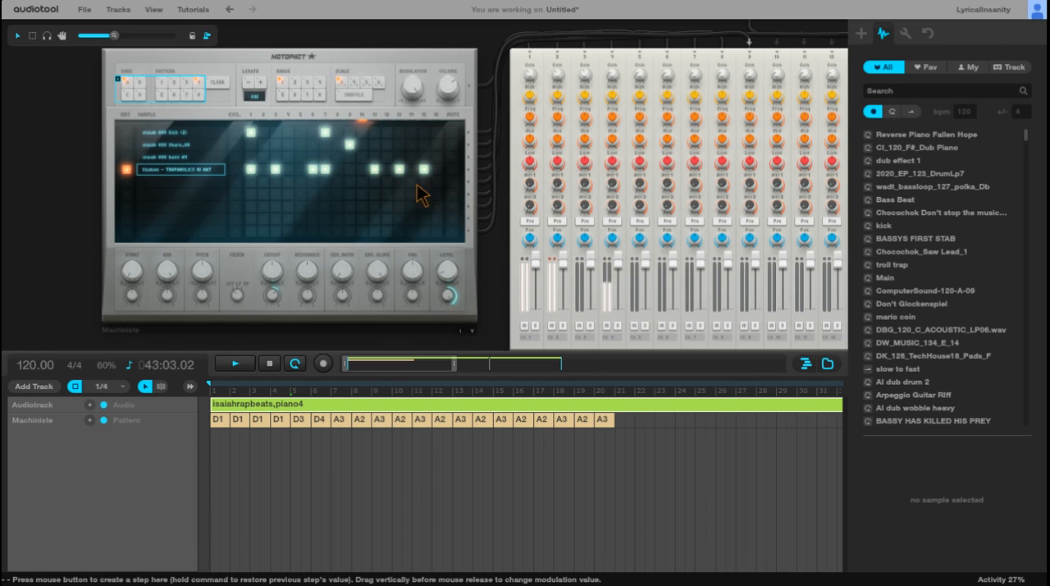
Step: Remove all the hi-hat steps from pattern A4
left_click(423, 169)
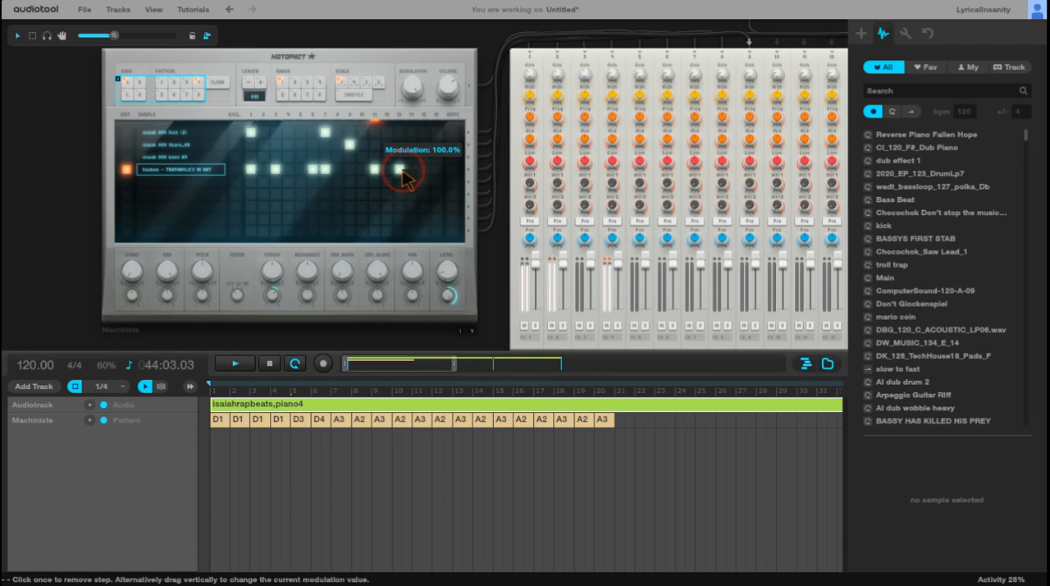
left_click(376, 168)
left_click(399, 169)
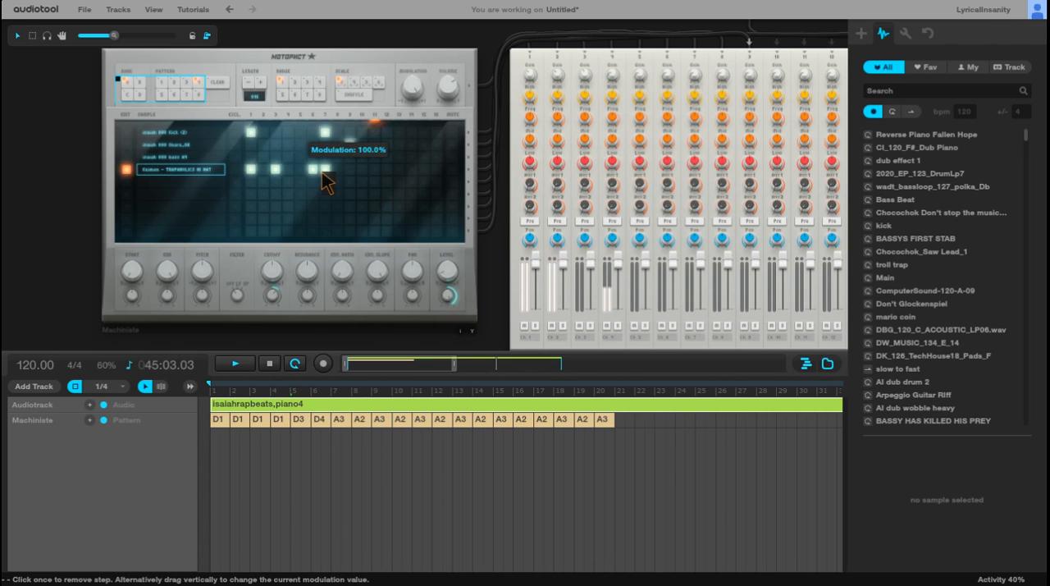
left_click(276, 169)
left_click(251, 169)
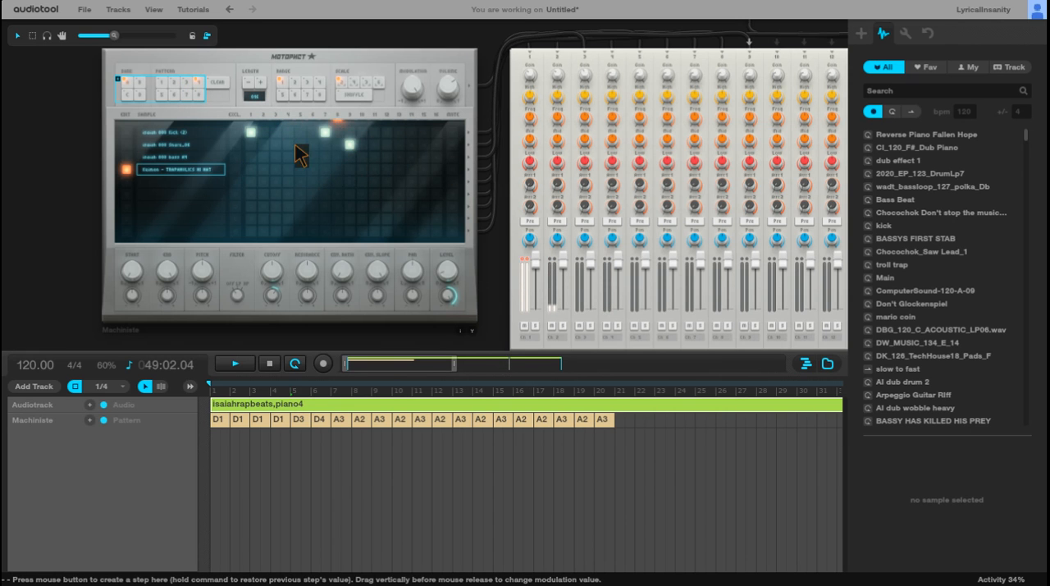
Step: Extend the loop range and the piano audio item to bar 73, and add an A4 pattern item at bar 64
left_click_drag(451, 361, 361, 358)
left_click_drag(457, 360, 631, 366)
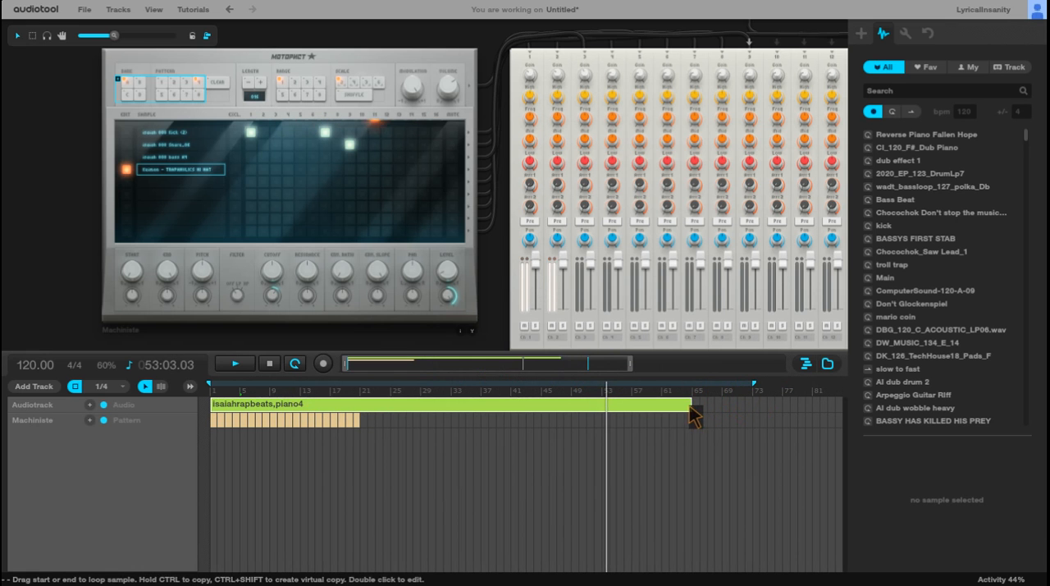
left_click_drag(690, 405, 752, 415)
double_click(687, 421)
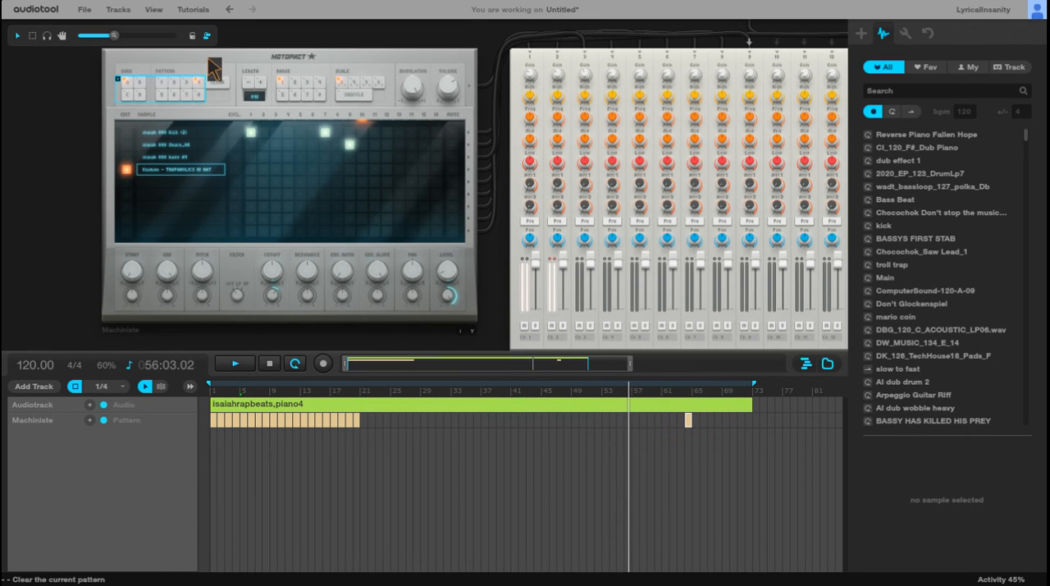
Step: Add an A3 pattern item at bar 21 and an A2 item at bar 22, and fill bars 23 to 33 and 38 to 63
left_click(172, 86)
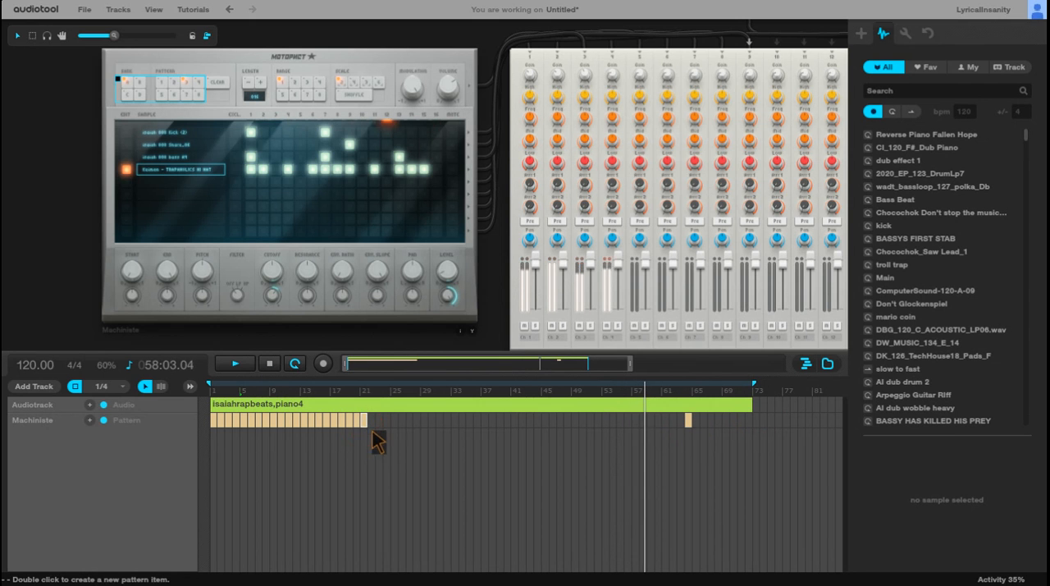
left_click_drag(629, 367, 434, 370)
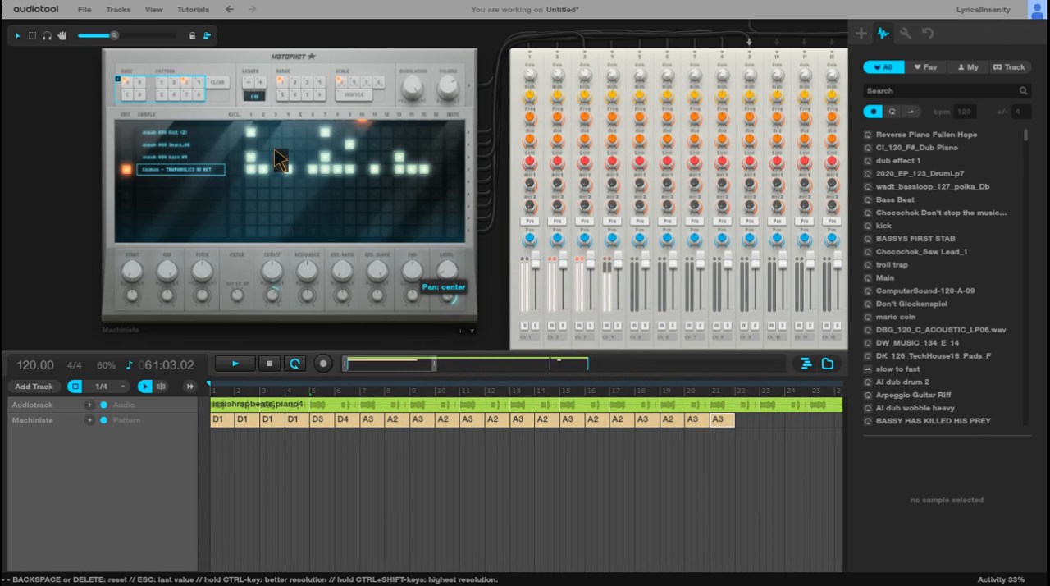
left_click(185, 90)
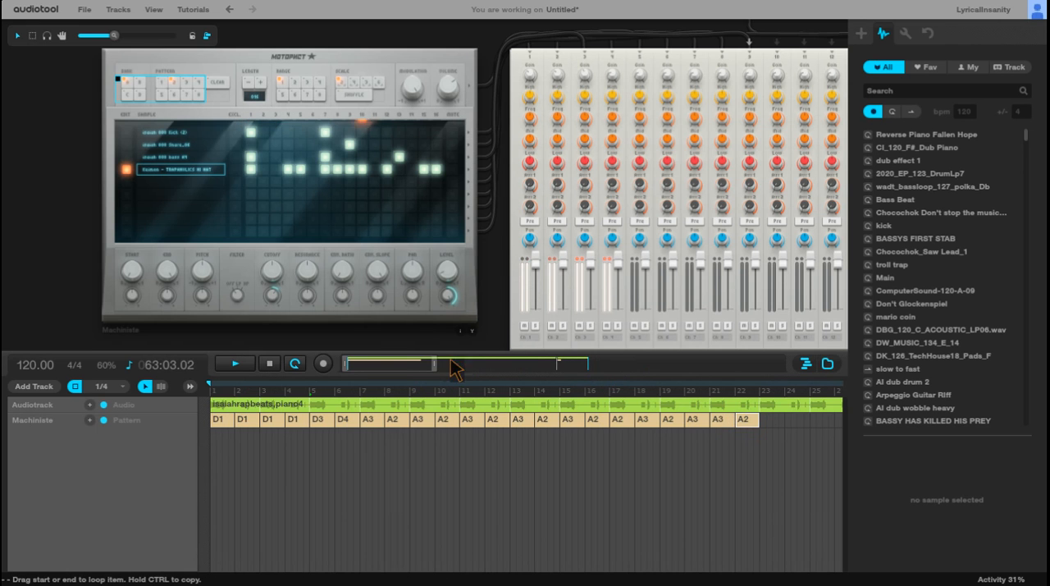
left_click_drag(397, 374, 452, 375)
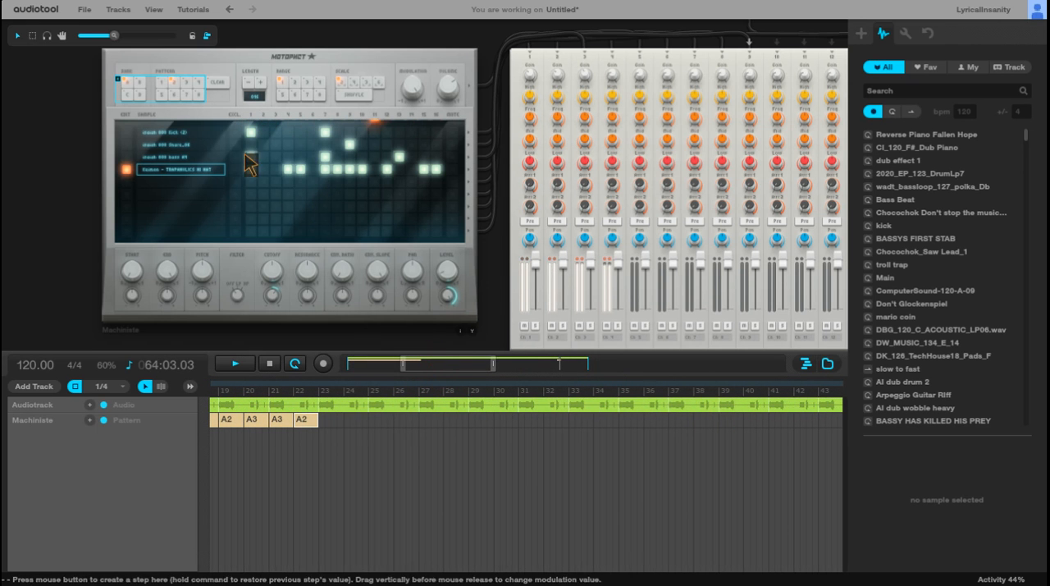
left_click(183, 90)
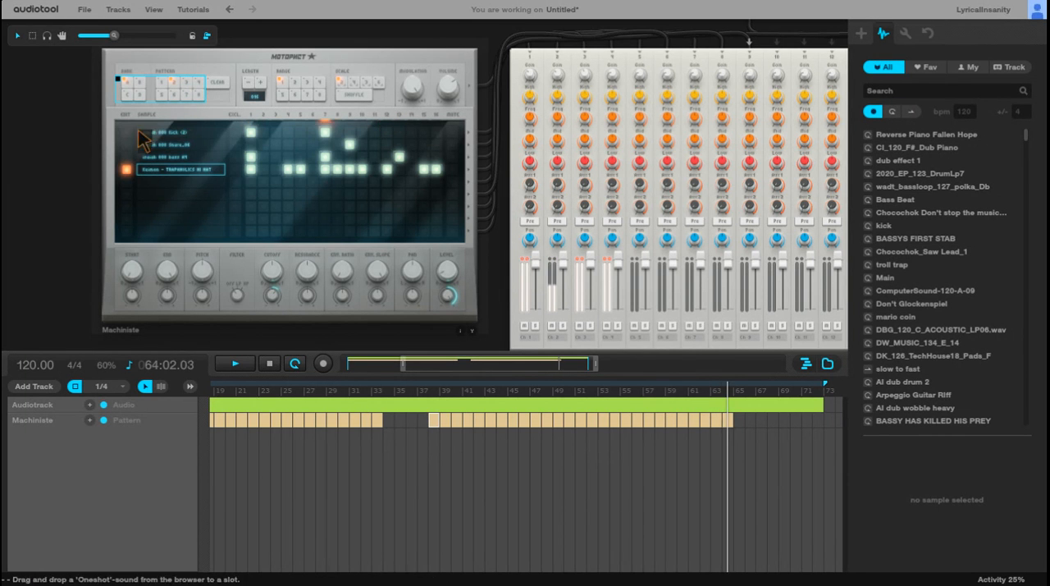
Step: Switch the Machiniste to bank D and add a D2 pattern item at bar 34
left_click(140, 95)
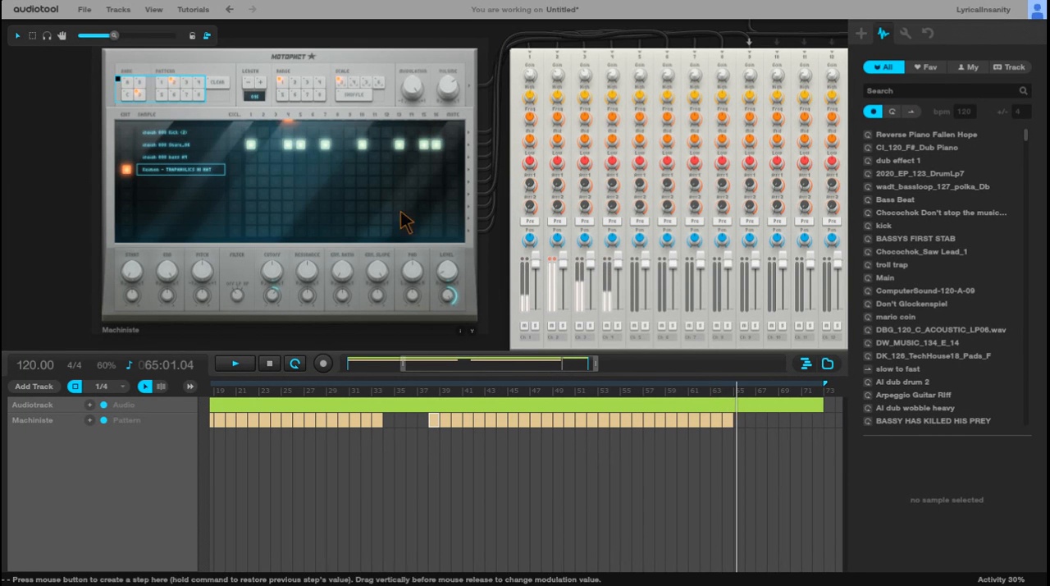
double_click(388, 420)
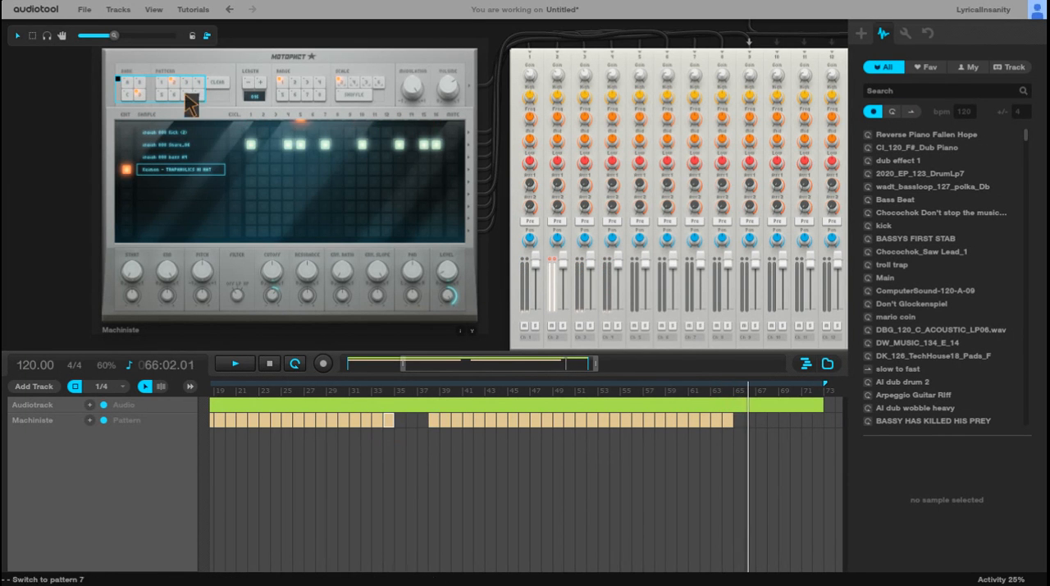
Step: Add a D3 pattern item at bar 35, a D4 item at bar 36 and an A2 item at bar 37 on the Machiniste track
left_click(187, 83)
double_click(400, 420)
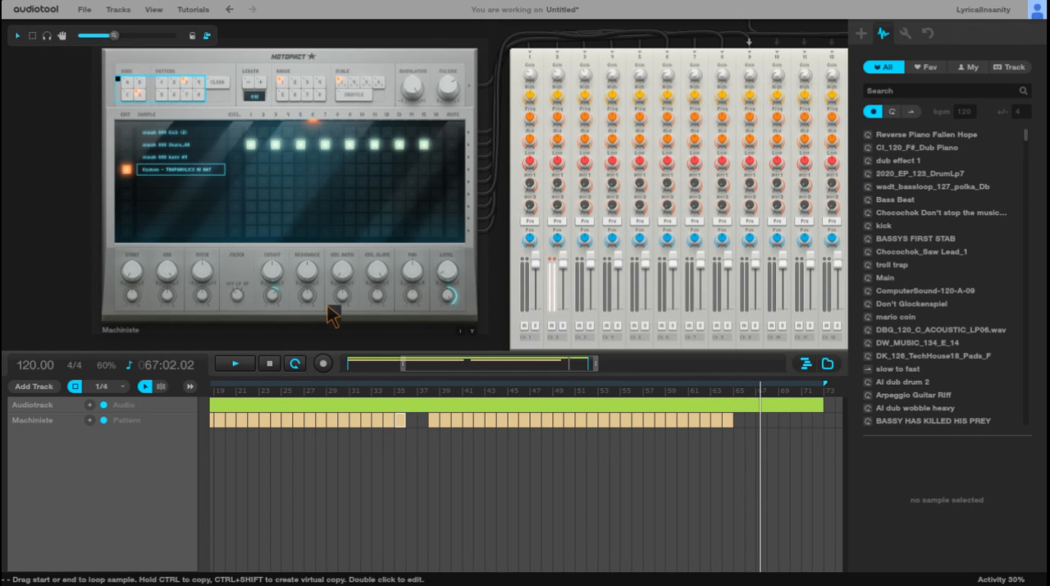
left_click(197, 82)
double_click(411, 423)
left_click(168, 85)
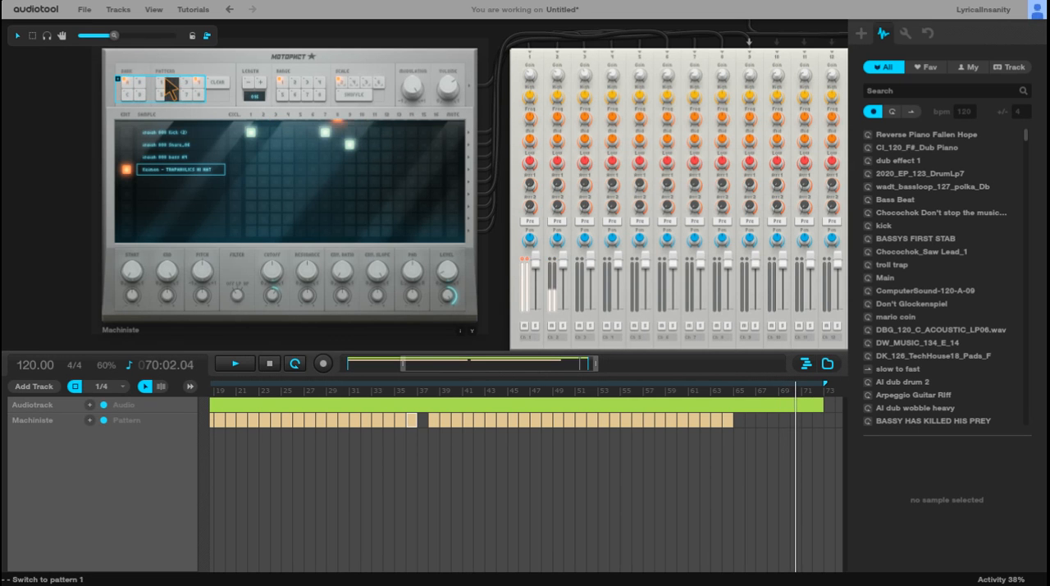
left_click(175, 83)
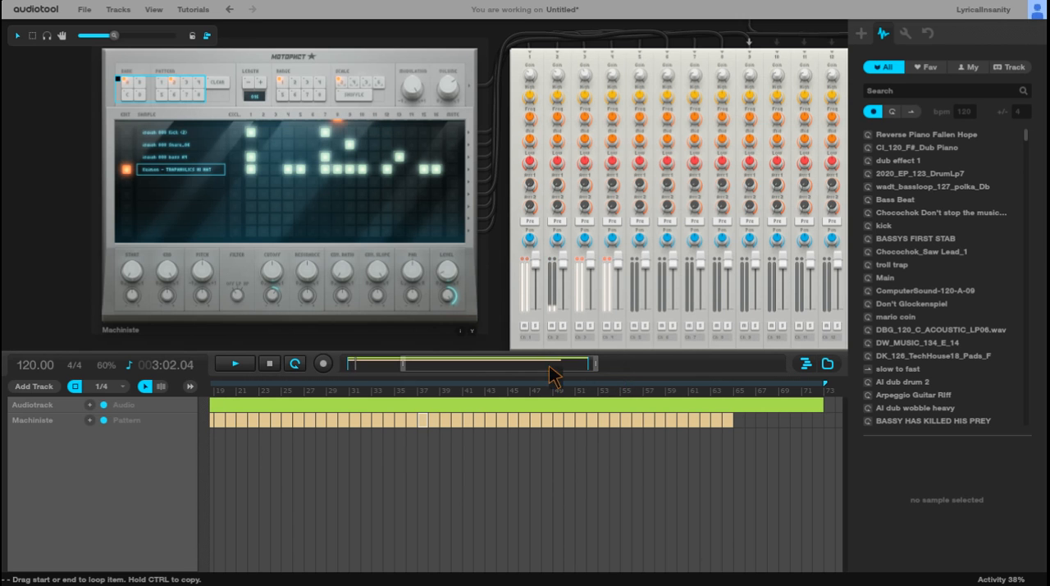
Step: Listen to the looping arrangement from its beginning, fit the full timeline in view, and stop playback with the playhead back at bar 1
left_click_drag(501, 365, 435, 365)
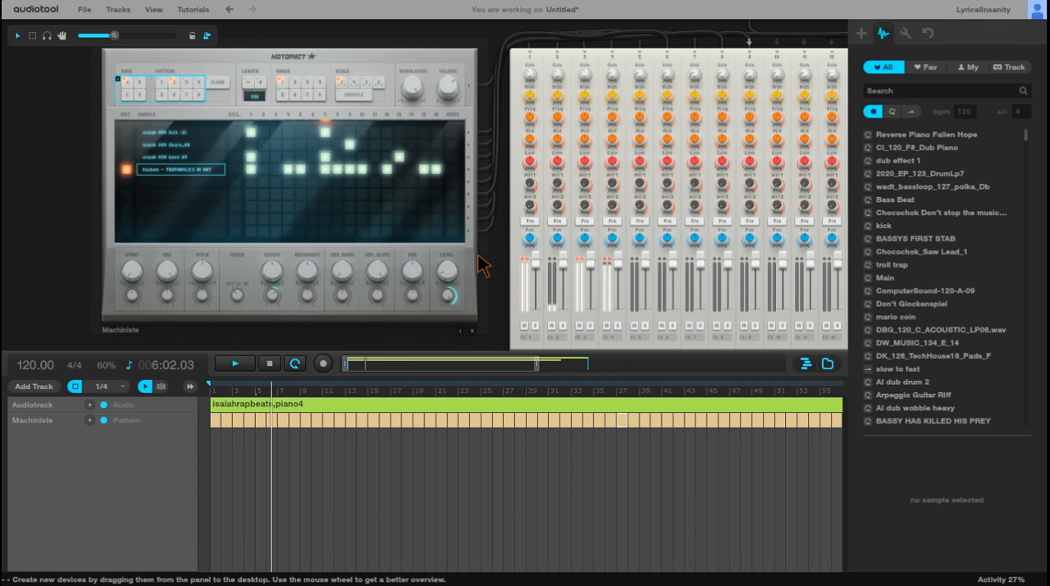
scroll(480, 253, "down", 2)
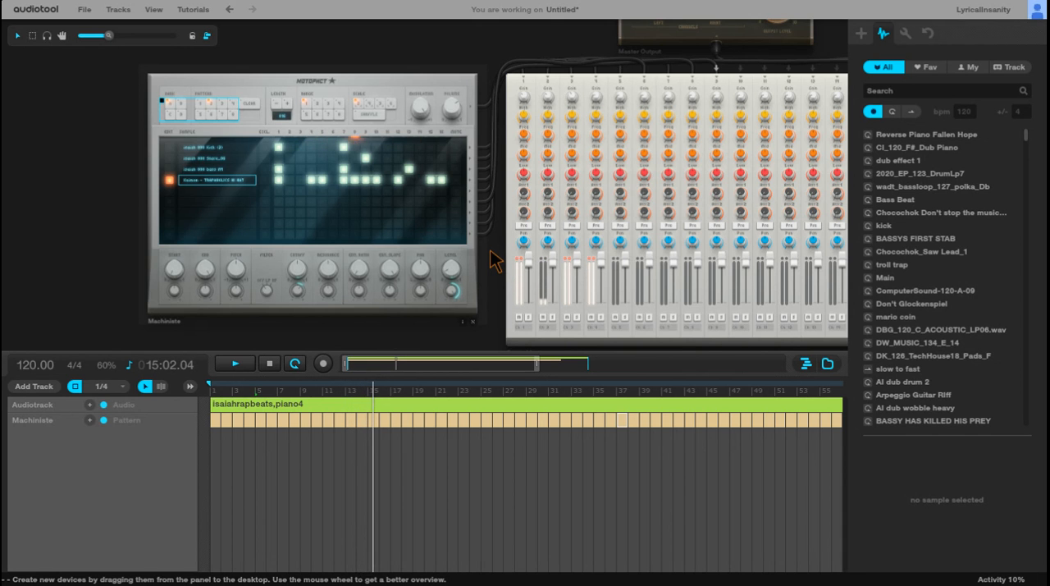
scroll(368, 205, "up", 2)
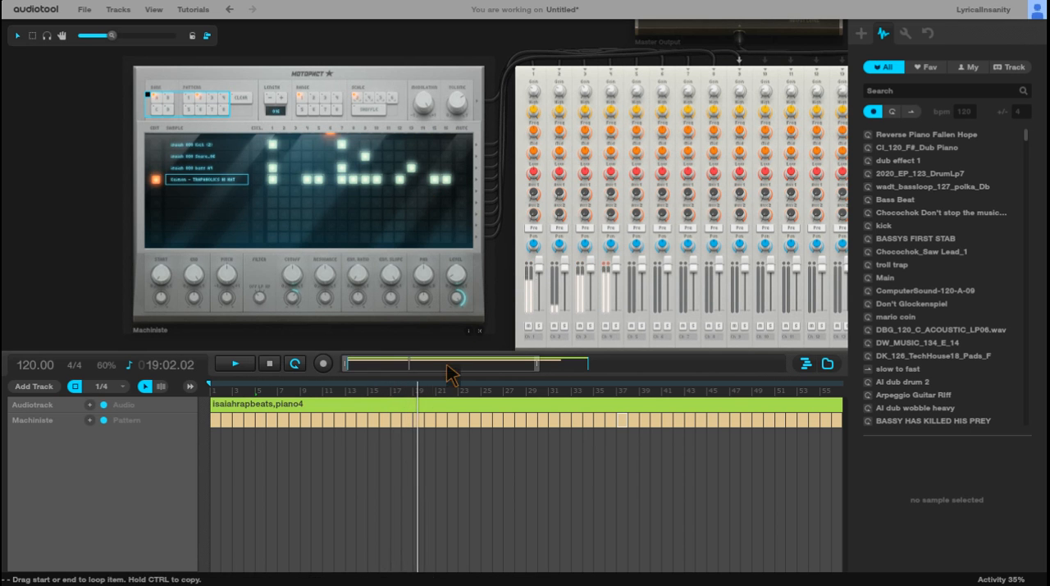
left_click_drag(537, 363, 609, 371)
left_click(269, 361)
left_click(269, 363)
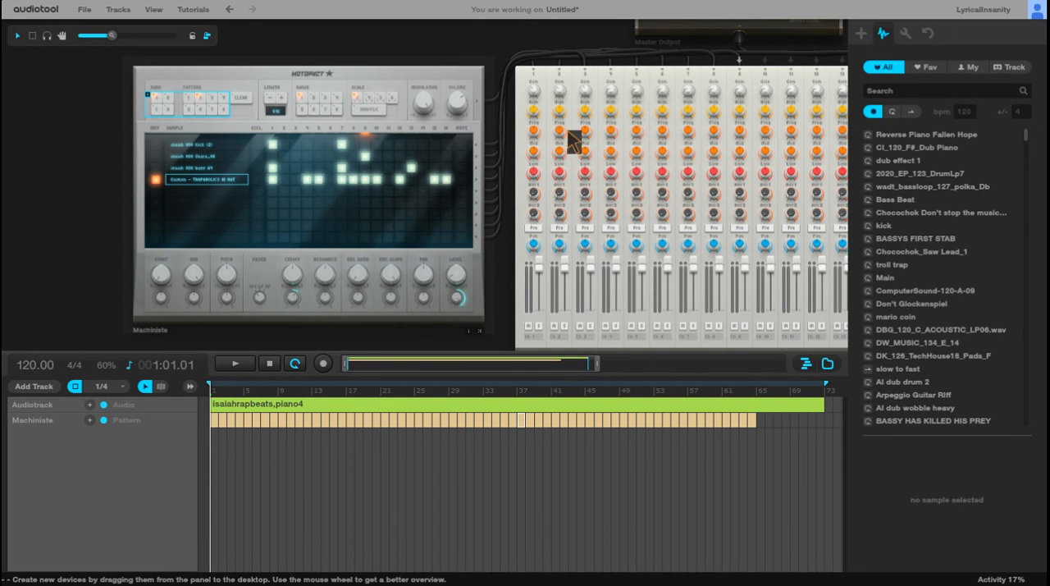
scroll(451, 230, "down", 3)
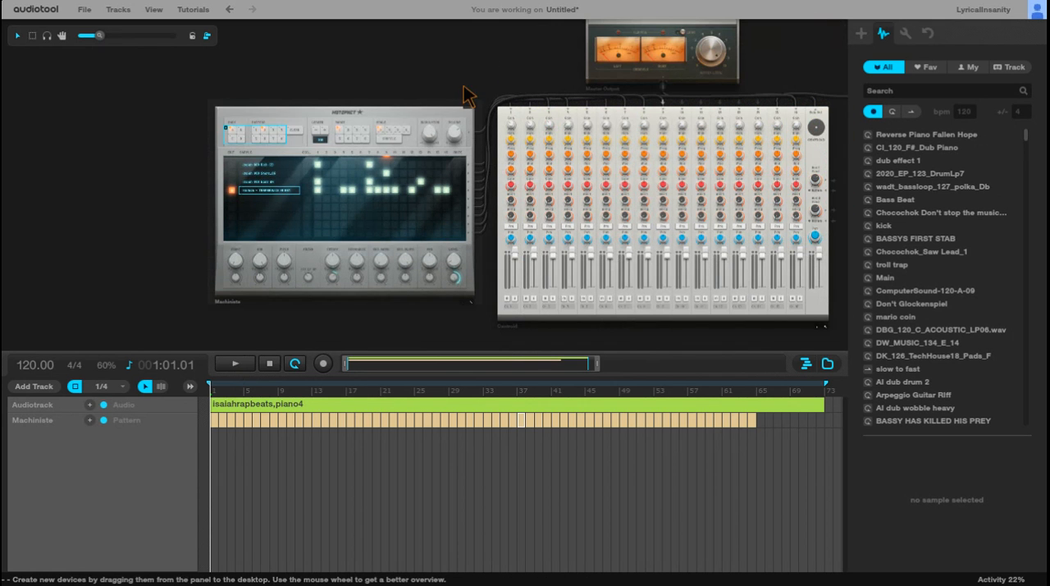